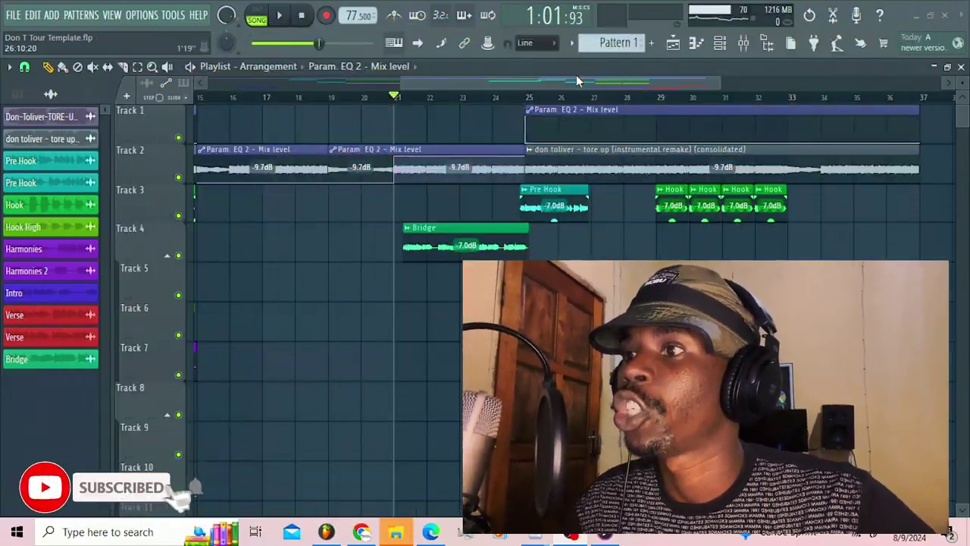
- Play the arrangement with the track 2 instrumental muted to hear the vocals alone, and unmute the track after stopping
key("space")
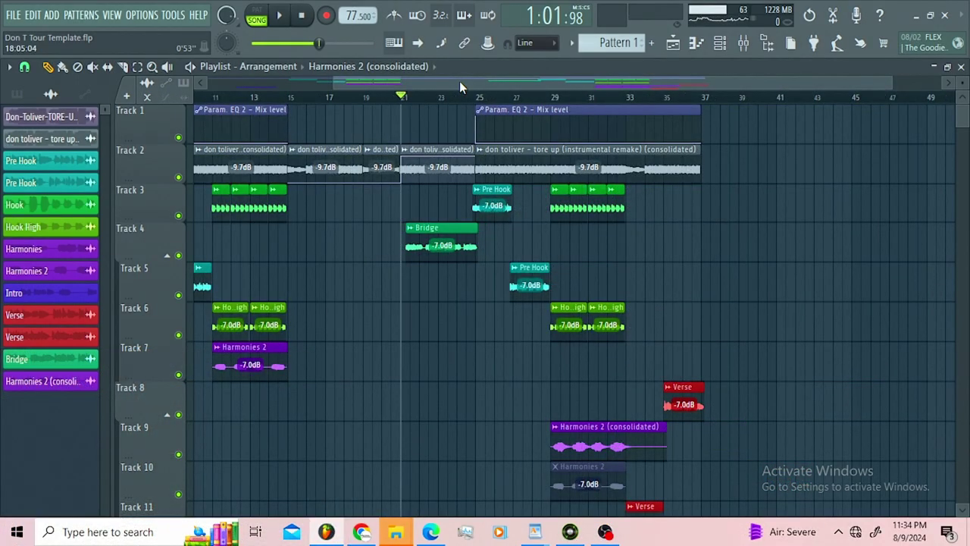
left_click(178, 178)
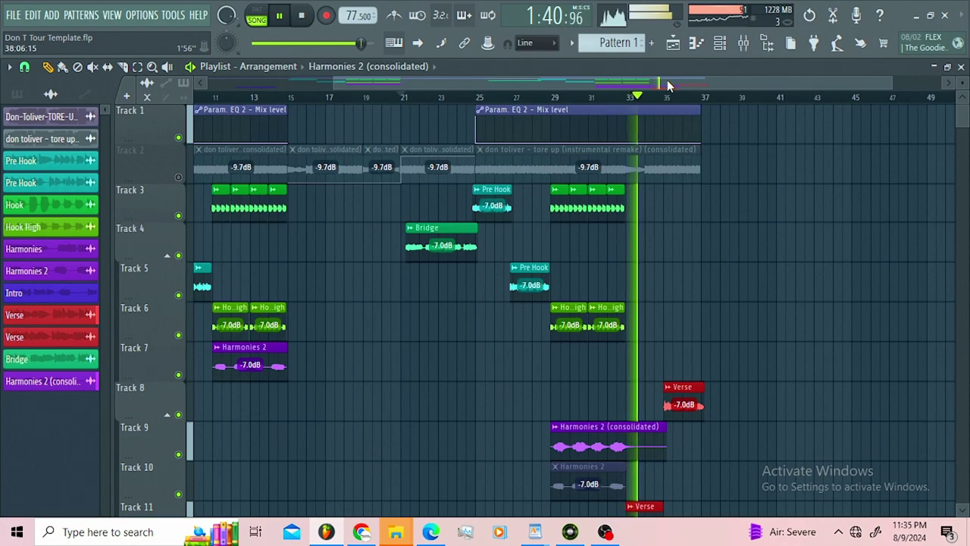
key("space")
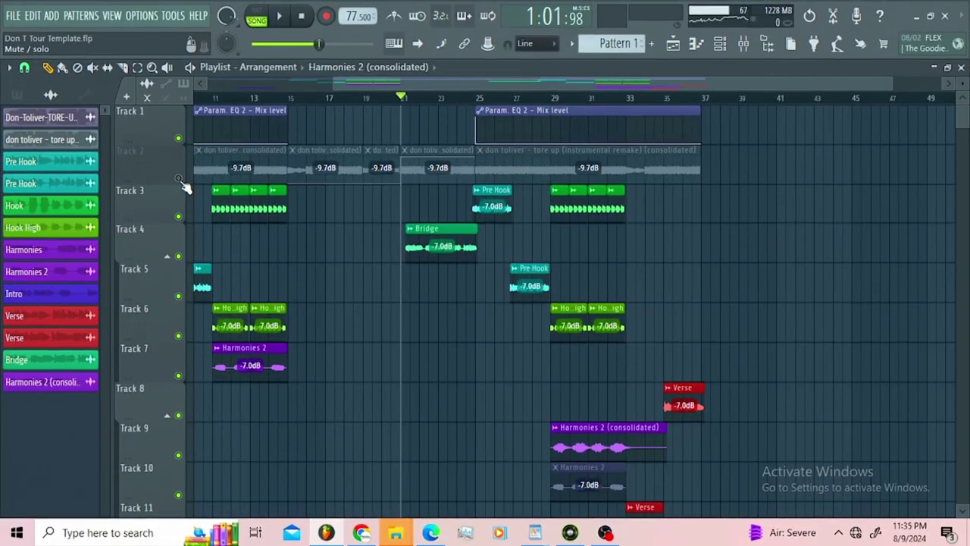
left_click(45, 136)
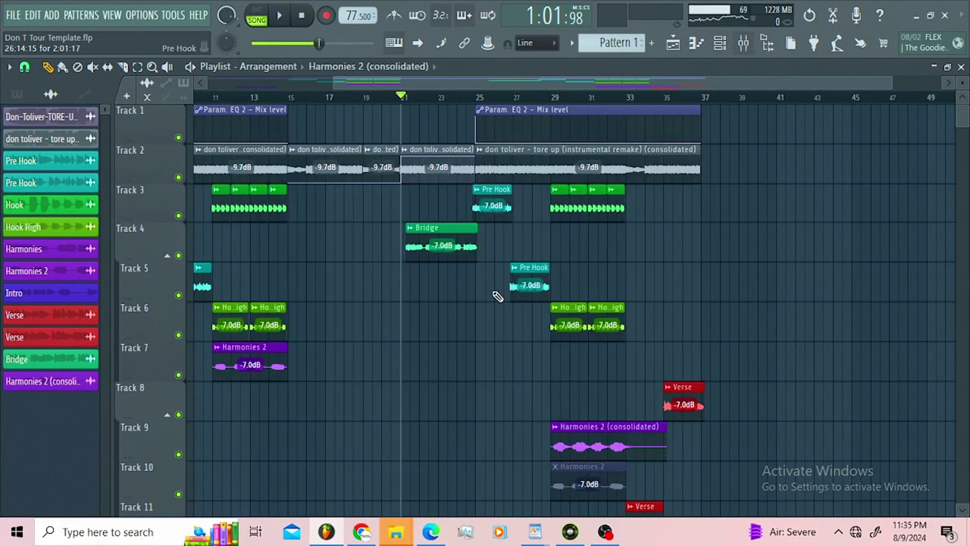
- Show the mixer and select the REC track
left_click(745, 45)
left_click(378, 309)
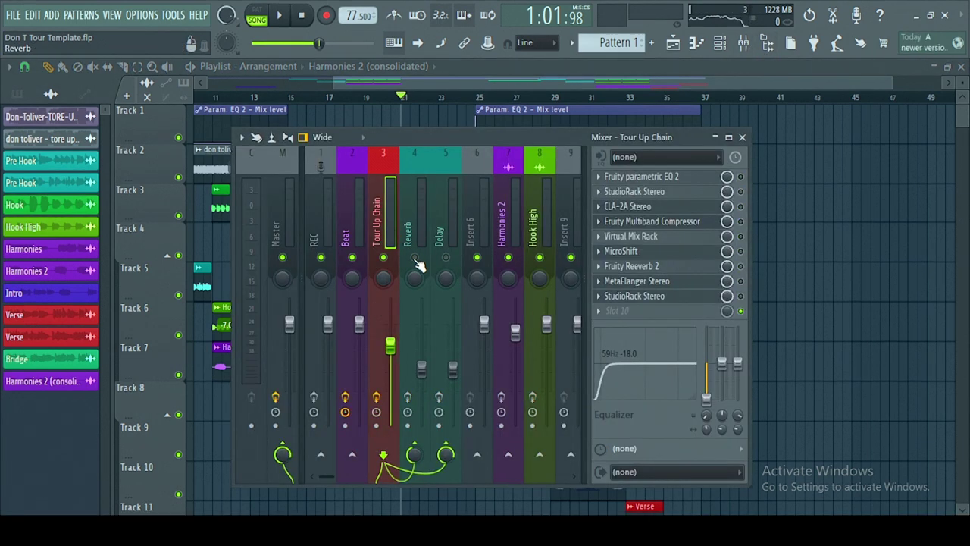
left_click(323, 220)
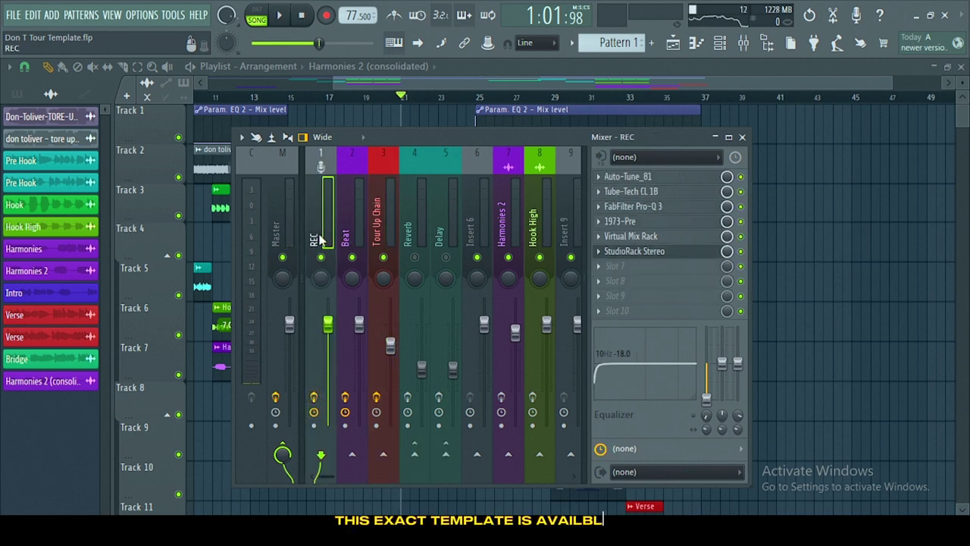
- Try the mono In 1 source as the REC track's external input, and reset it to (none)
left_click(641, 159)
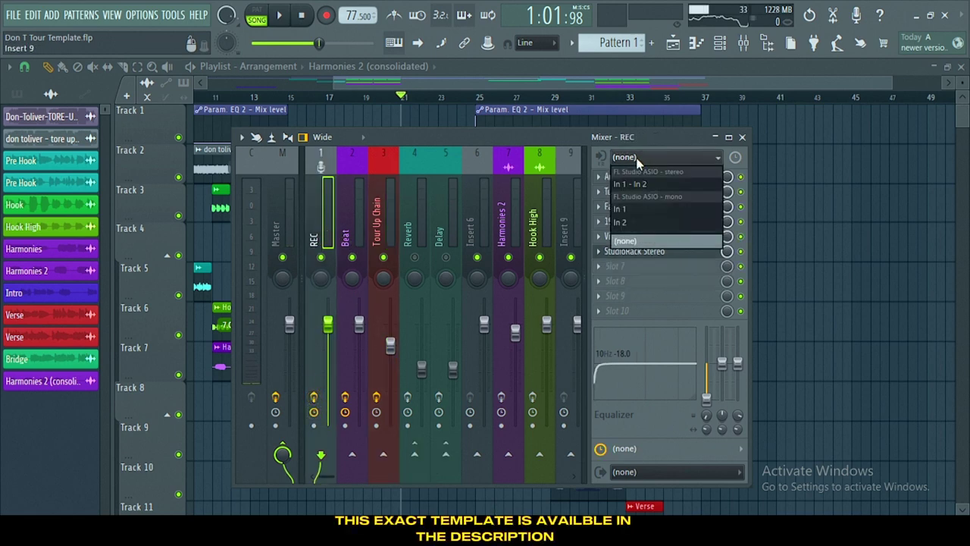
left_click(618, 206)
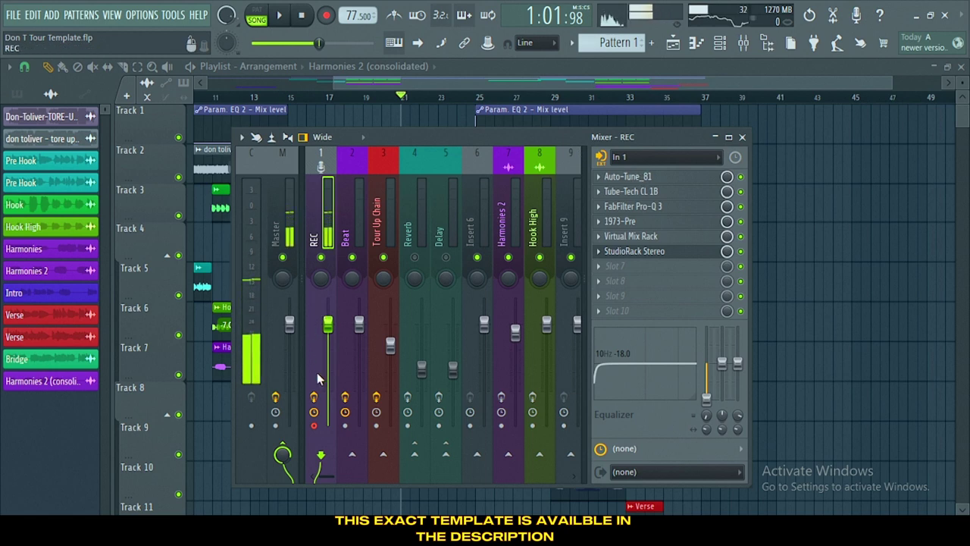
left_click(629, 156)
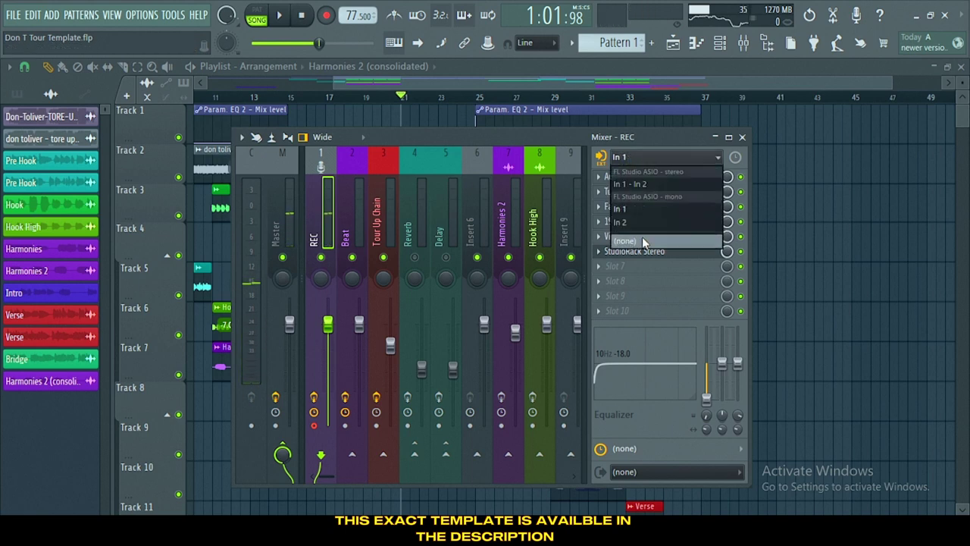
left_click(642, 239)
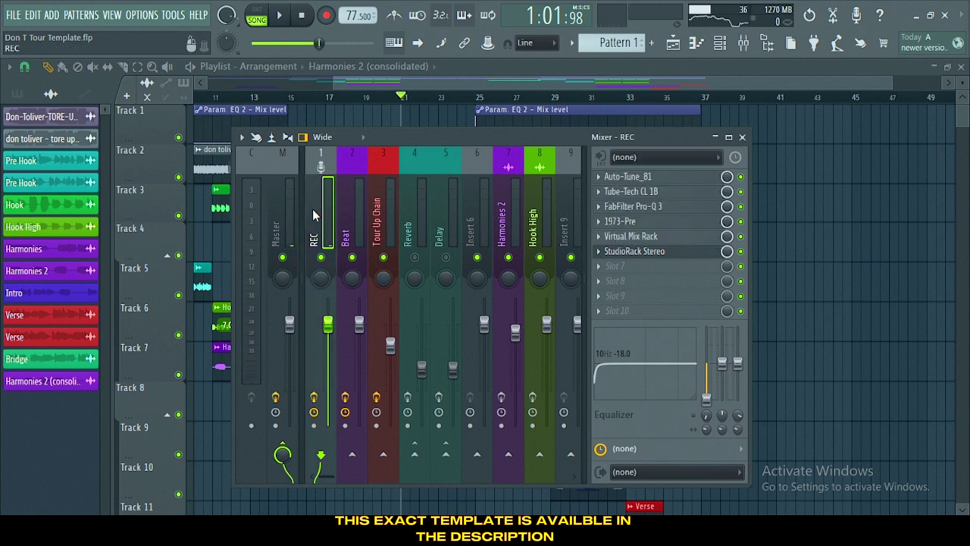
- Examine the REC track's recording chain settings in Auto-Tune, Tube-Tech CL 1B, FabFilter Pro-Q 3 and Virtual Mix Rack
left_click(657, 178)
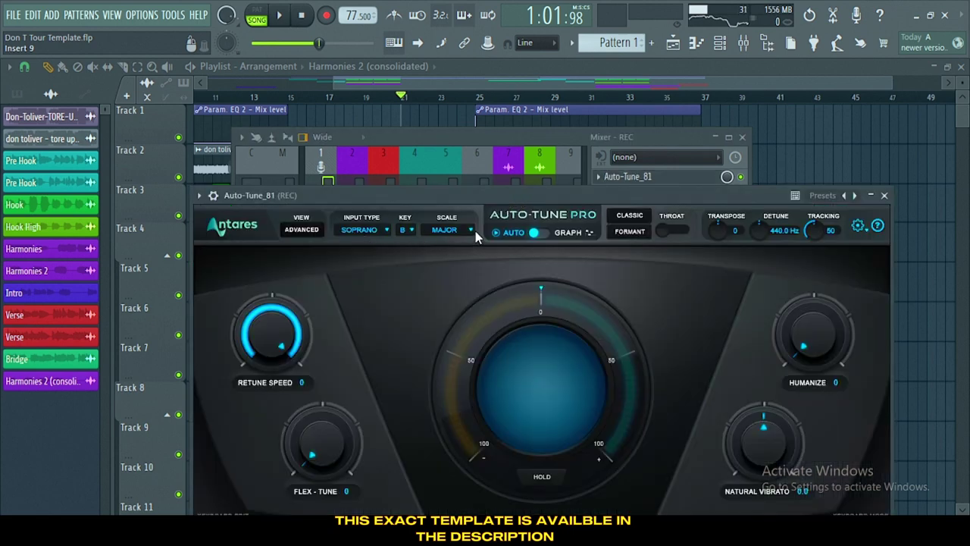
left_click_drag(464, 196, 442, 128)
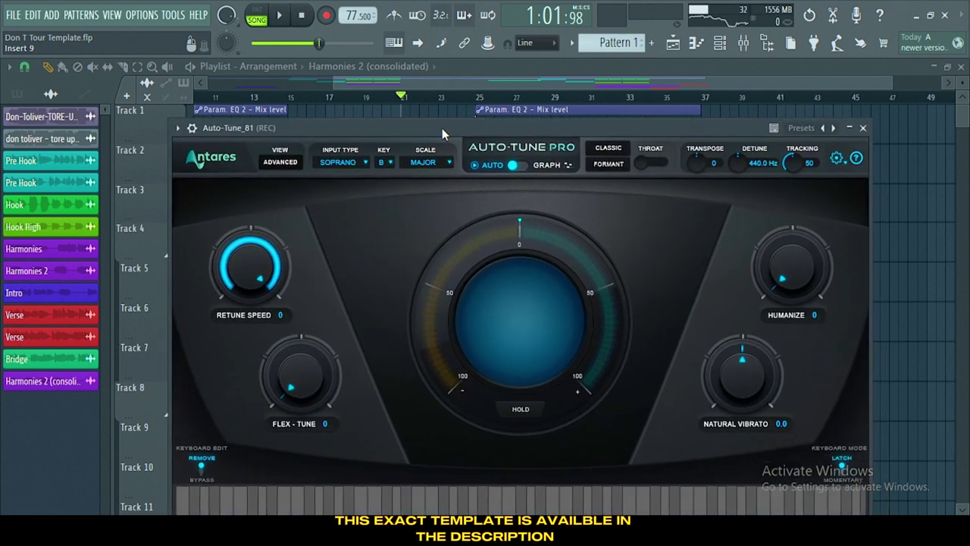
left_click(863, 128)
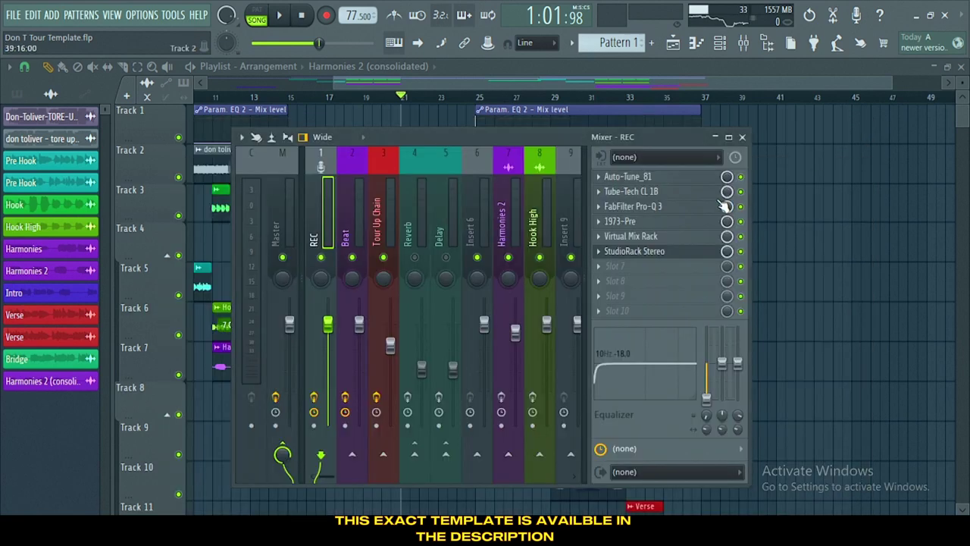
left_click(678, 192)
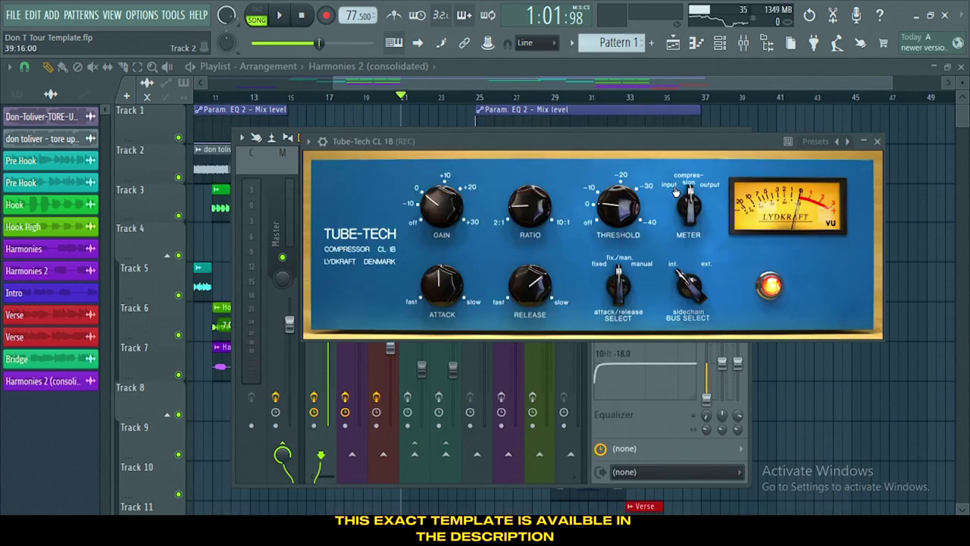
left_click(877, 143)
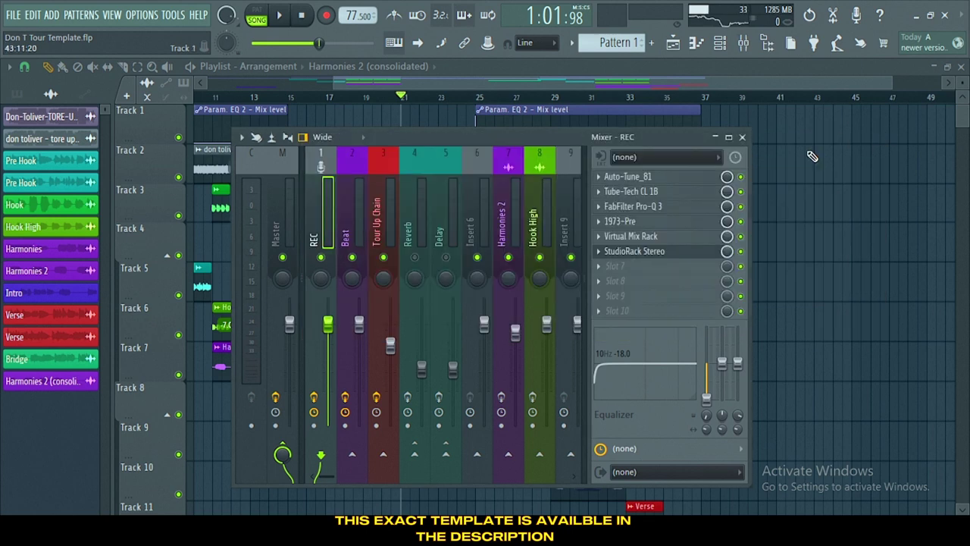
left_click(668, 206)
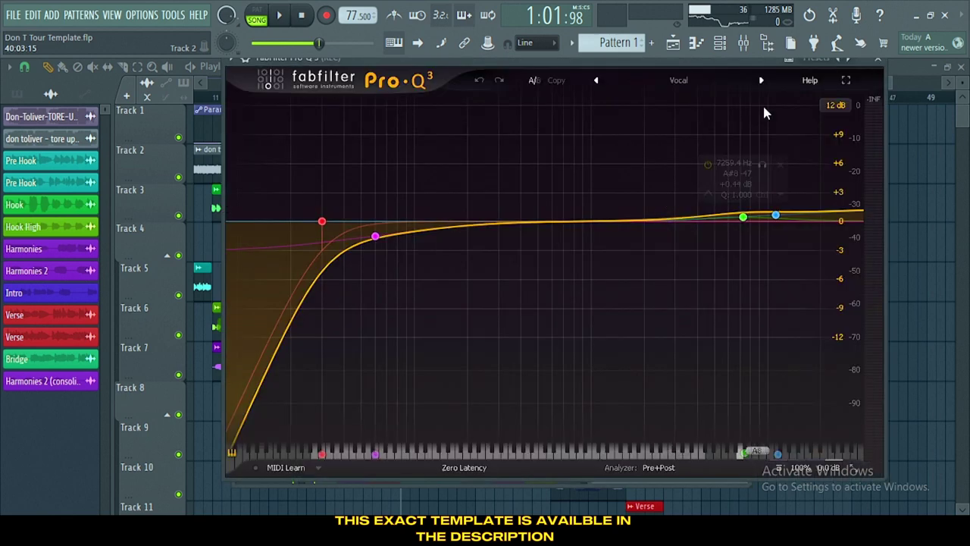
left_click(878, 60)
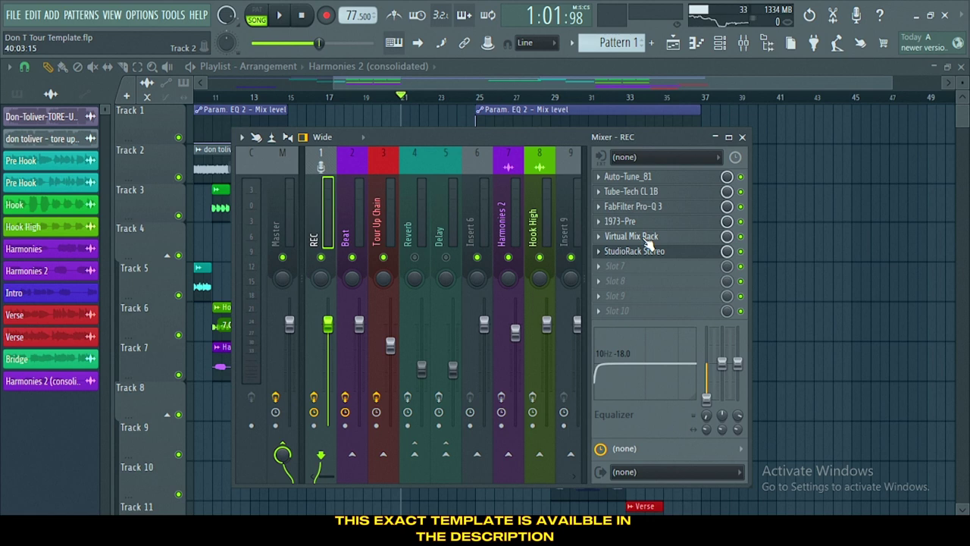
left_click(644, 237)
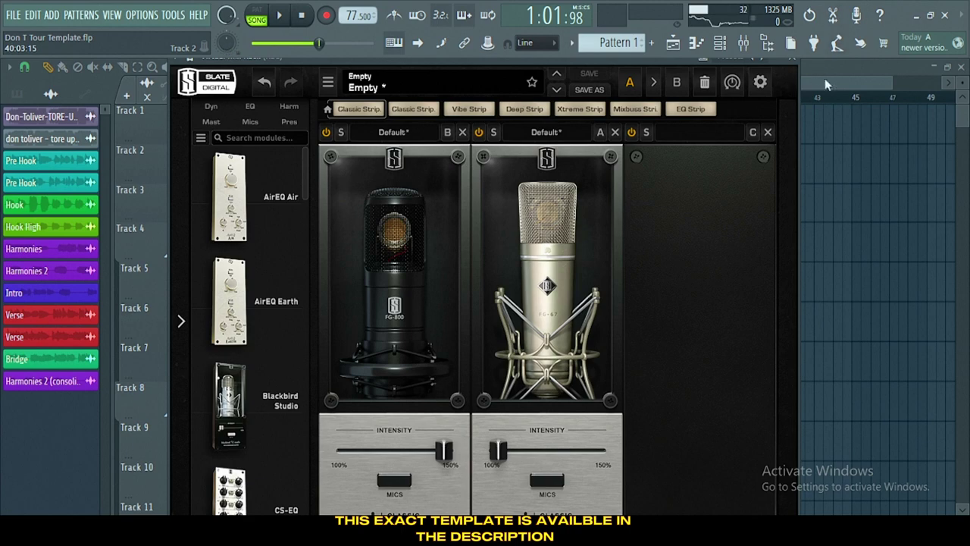
left_click(792, 61)
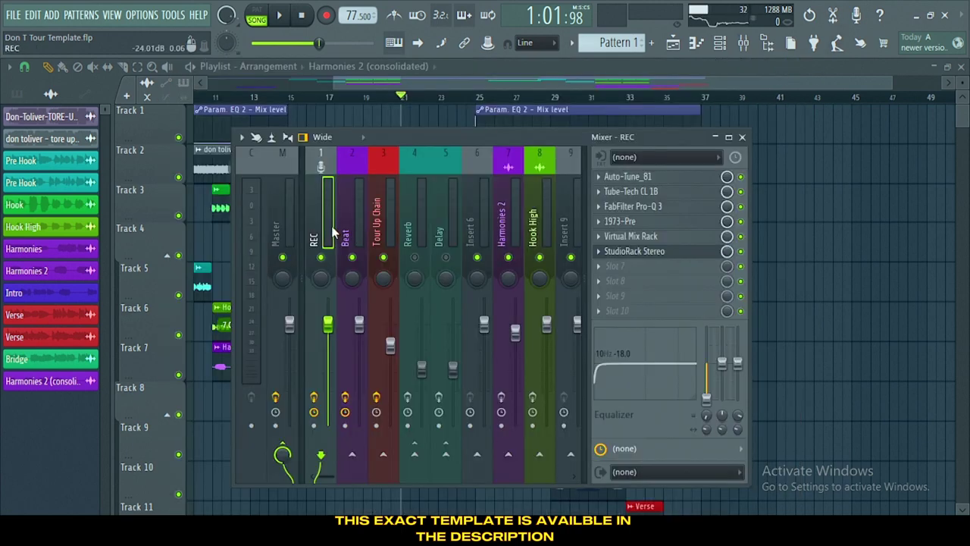
- Enable Fruity parametric EQ 2 on the Tour Up Chain mixer track, check its curve and audition it in the song
left_click(377, 226)
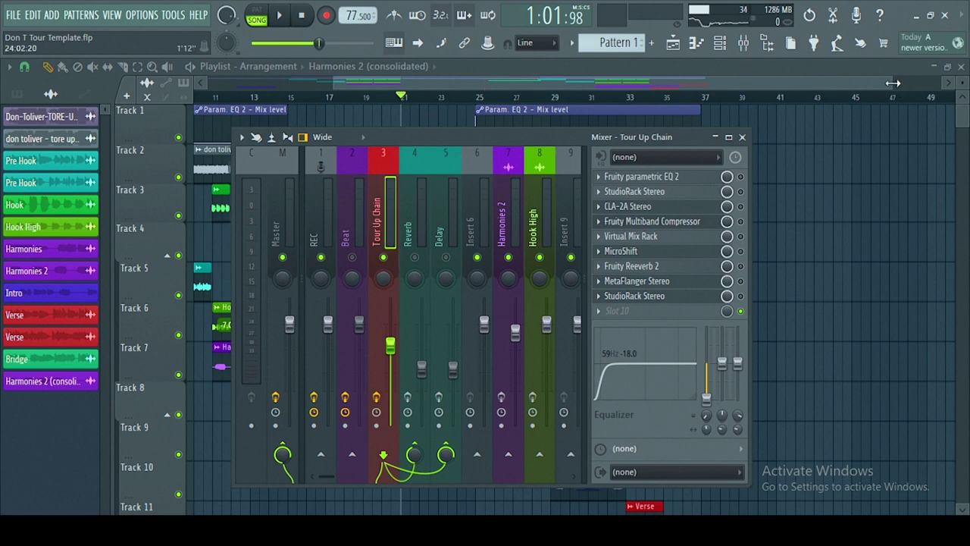
left_click_drag(893, 83, 577, 91)
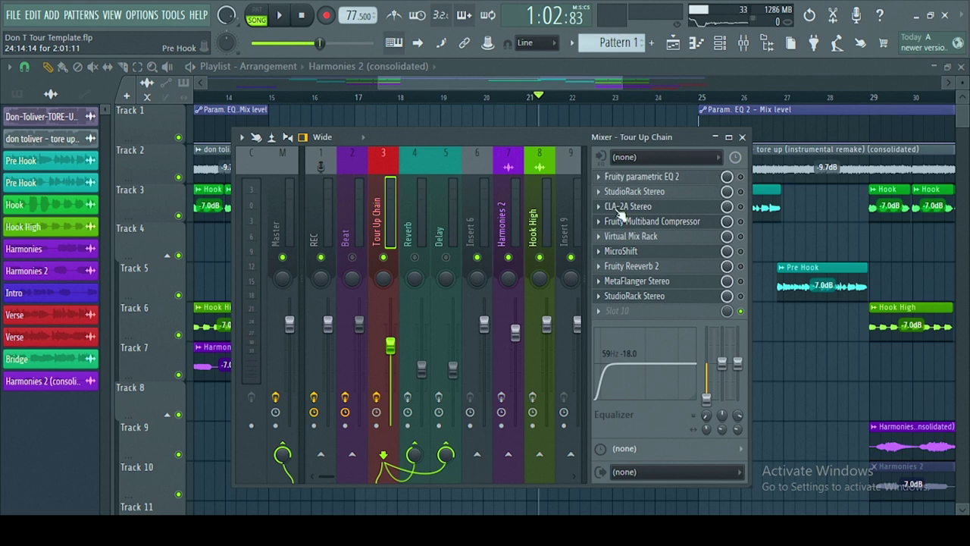
left_click(740, 176)
left_click(682, 179)
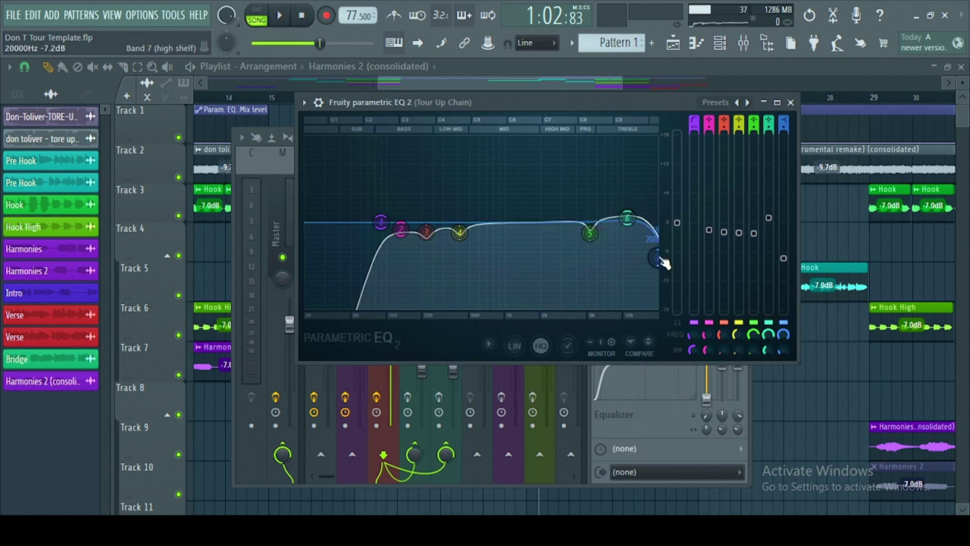
left_click_drag(659, 262, 662, 265)
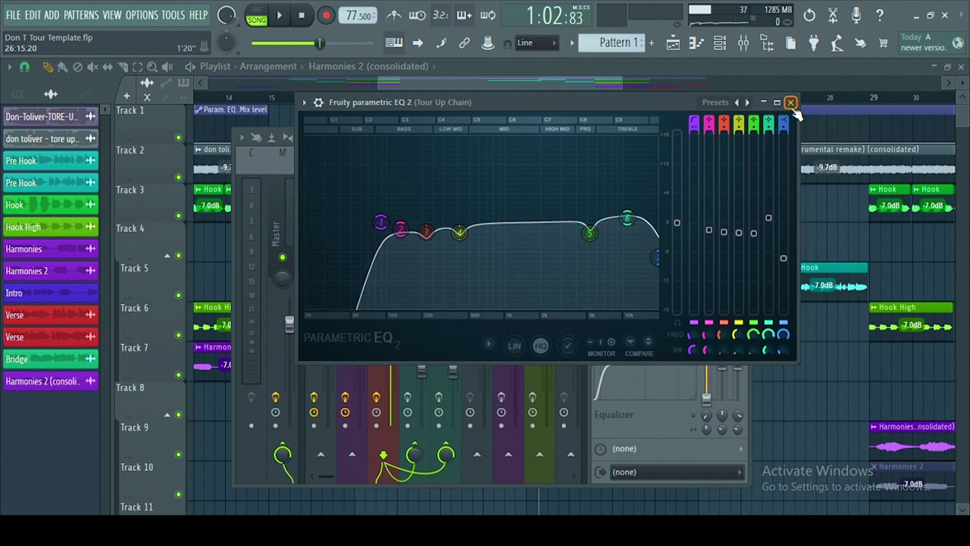
left_click(791, 103)
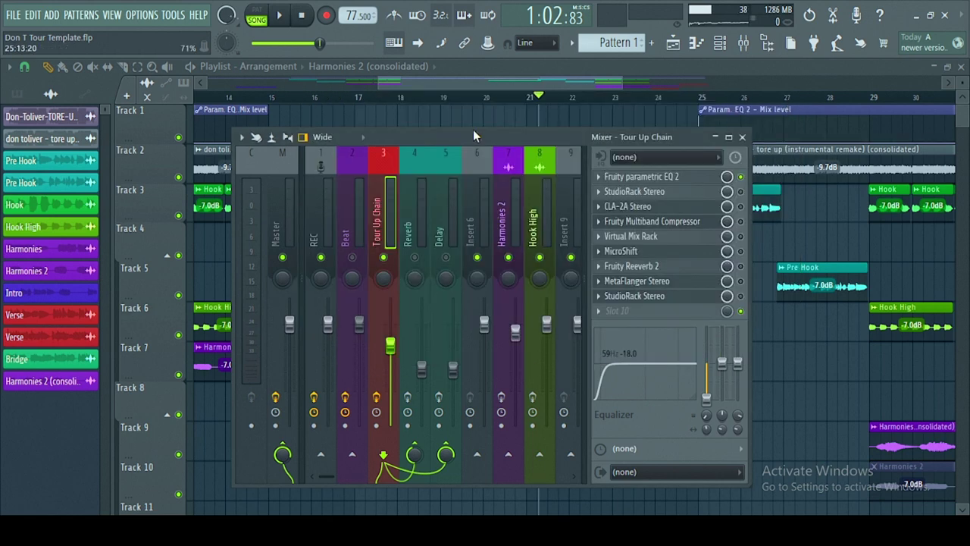
left_click(282, 16)
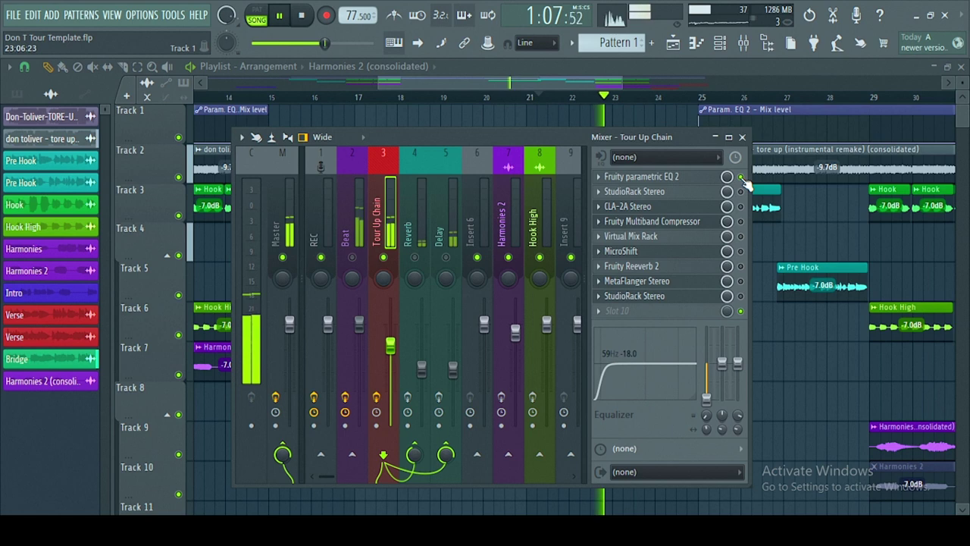
key("space")
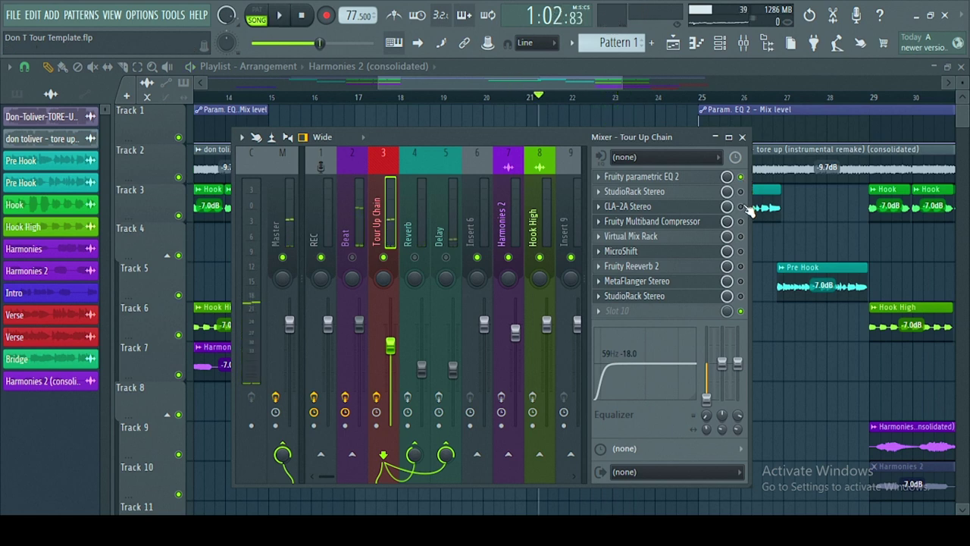
- Enable the first StudioRack Stereo on Tour Up Chain, bypass its rack plugins, and activate and open only Vitamin
left_click(713, 194)
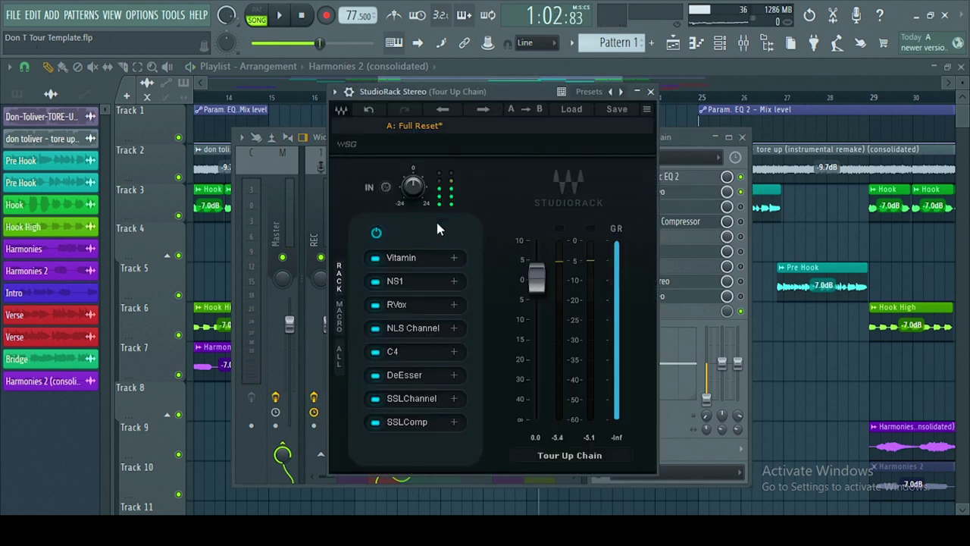
left_click(377, 233)
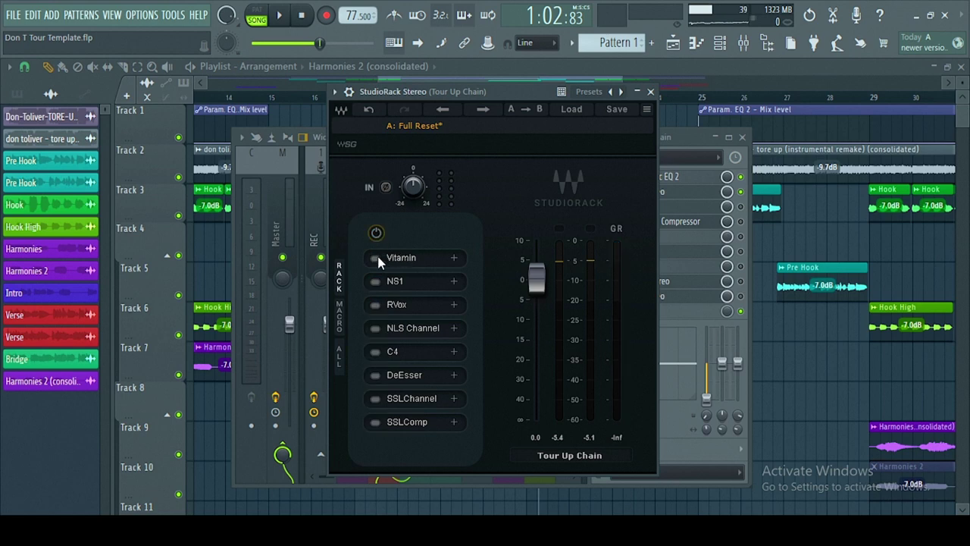
left_click(395, 258)
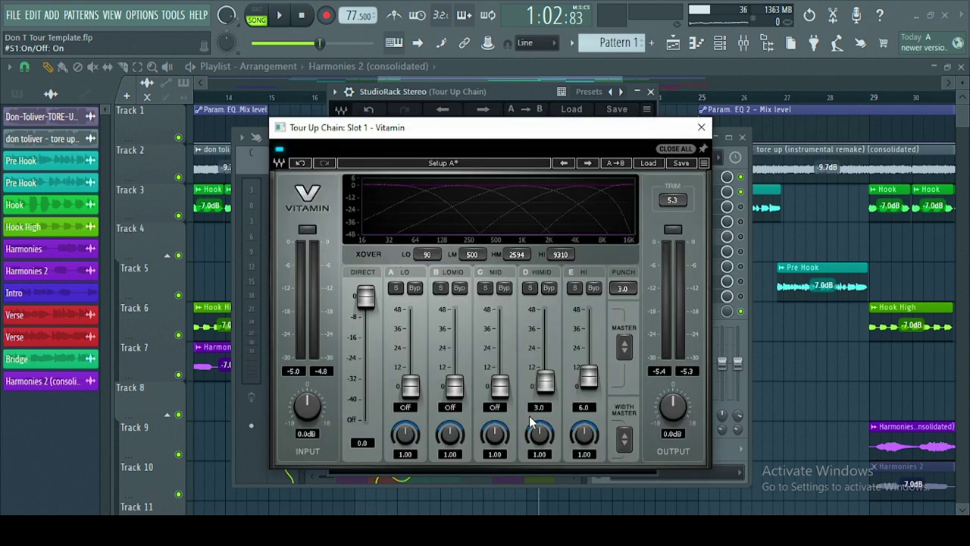
- Check Vitamin's HIMID and HI levels and compare the vocal with Vitamin off and on during playback
left_click(588, 390)
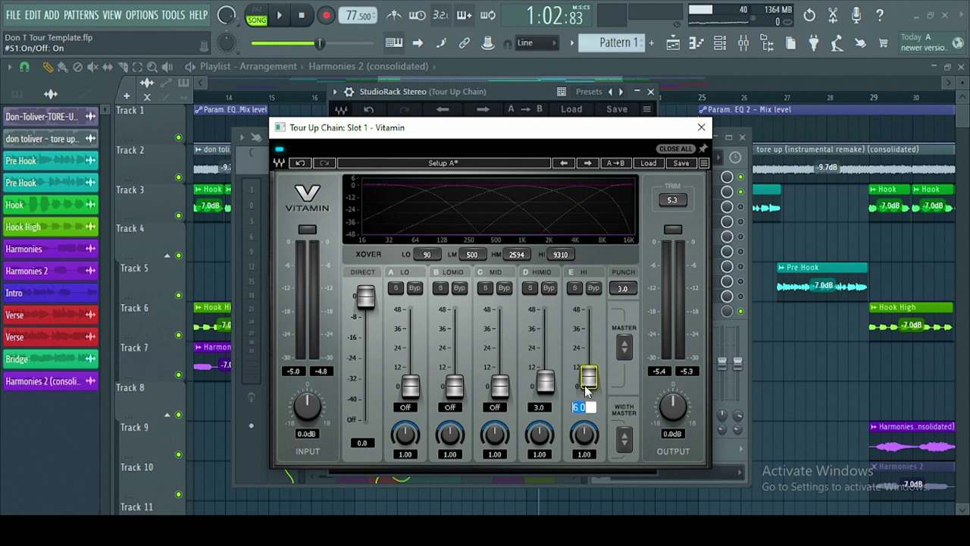
left_click(544, 385)
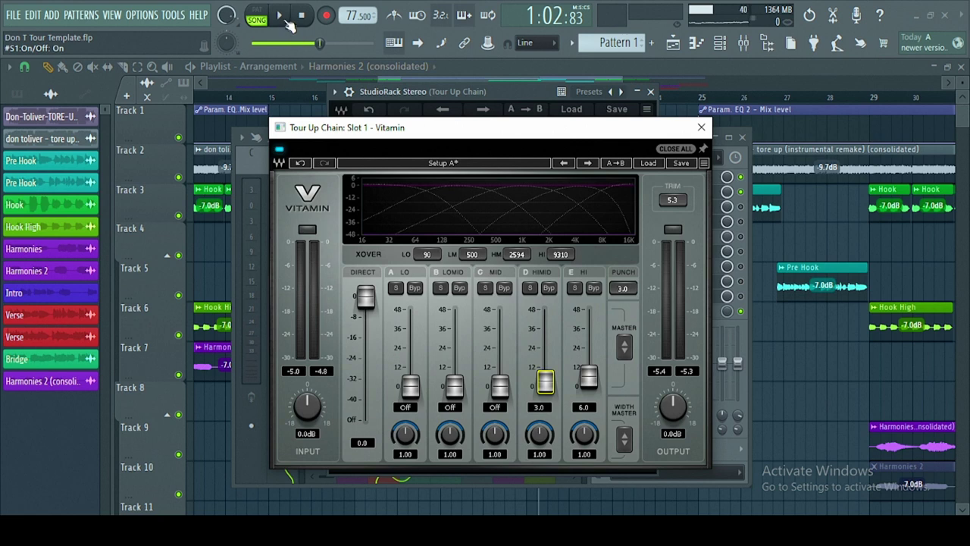
key("space")
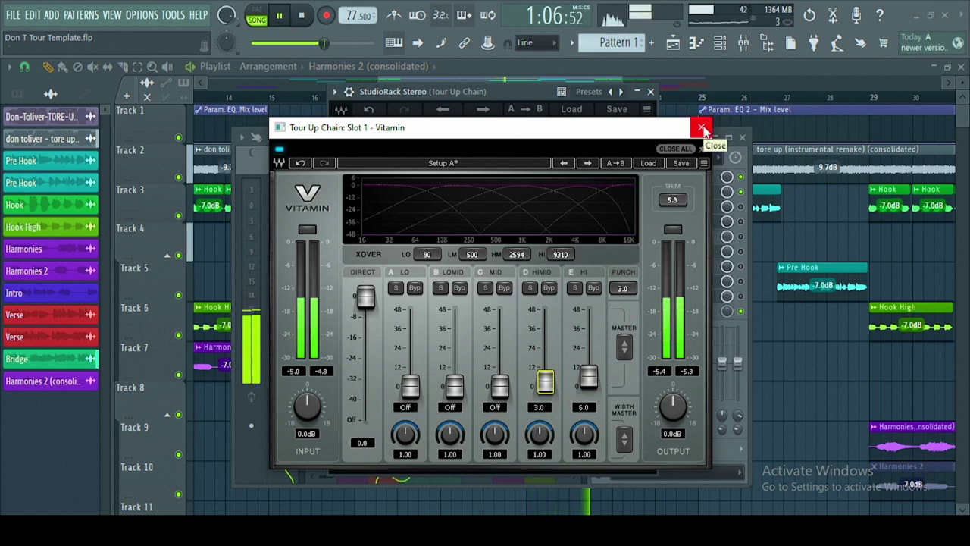
left_click(279, 149)
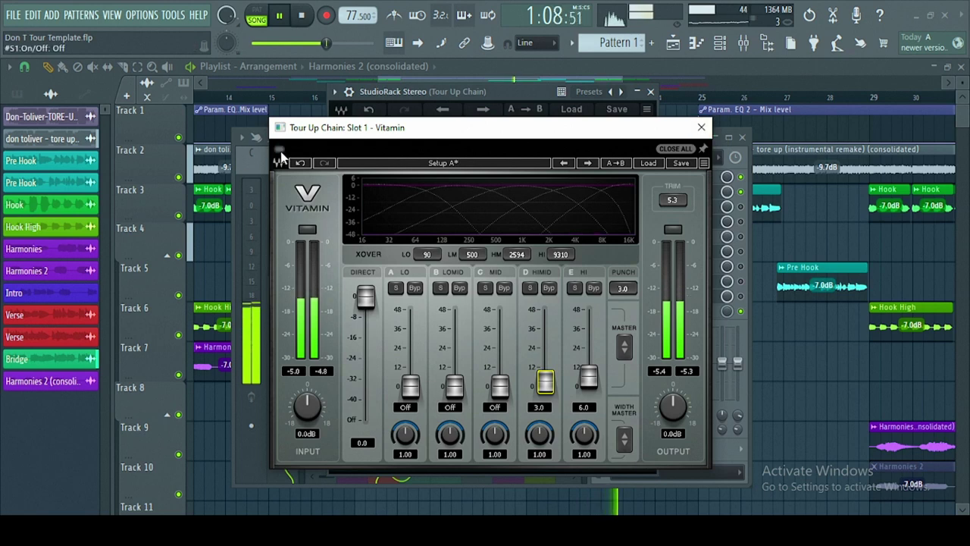
left_click(279, 150)
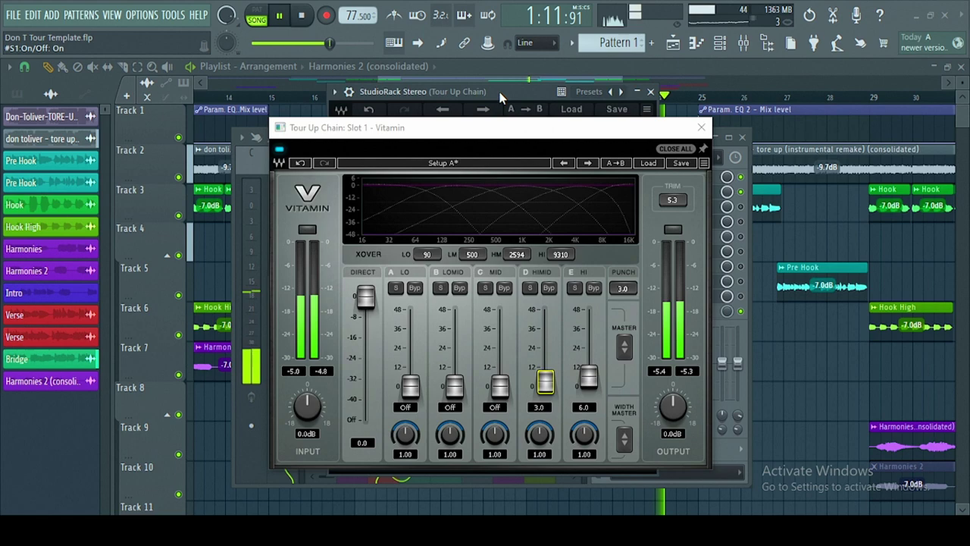
key("space")
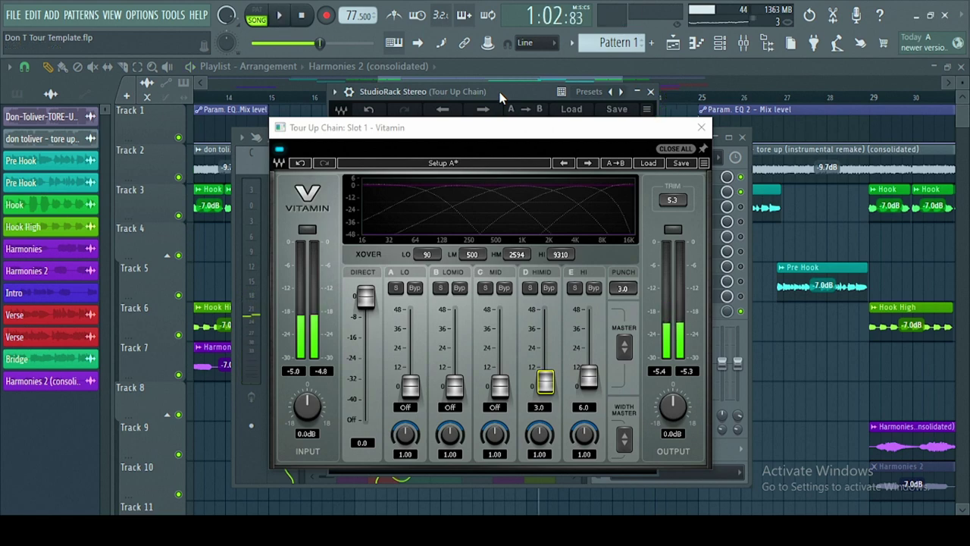
- Activate NS1 and RVox in the Tour Up Chain StudioRack and check their suppression, gate and compression settings
left_click(700, 129)
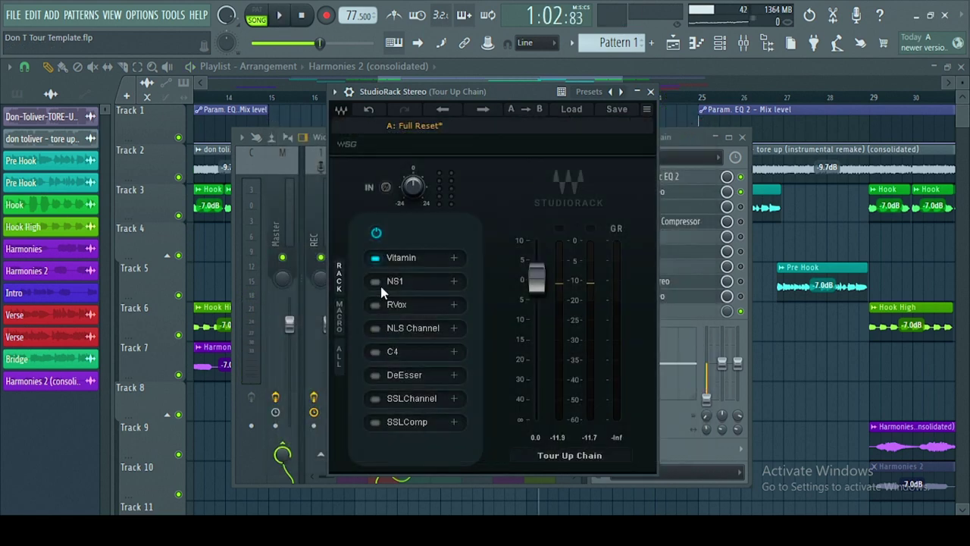
left_click(375, 279)
left_click(393, 283)
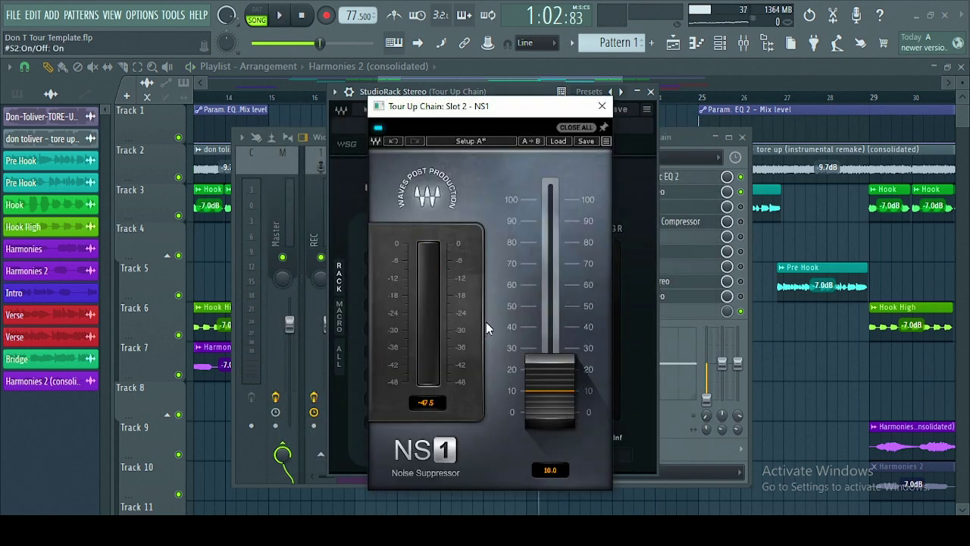
left_click(537, 401)
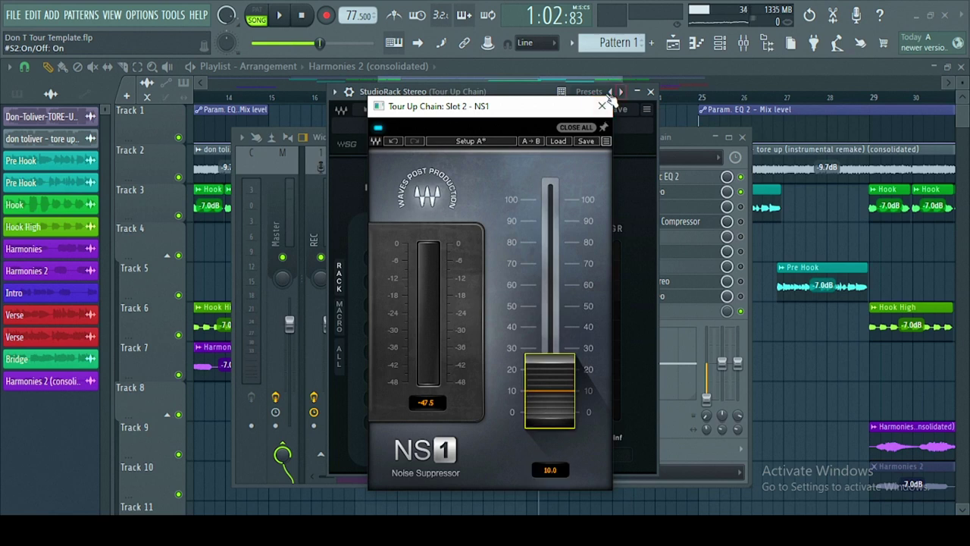
left_click(602, 105)
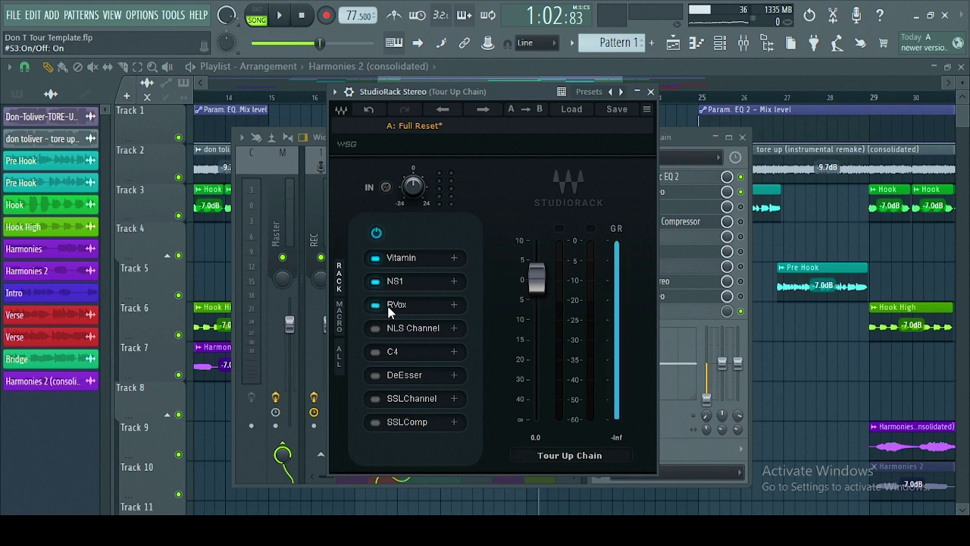
left_click(396, 304)
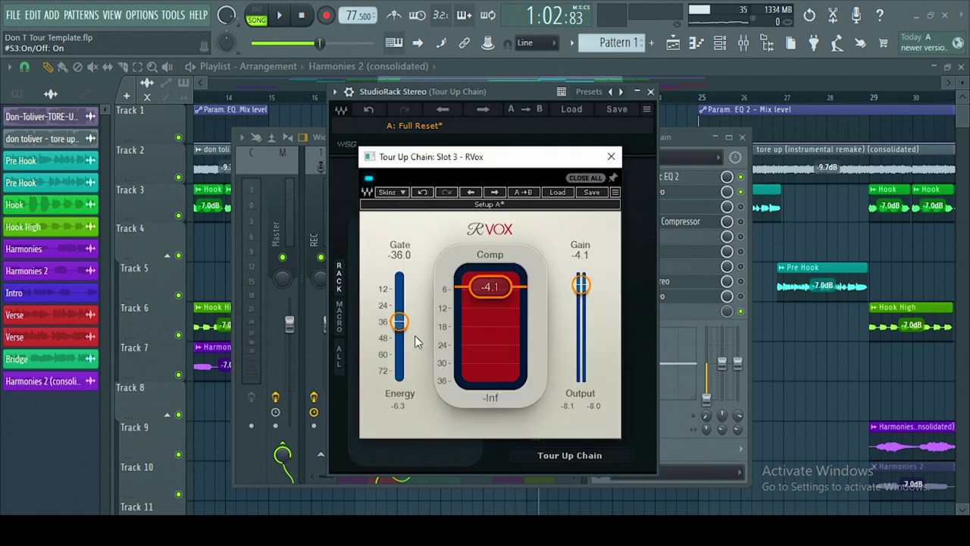
left_click(611, 156)
- Activate NLS Channel in the rack, check its Drive setting and audition the vocal in the song
left_click(372, 330)
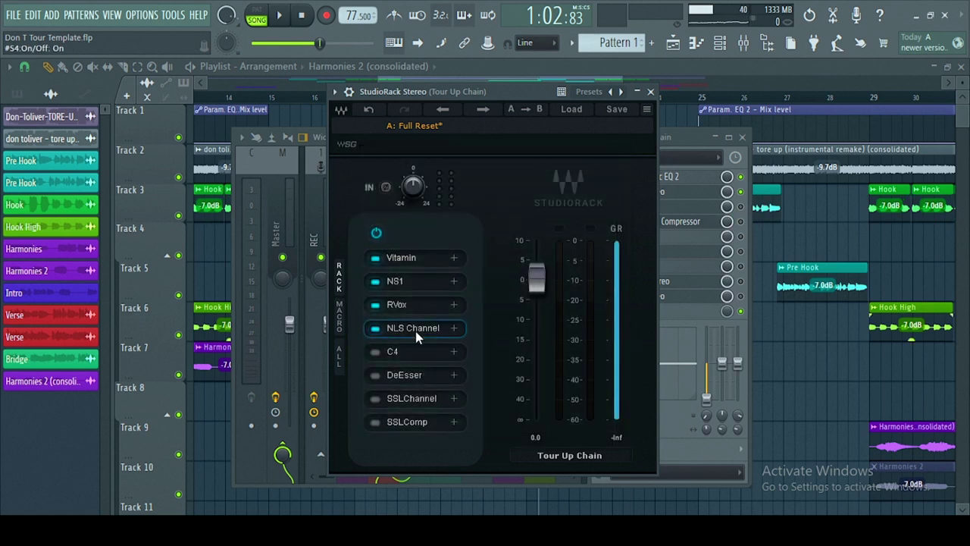
left_click(416, 330)
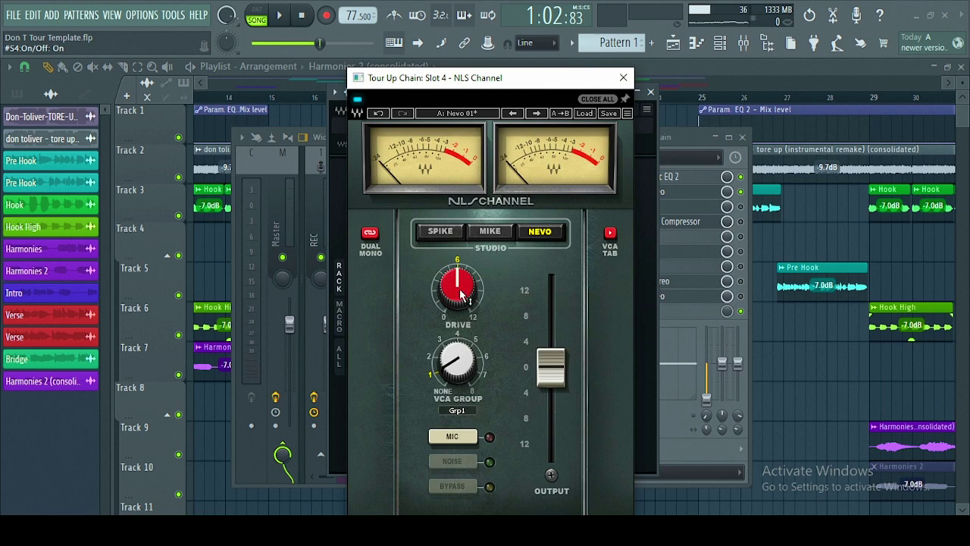
mouse_move(461, 295)
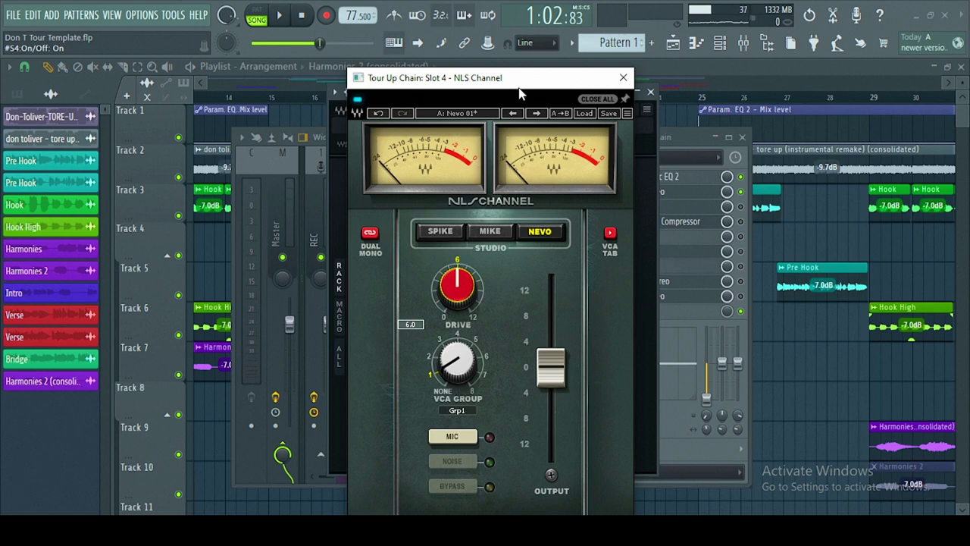
left_click(623, 78)
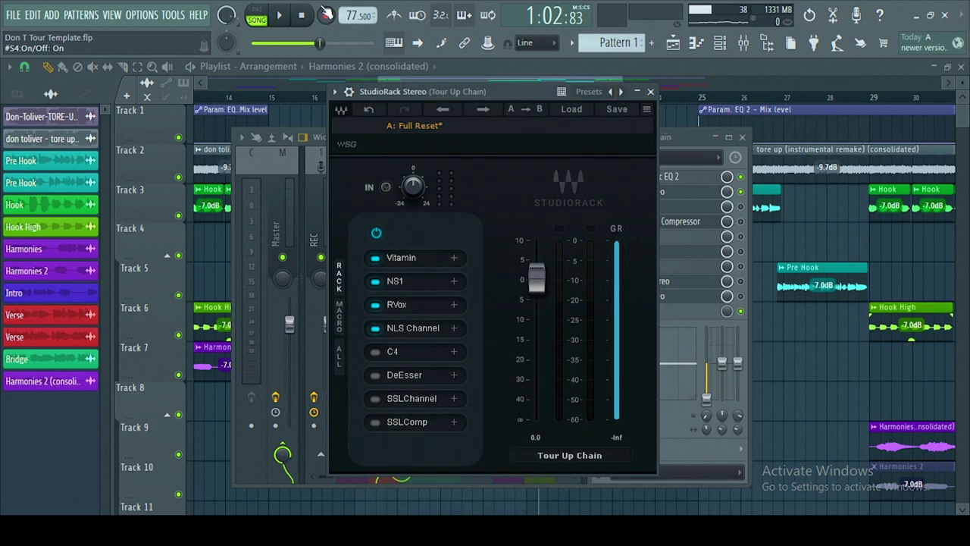
left_click(279, 16)
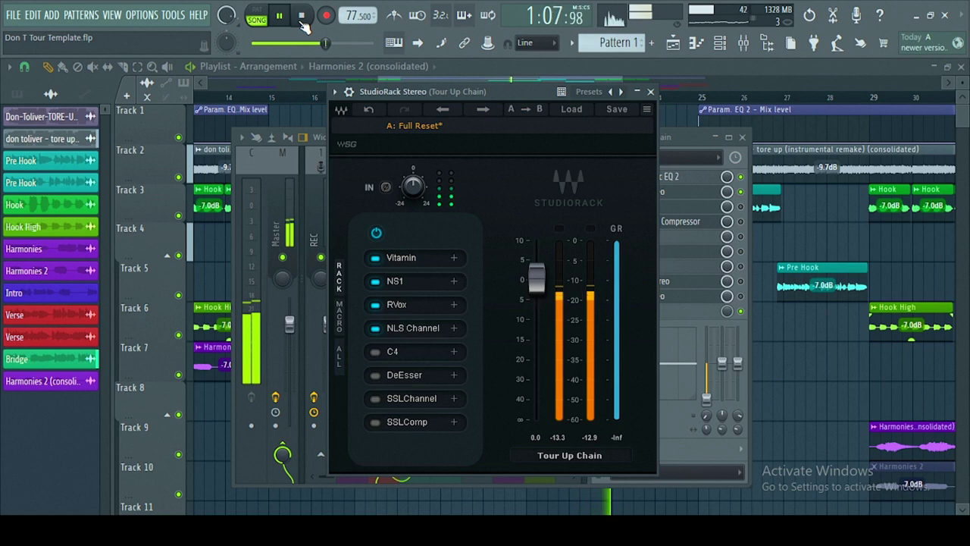
left_click(301, 16)
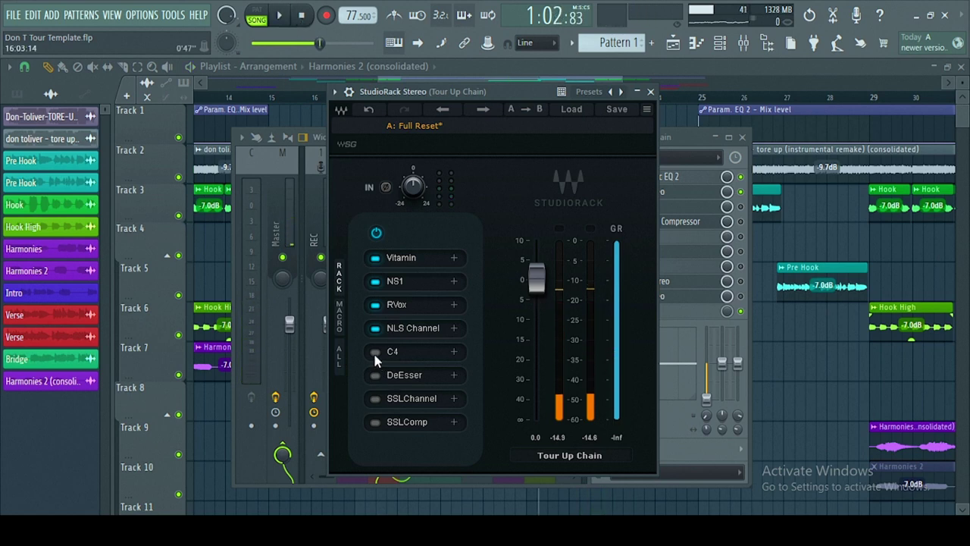
- Activate C4 and set band 1's range to -23.5 and threshold to -67.2, and band 4's threshold to -45.8
left_click(375, 352)
left_click(396, 358)
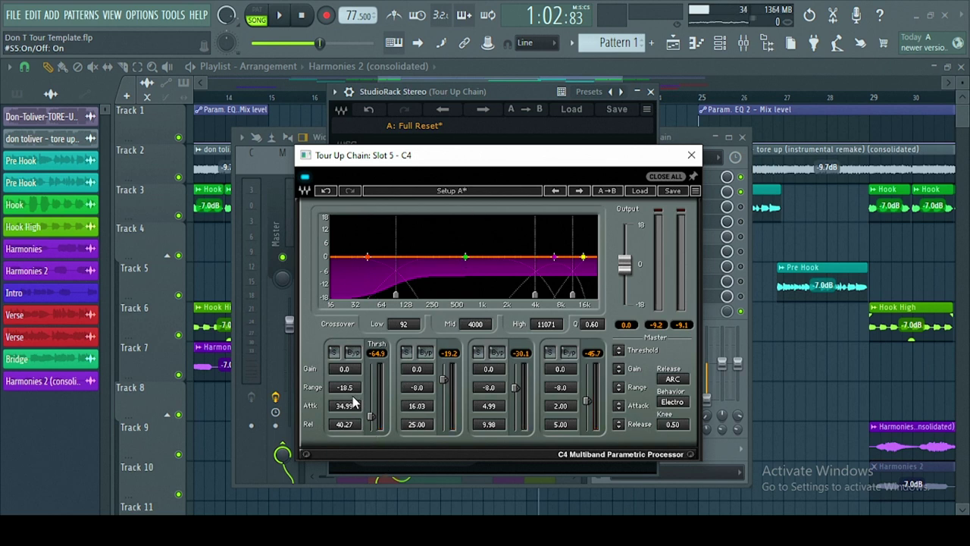
left_click_drag(349, 389, 373, 425)
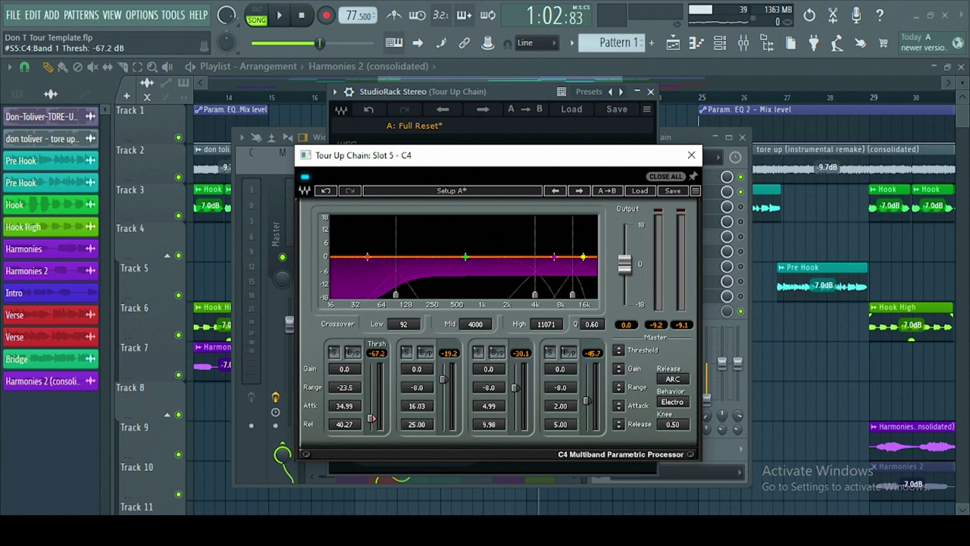
left_click_drag(589, 404, 589, 406)
- Audition the vocal through C4 in the song, and close the C4 window
left_click(282, 17)
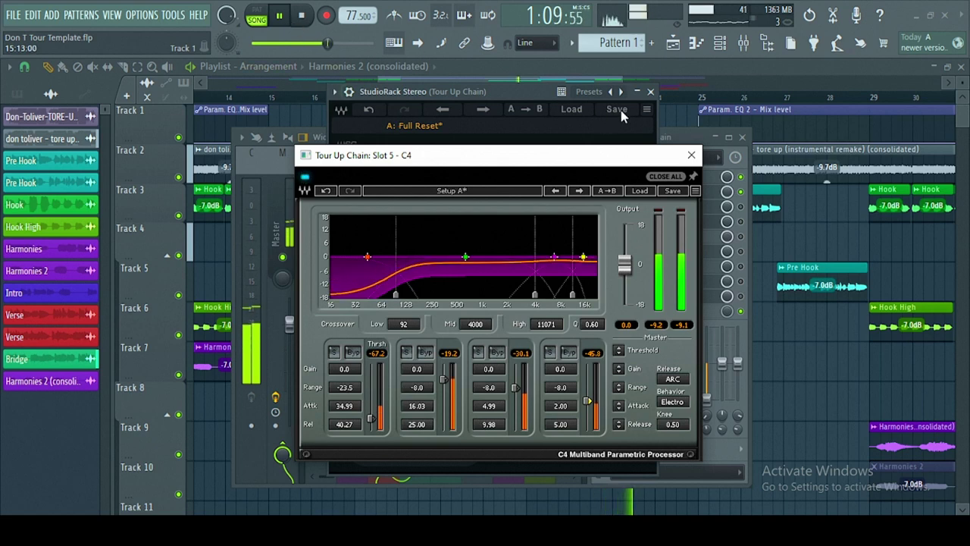
left_click(311, 16)
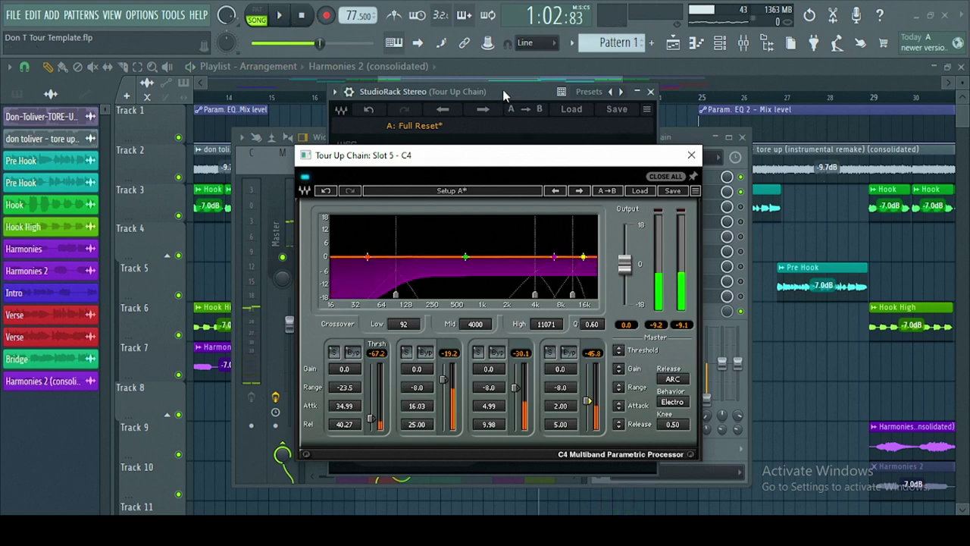
left_click(692, 154)
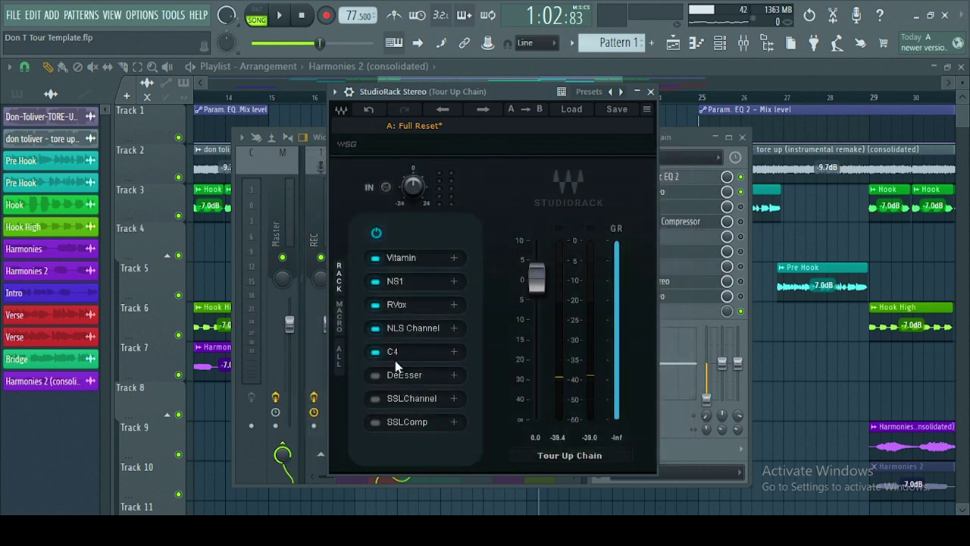
- Activate DeEsser in the rack, check its threshold and frequency settings, and save the project
left_click(403, 376)
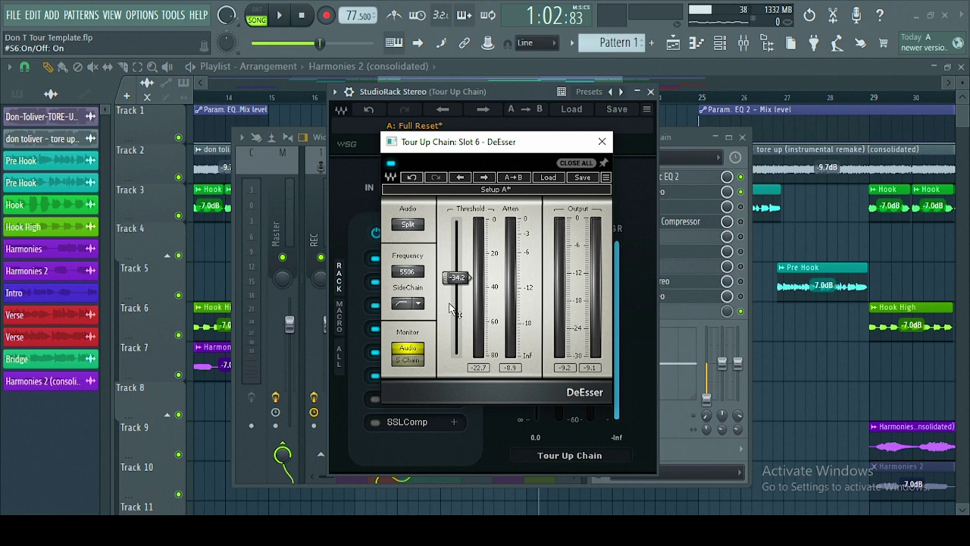
key("ctrl+s")
left_click(602, 142)
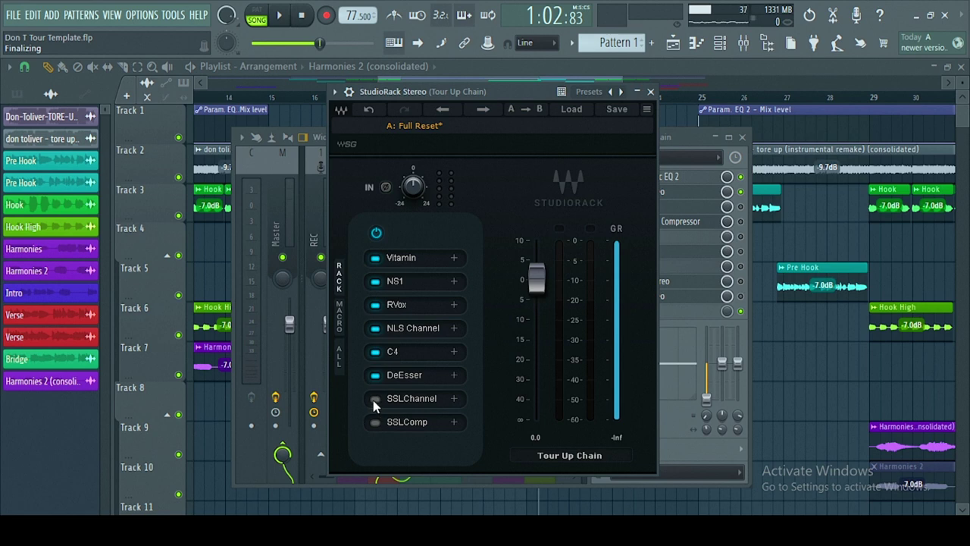
- Activate SSLChannel in the rack and check its compressor threshold and ratio
left_click(375, 398)
left_click(404, 400)
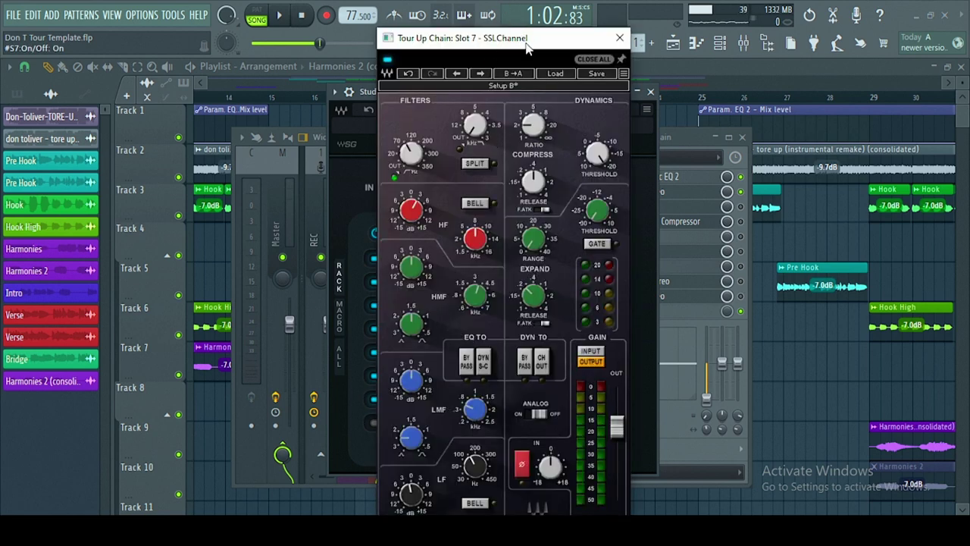
left_click_drag(527, 45, 525, 37)
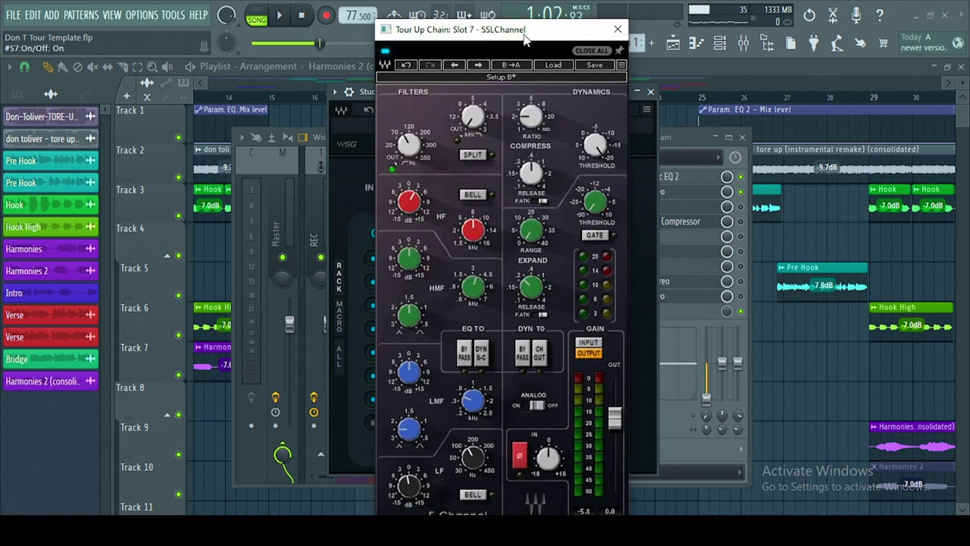
left_click(596, 145)
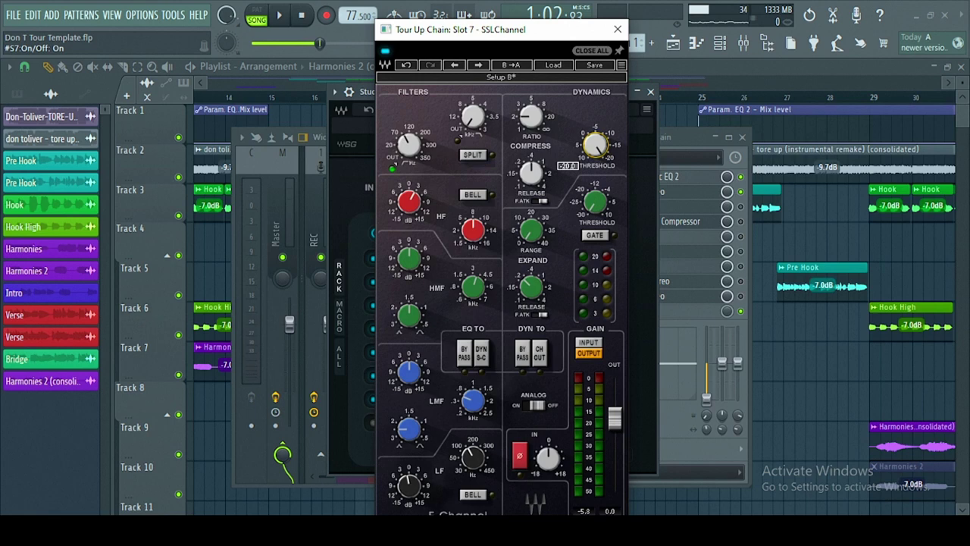
left_click(532, 116)
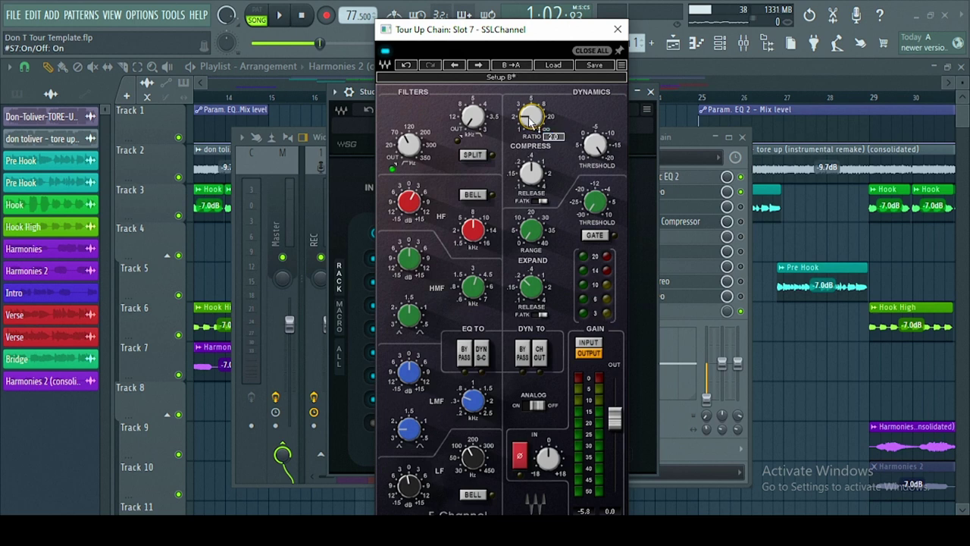
- Check SSLChannel's low-cut filter and the frequency and gain of its HF and LF bands
left_click(417, 147)
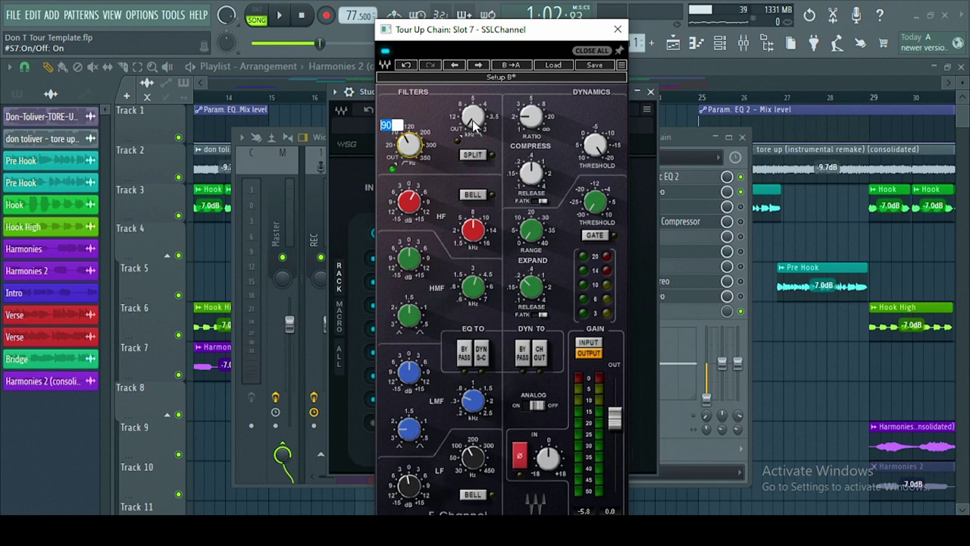
left_click(471, 231)
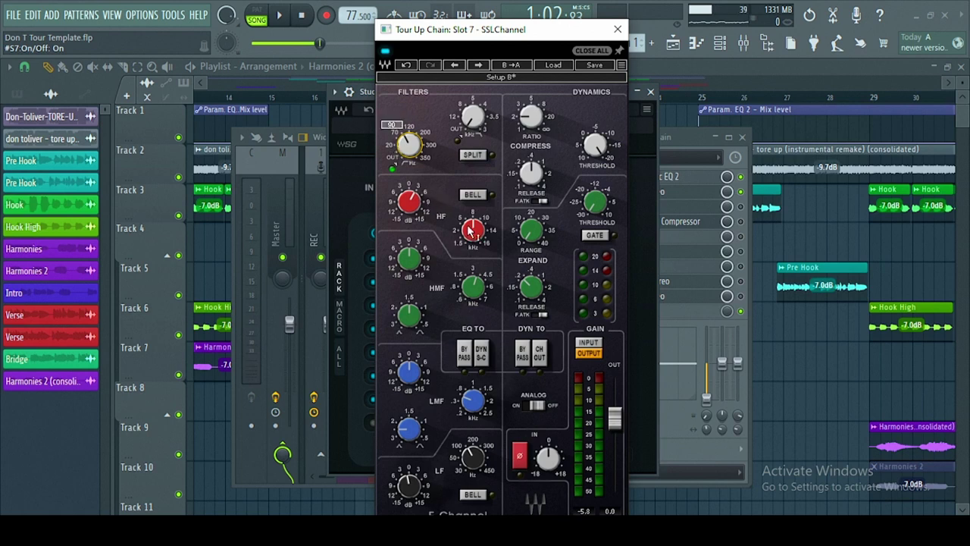
left_click(412, 209)
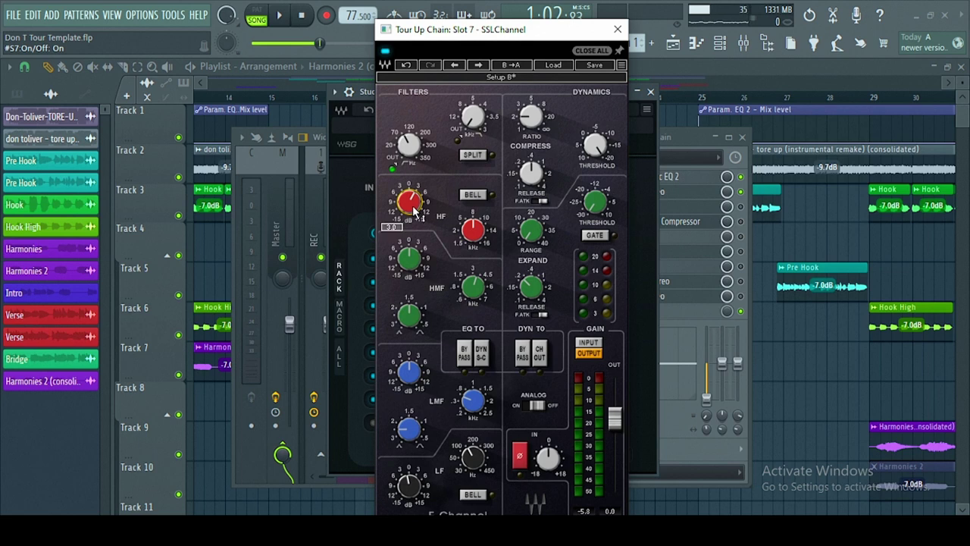
left_click(475, 459)
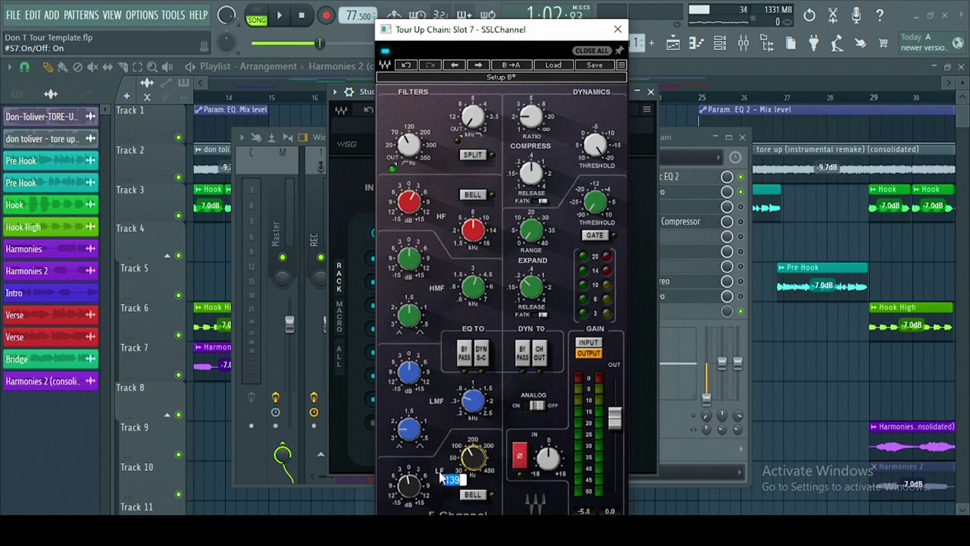
left_click(410, 485)
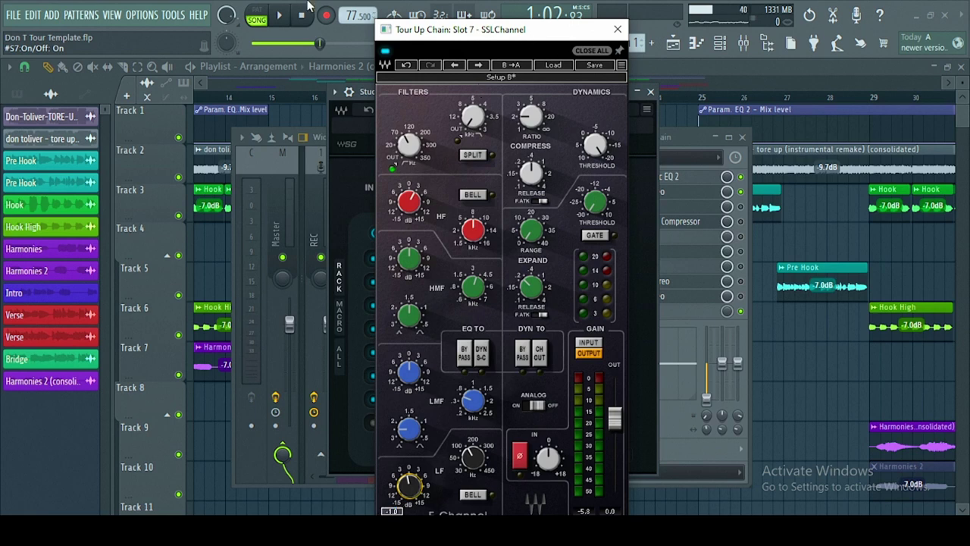
- Compare the vocal with SSLChannel off and on during song playback
left_click(279, 15)
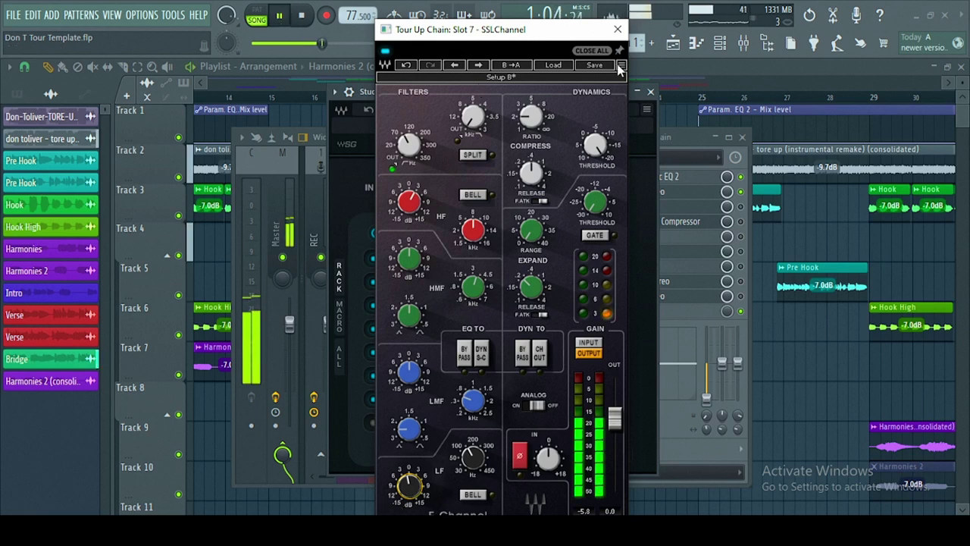
left_click(386, 52)
left_click(386, 52)
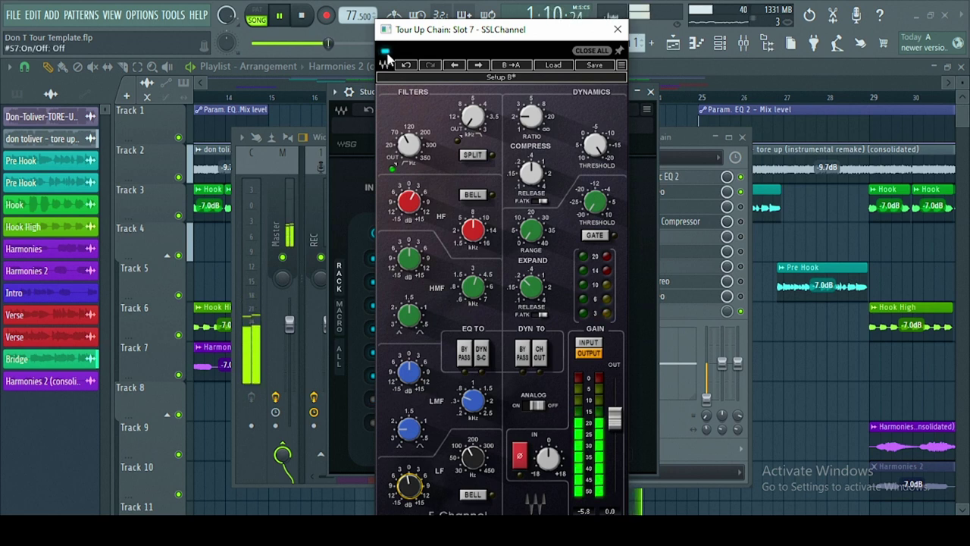
key("space")
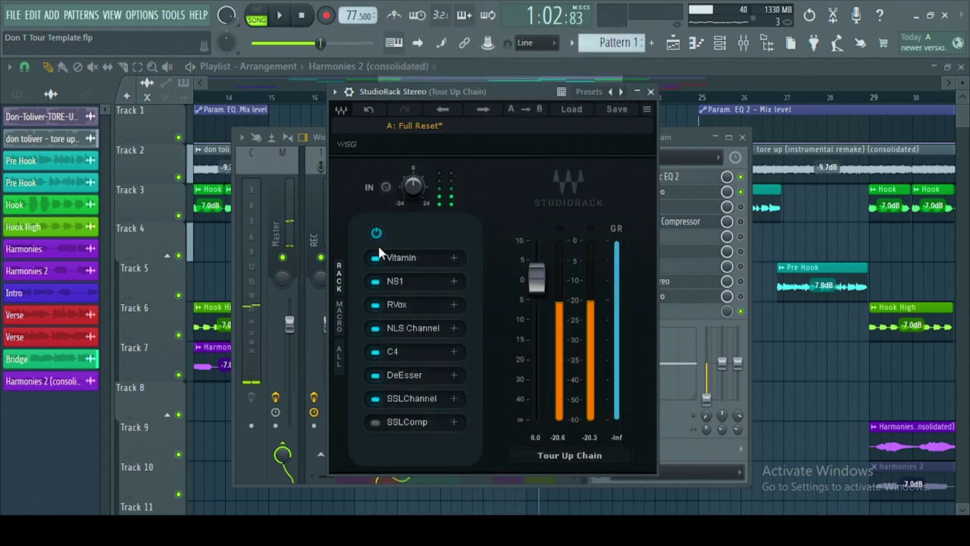
- Activate SSLComp in the rack, open its controls and audition the vocal through it
left_click(375, 422)
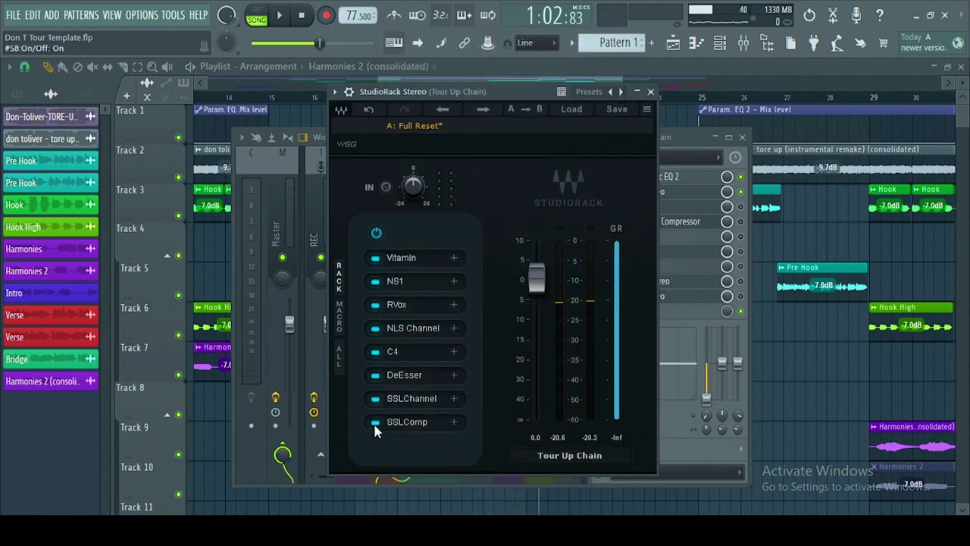
left_click(394, 424)
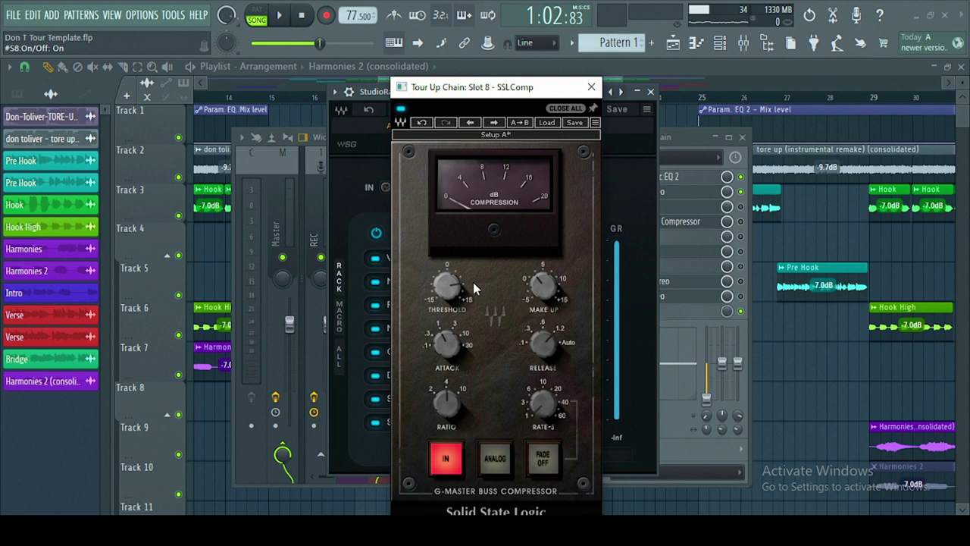
left_click(280, 15)
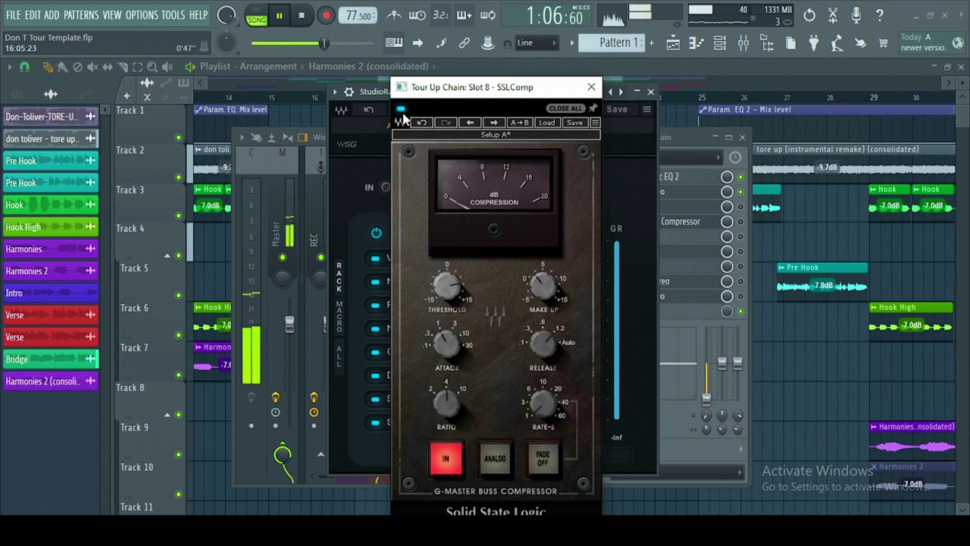
left_click(302, 16)
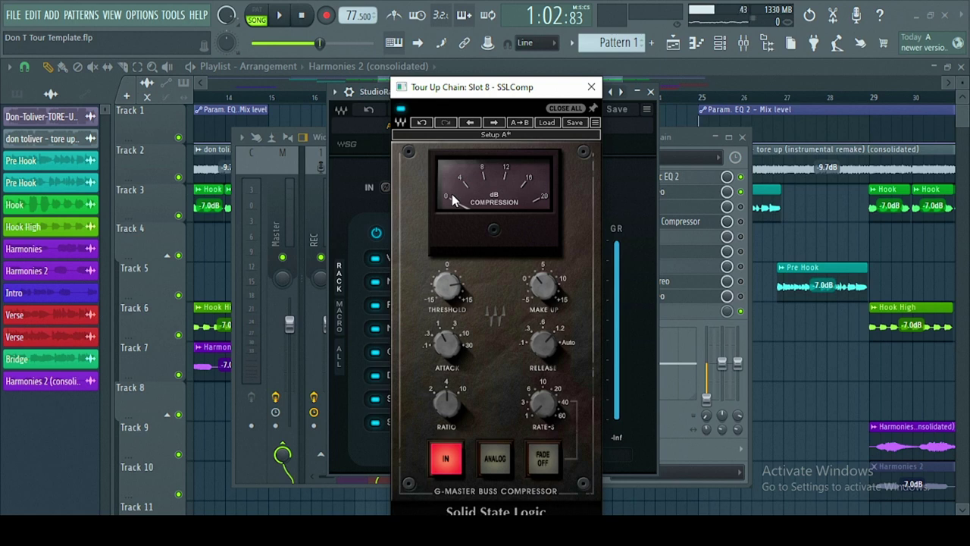
- Compare the vocal with SSLComp off and on during song playback and close the plugin
left_click(279, 15)
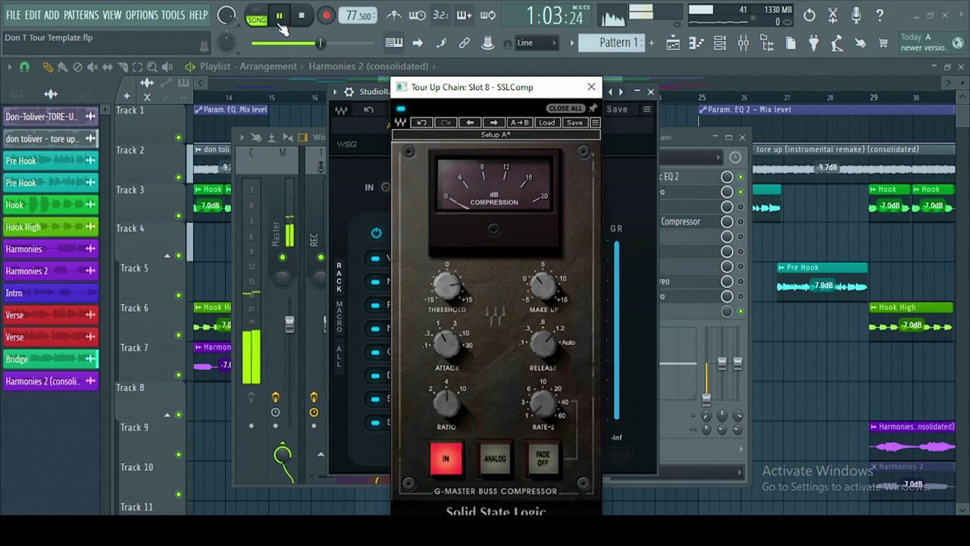
left_click(401, 110)
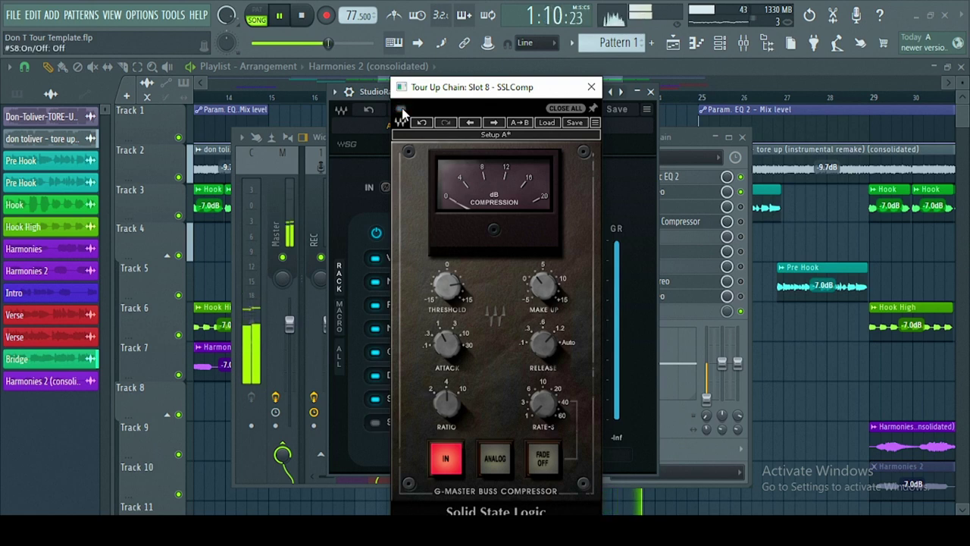
left_click(401, 110)
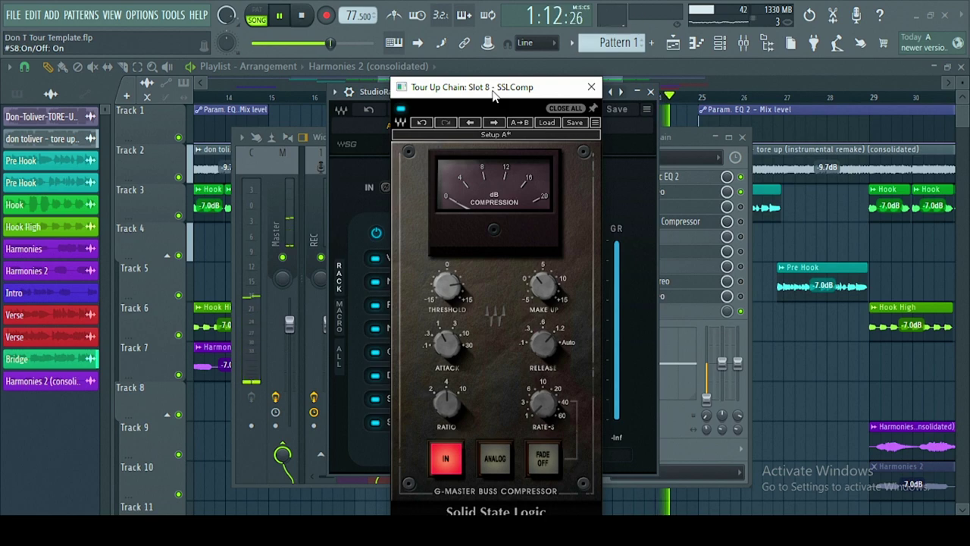
key("space")
left_click(591, 87)
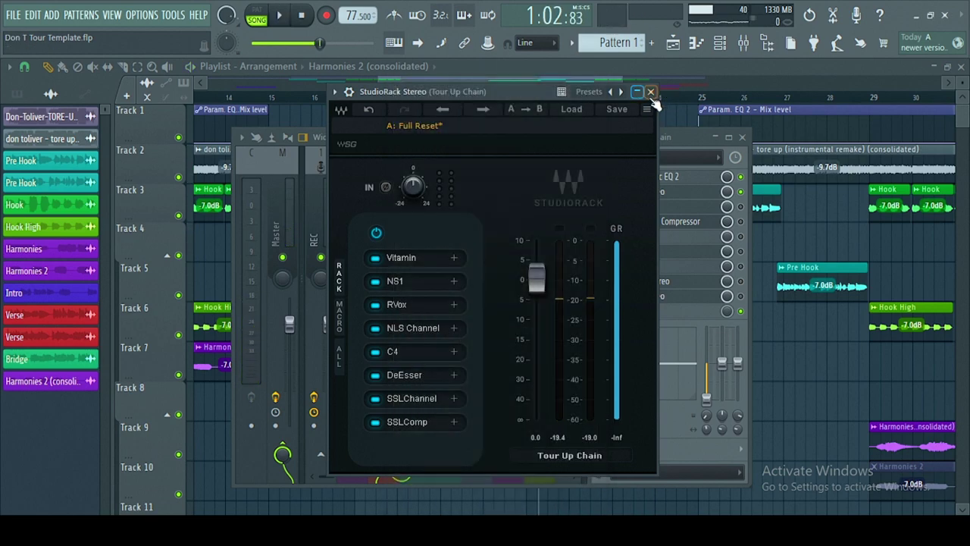
- Close the StudioRack and mixer windows and set the song position to the hook at bar 29
left_click(650, 92)
left_click(742, 138)
left_click_drag(585, 82, 651, 86)
left_click(652, 101)
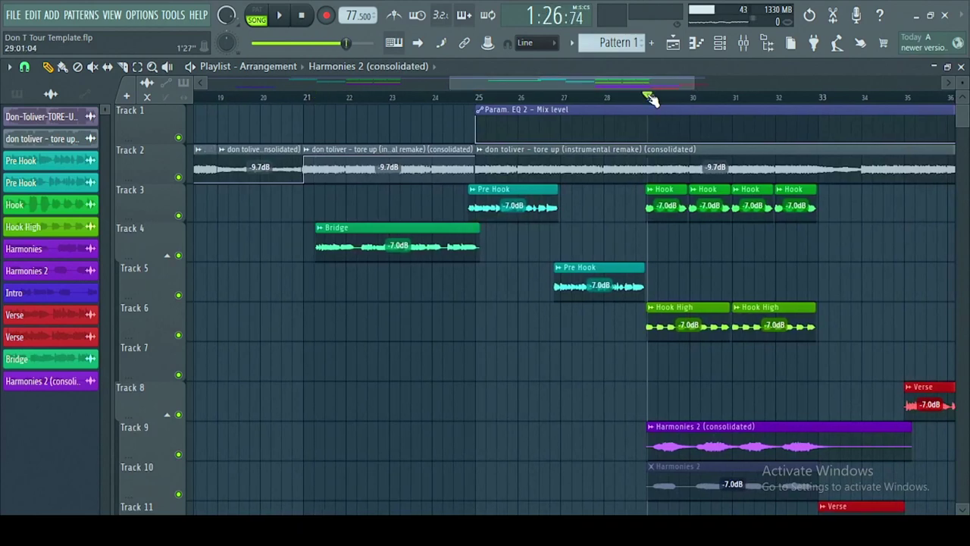
- Mute the Hook High clips on Track 6 and the Harmonies 2 clip on Track 9
left_click(178, 335)
left_click(760, 43)
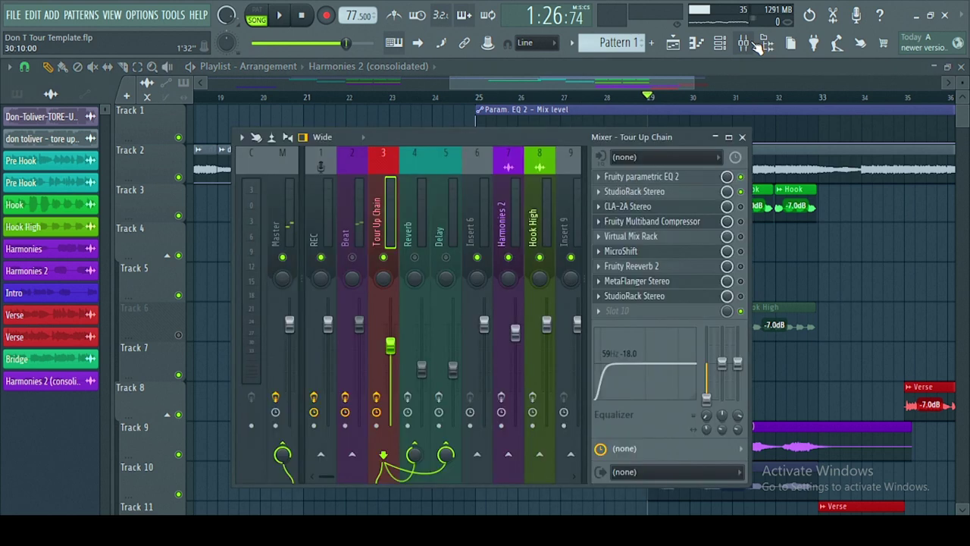
key("F9")
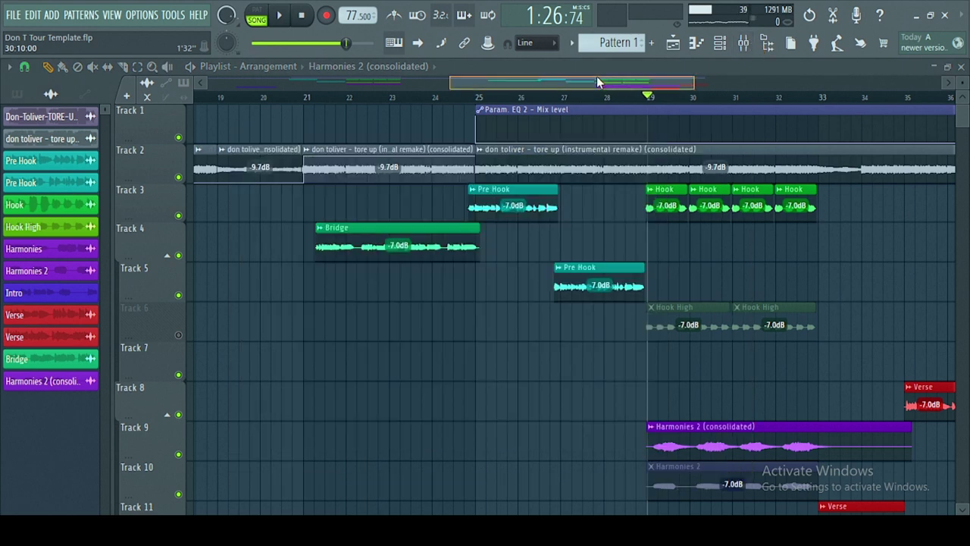
left_click(178, 454)
- Activate CLA-2A Stereo on the Tour Up Chain and check its peak reduction, HiFreq and gain settings
left_click(761, 43)
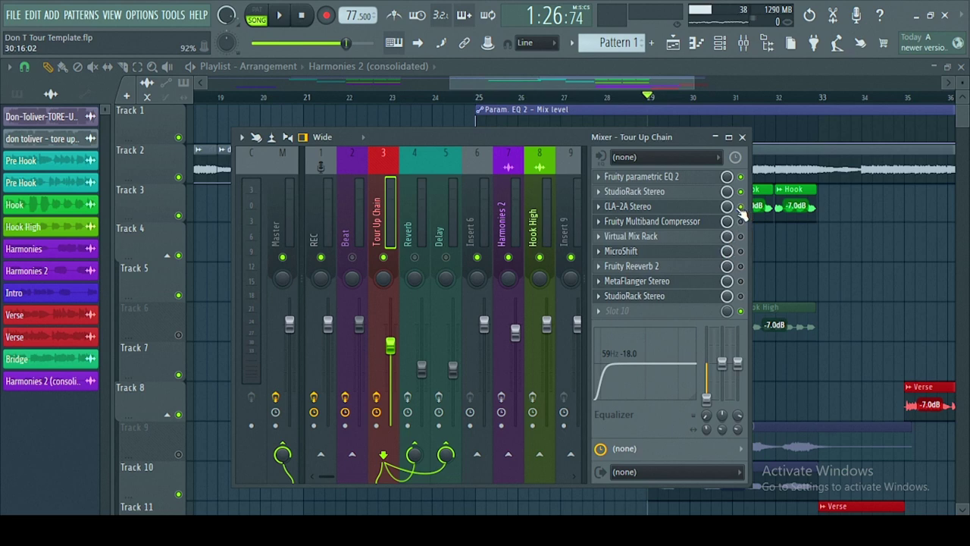
left_click(657, 207)
left_click_drag(467, 172, 459, 172)
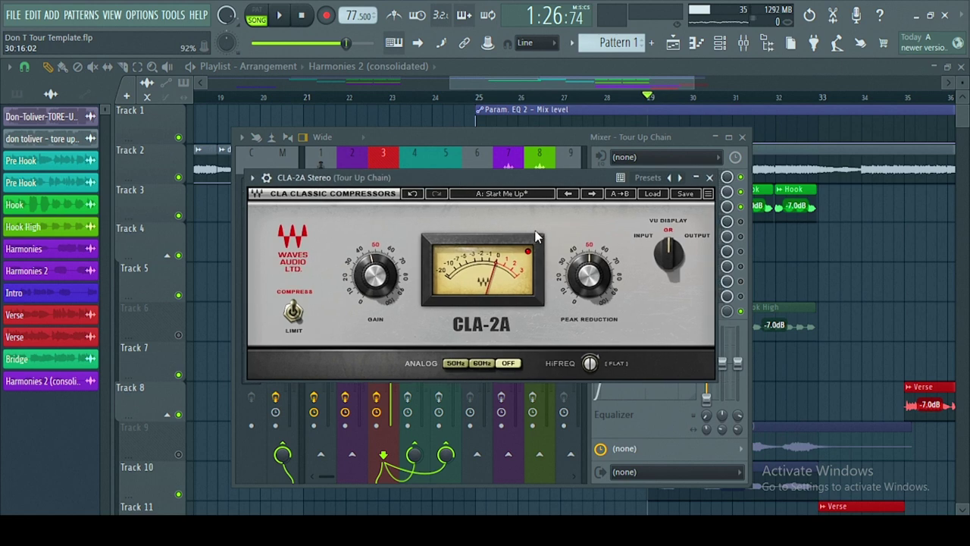
mouse_move(599, 289)
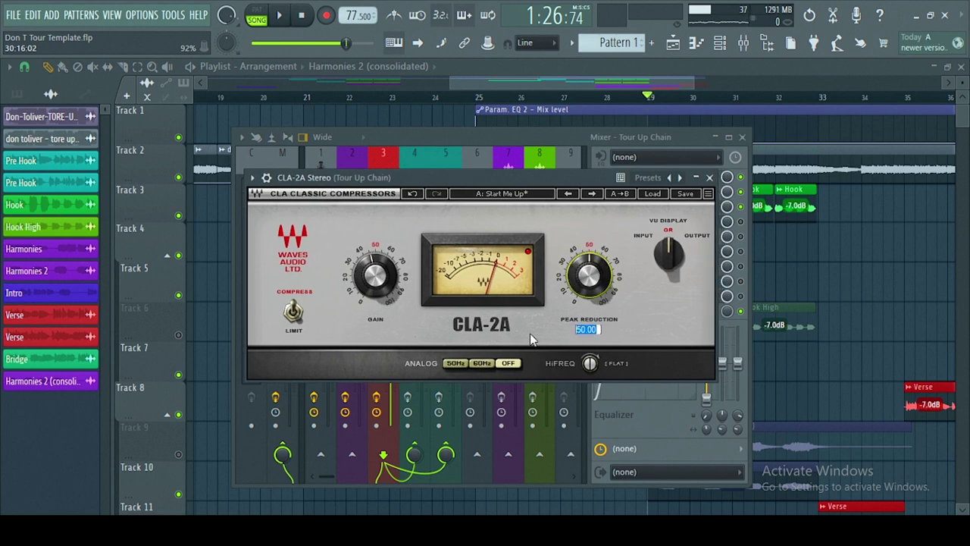
mouse_move(591, 368)
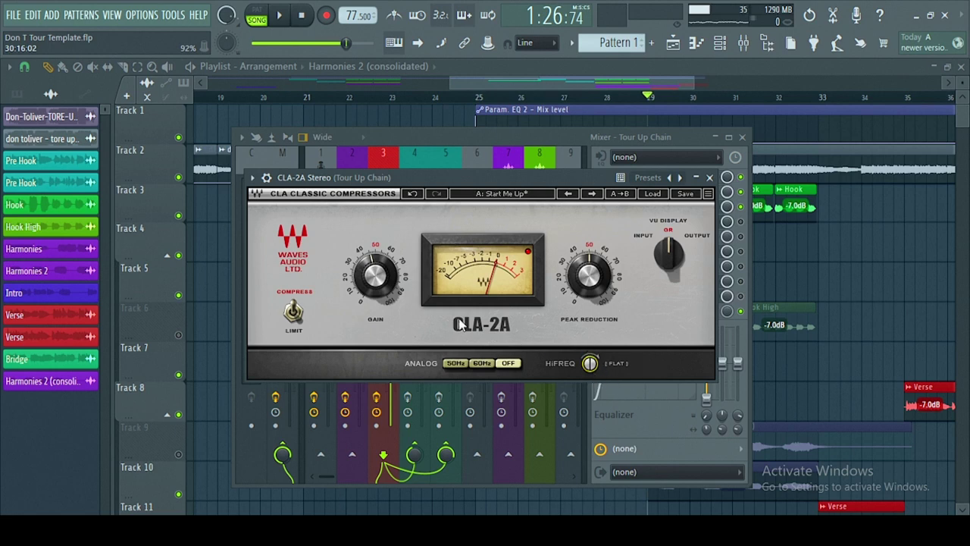
mouse_move(365, 285)
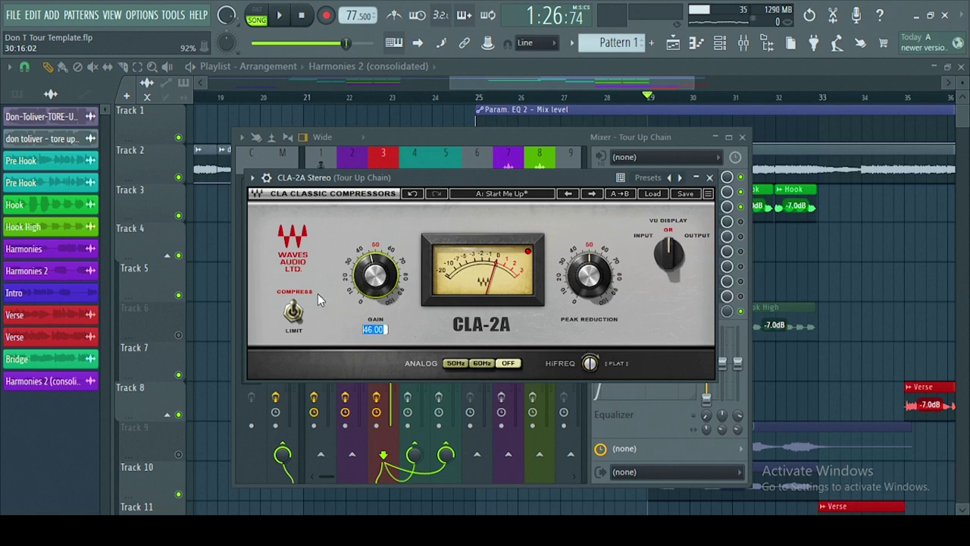
- Compare the hook with CLA-2A Stereo bypassed and active during playback, and close the plugin
left_click(280, 16)
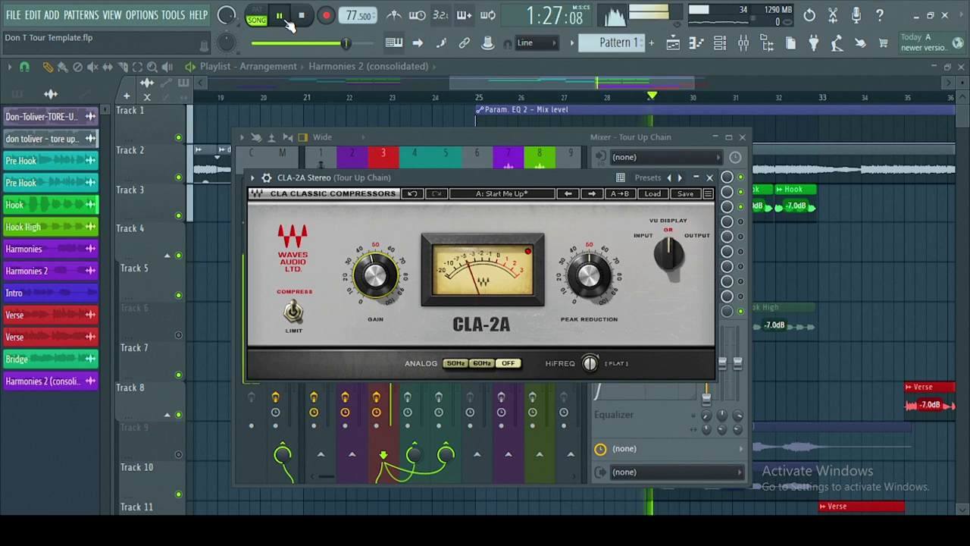
left_click(269, 182)
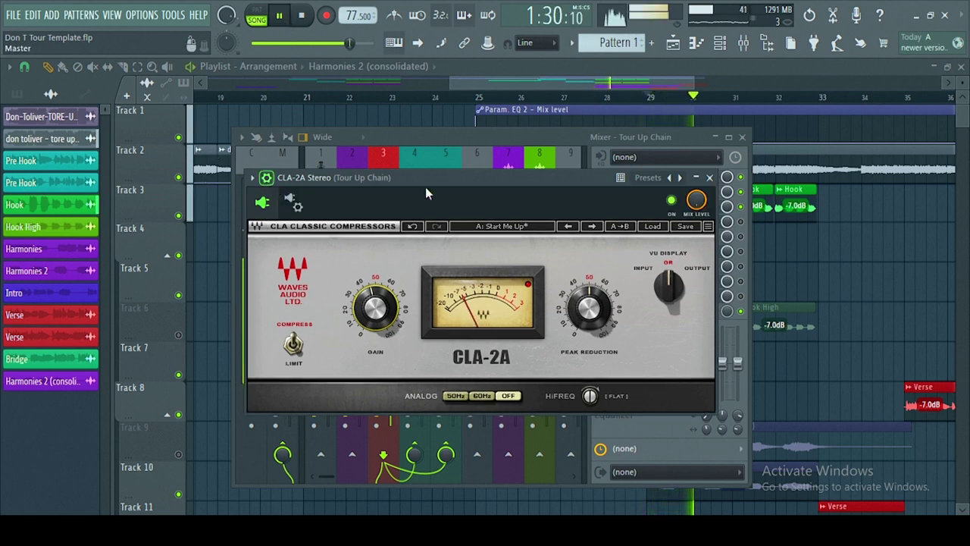
left_click(672, 201)
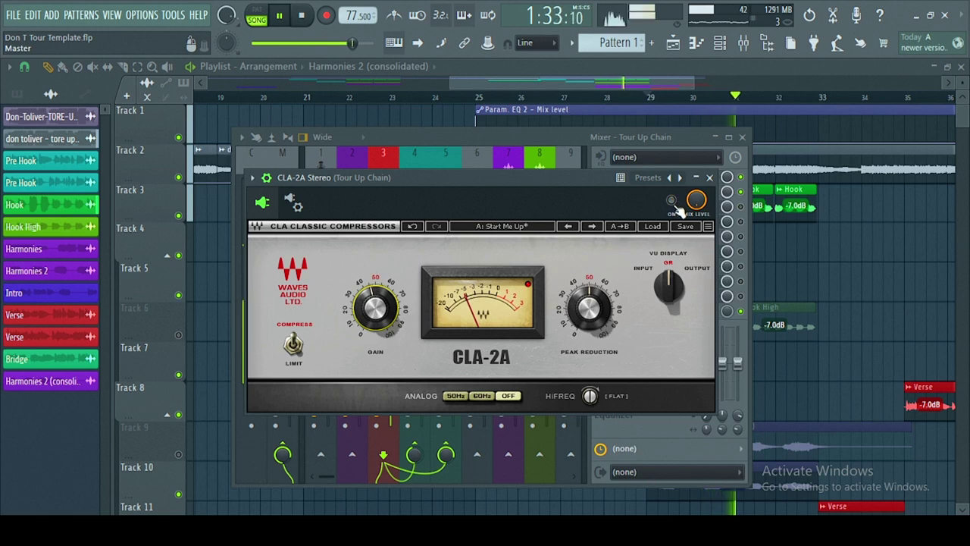
left_click(673, 202)
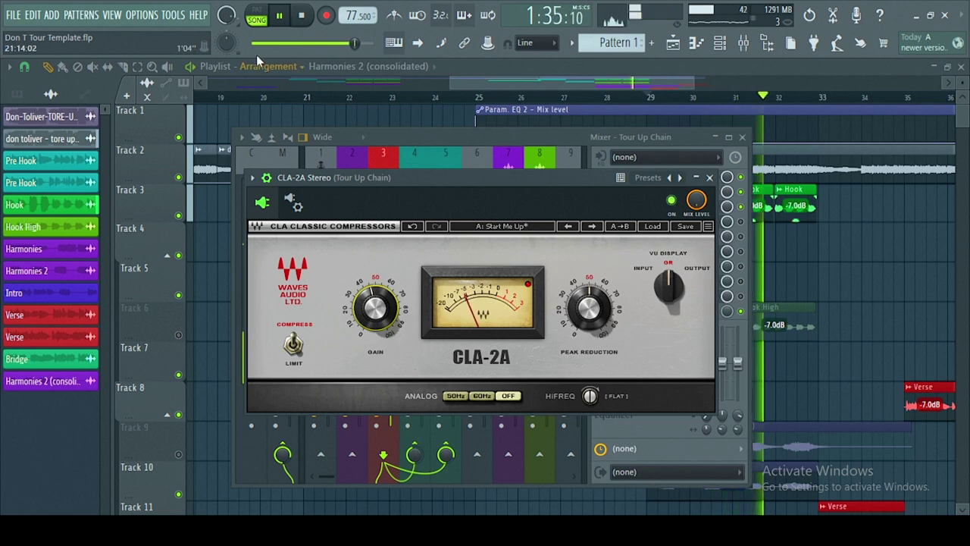
left_click(304, 16)
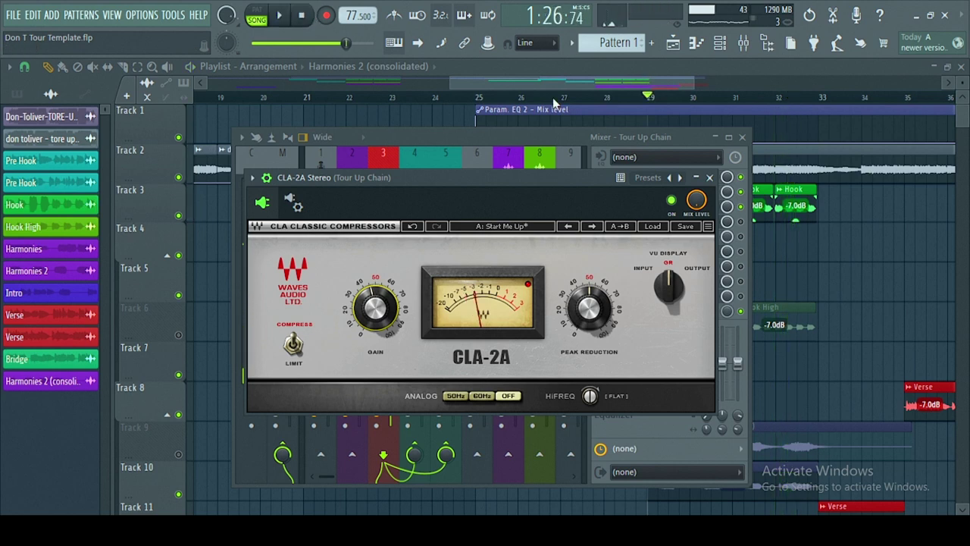
left_click(709, 178)
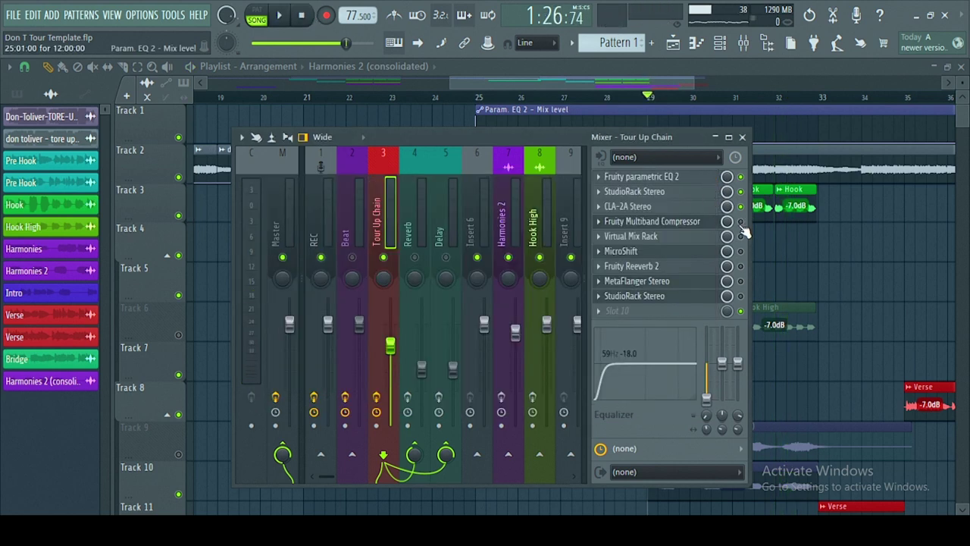
- Activate Fruity Multiband Compressor on the Tour Up Chain and bring its controls into full view
left_click(672, 221)
left_click_drag(577, 216, 574, 238)
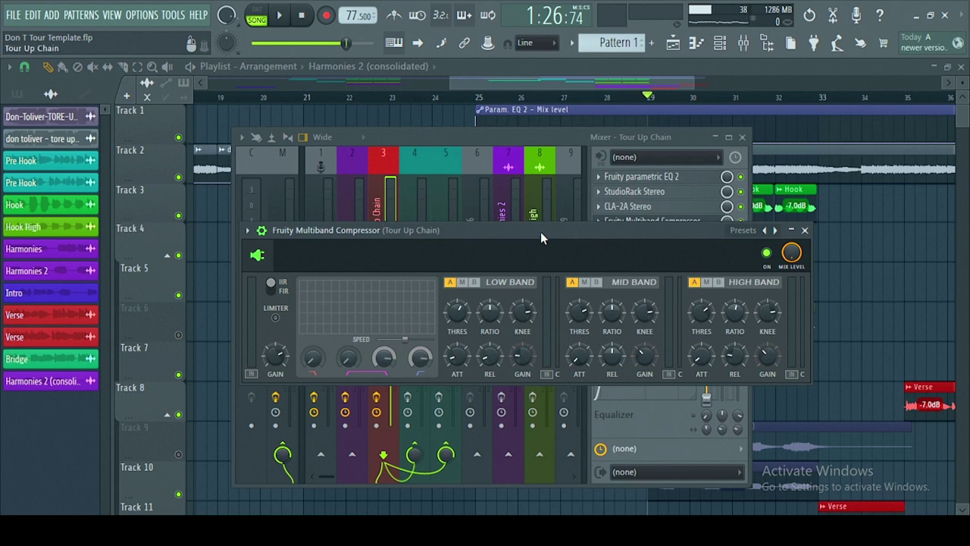
left_click_drag(540, 231, 524, 218)
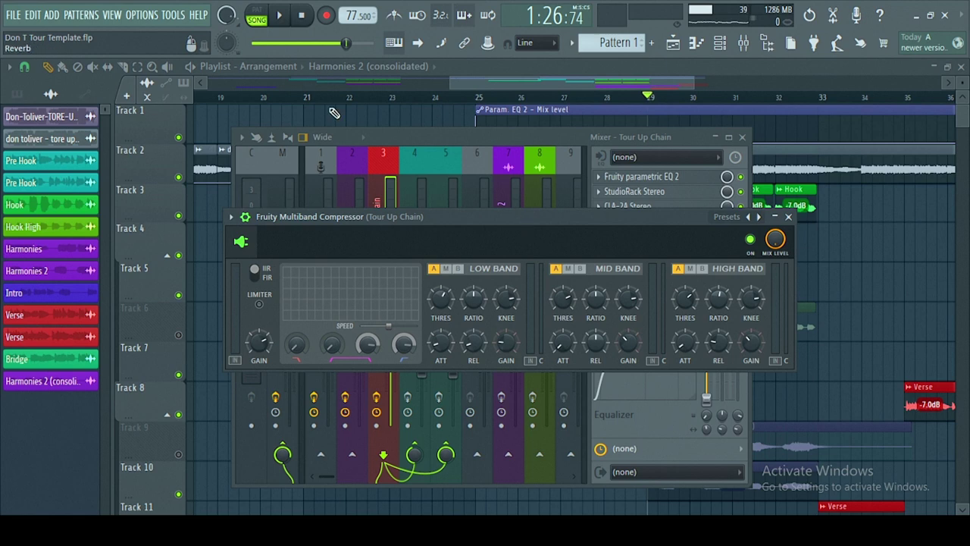
- Compare the hook with Fruity Multiband Compressor off and on during playback, leaving it on
left_click(279, 16)
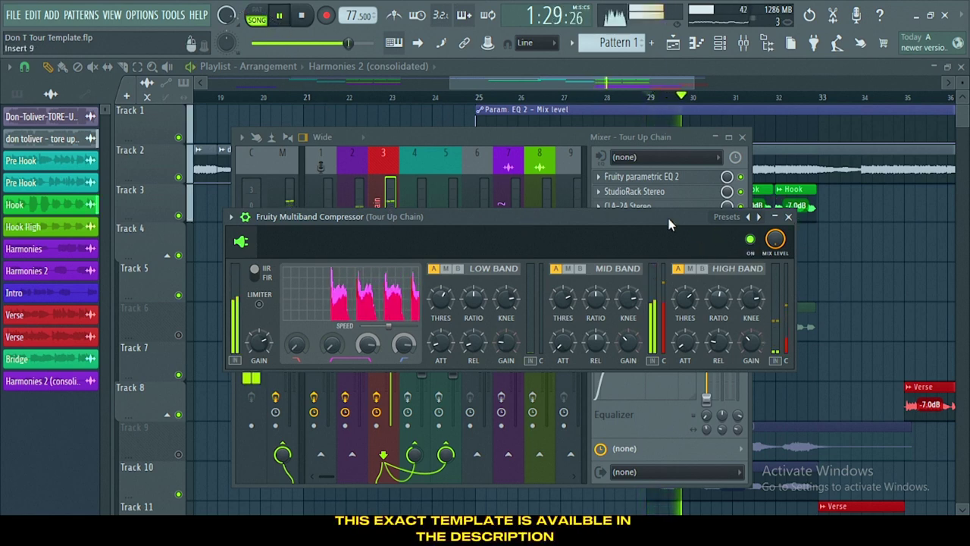
key("space")
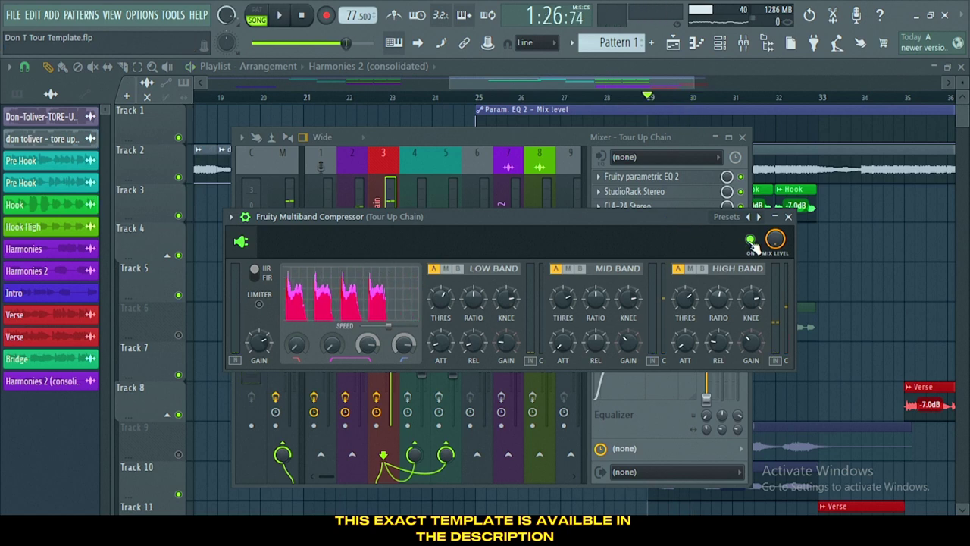
left_click(750, 240)
key("space")
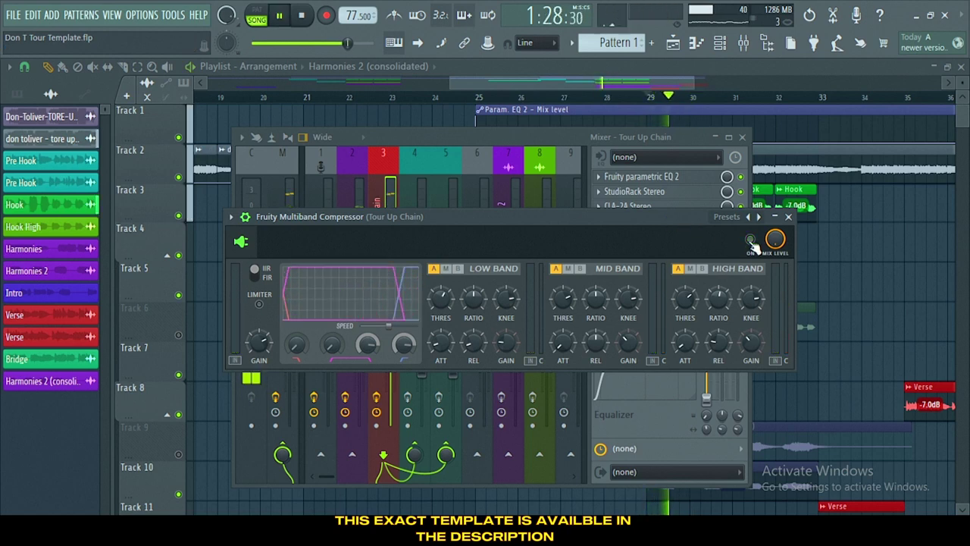
left_click(750, 240)
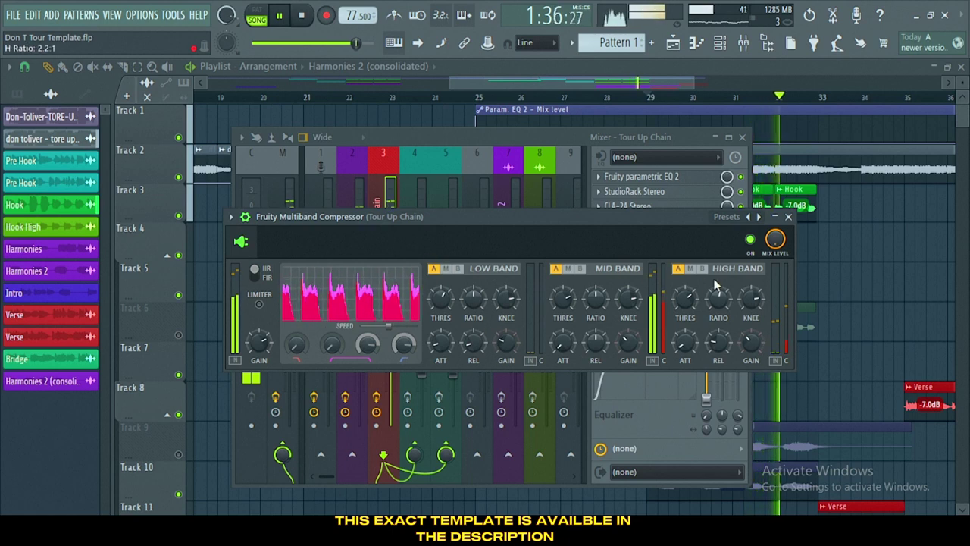
left_click(751, 239)
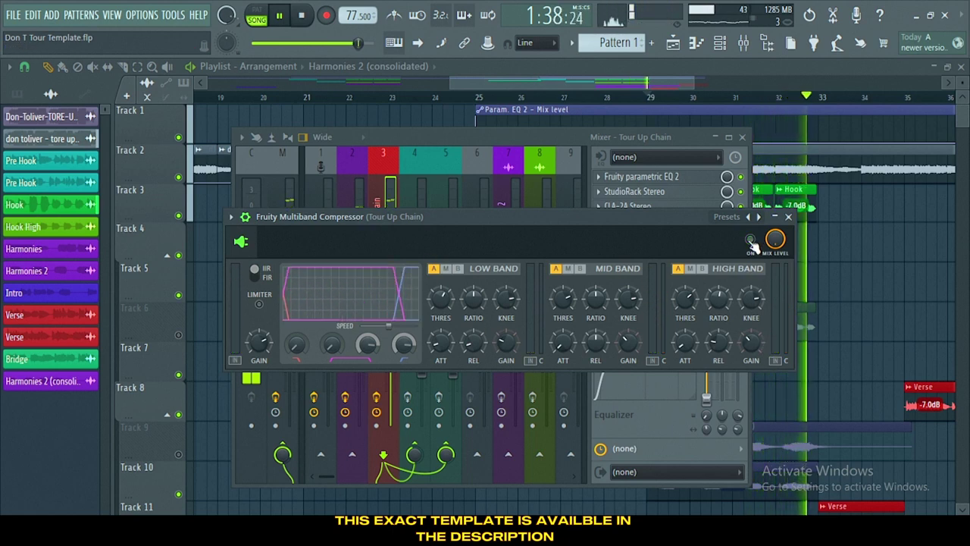
left_click(751, 240)
key("space")
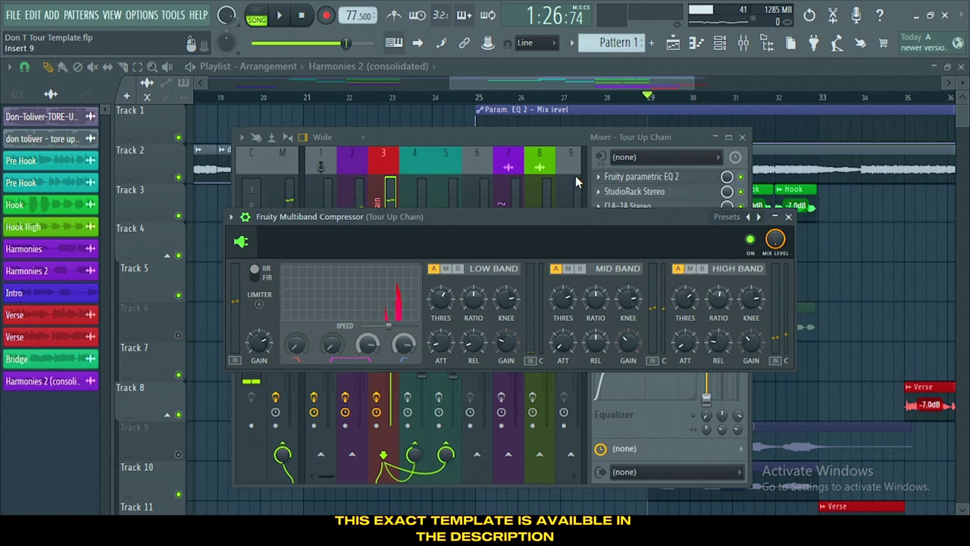
- Activate Virtual Mix Rack on the Tour Up Chain and review its Gate:Classic, Classic Tubes and FG-73 modules
left_click(558, 138)
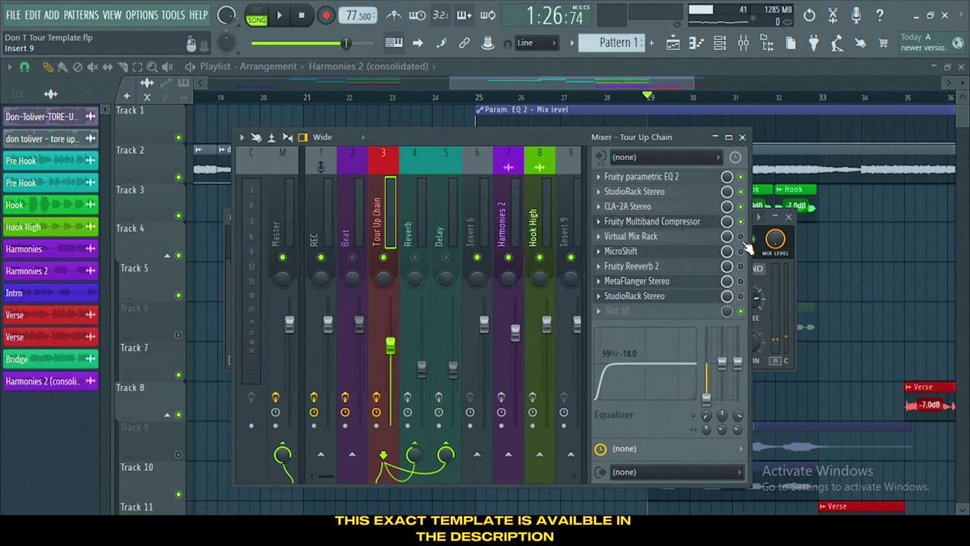
left_click(691, 238)
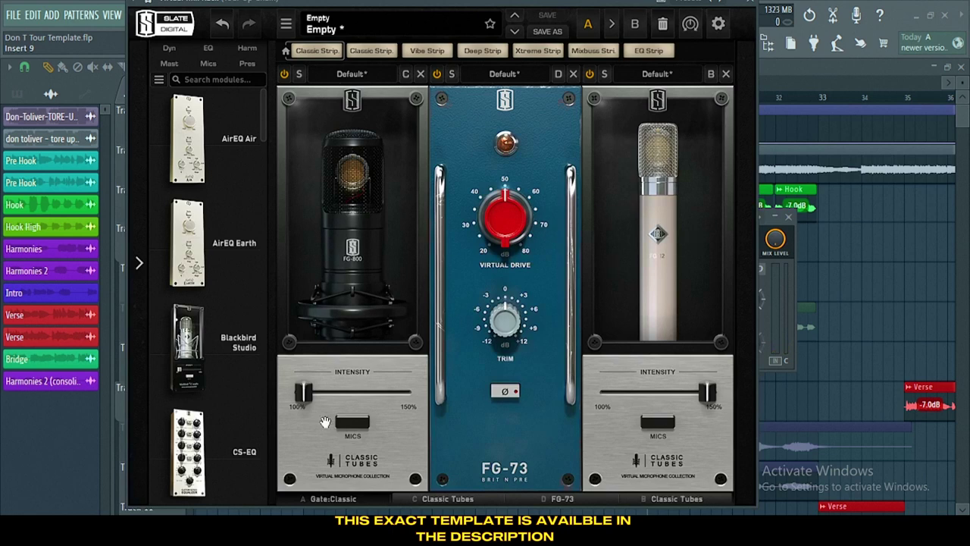
left_click(324, 500)
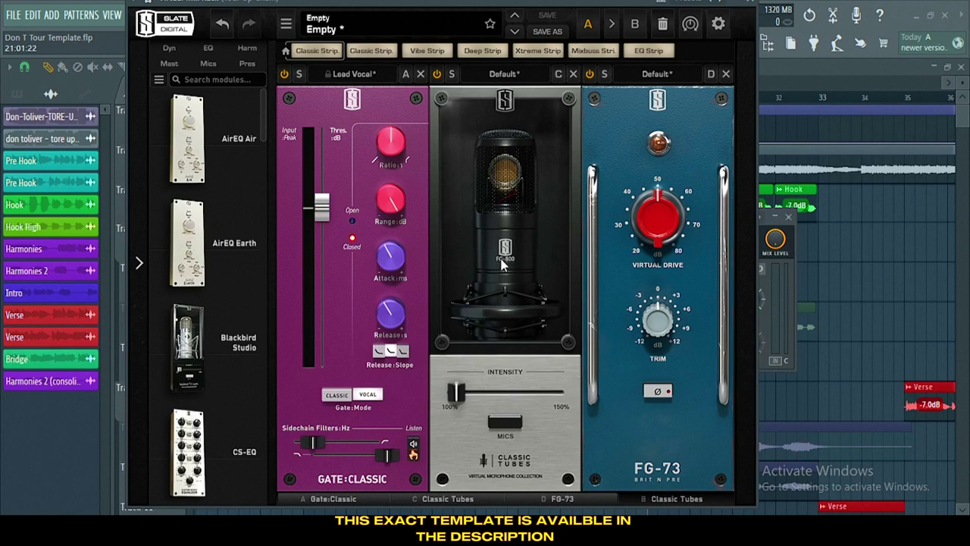
mouse_move(493, 401)
left_click(688, 500)
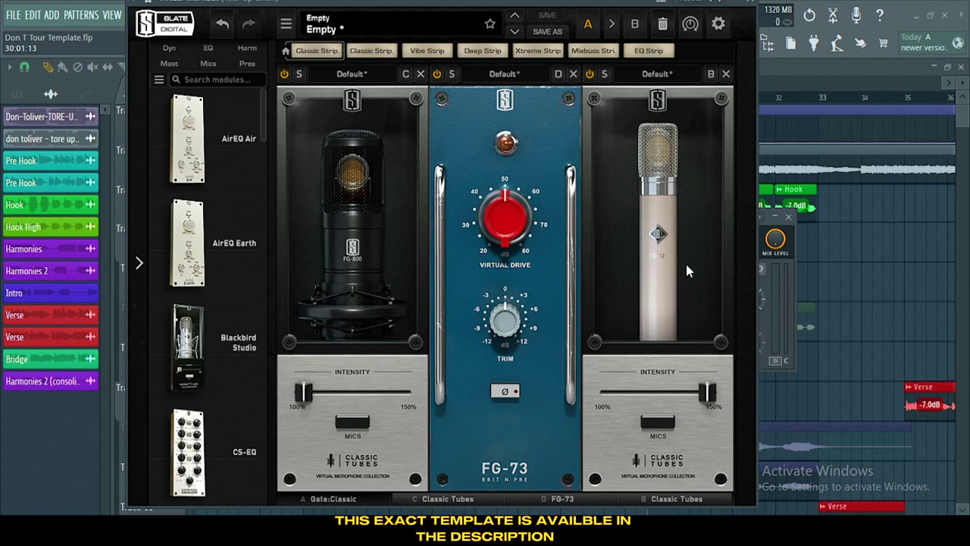
left_click(754, 5)
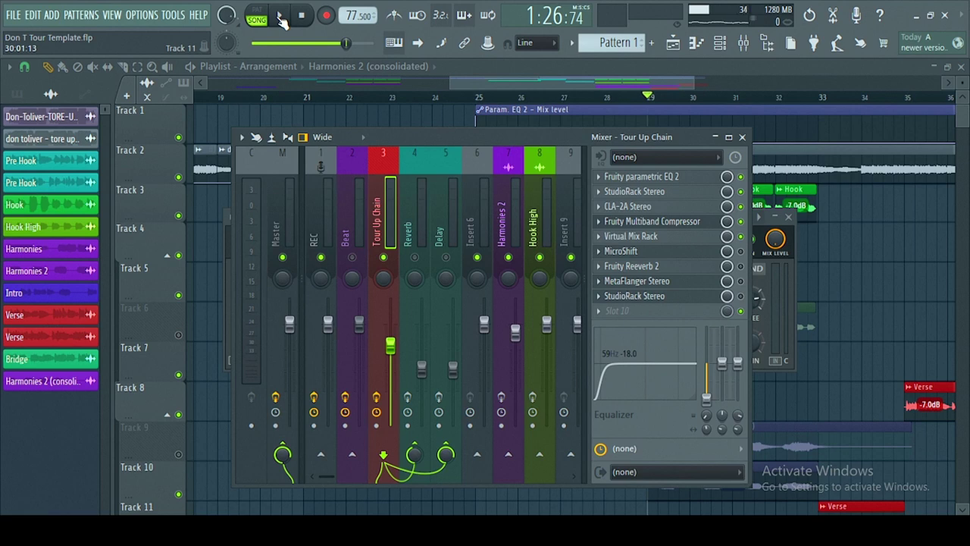
- Audition the hook with Virtual Mix Rack active, and restart playback from bar 25 at the pre-hook
left_click(281, 19)
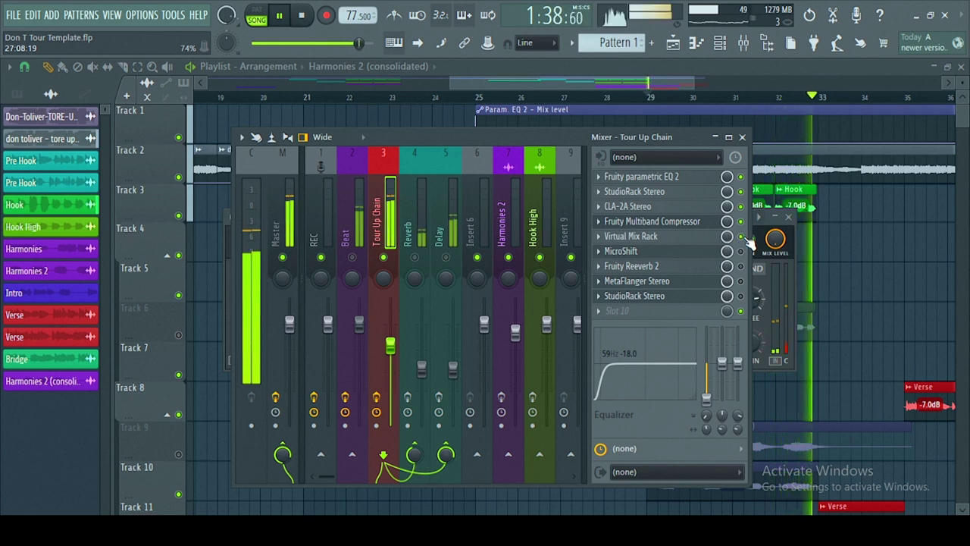
key("space")
left_click(621, 87)
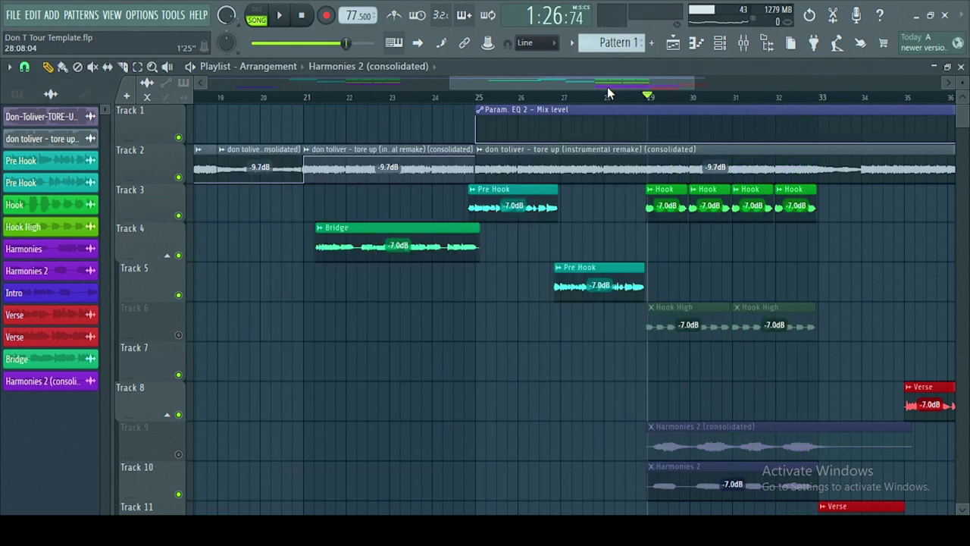
left_click(480, 109)
key("space")
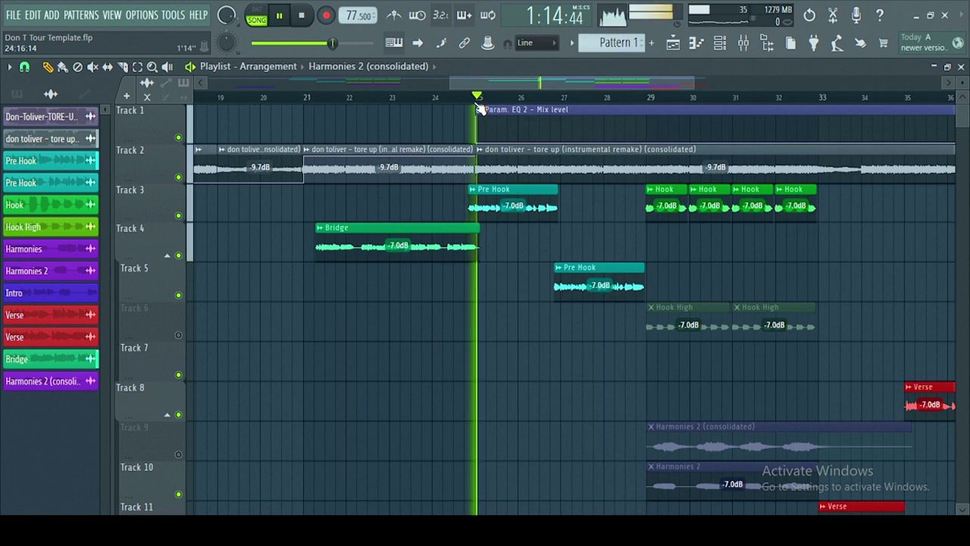
- Audition the pre-hook from bar 25 through Virtual Mix Rack with the mixer in view, and stop playback
left_click(745, 45)
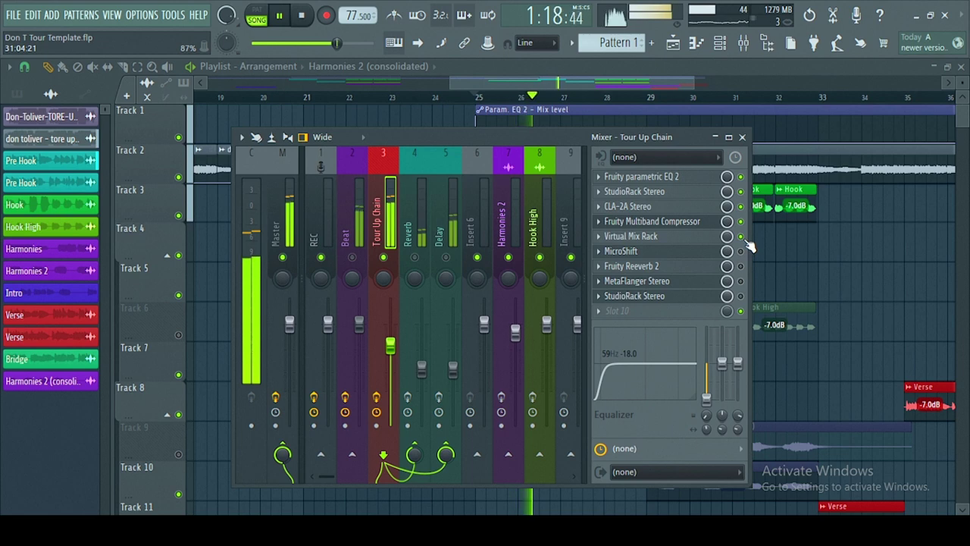
key("space")
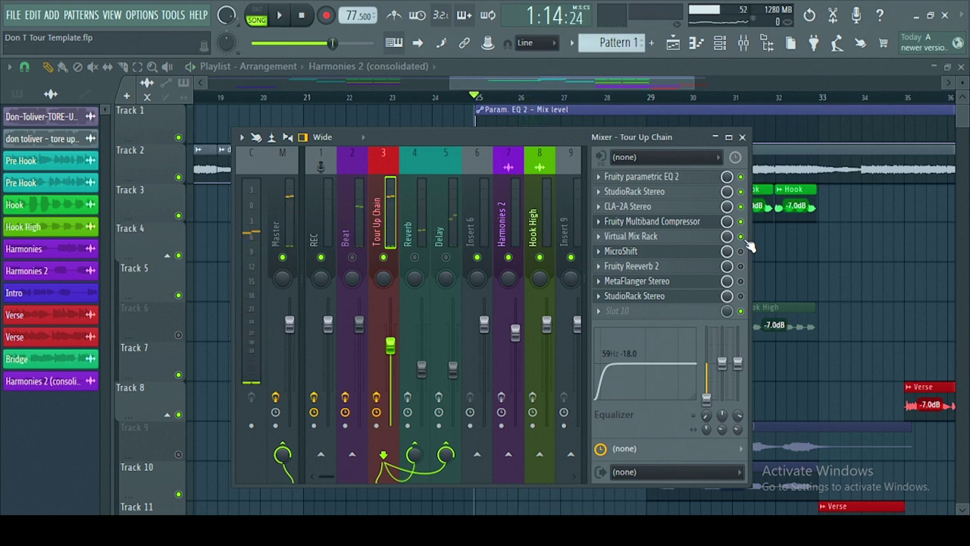
key("space")
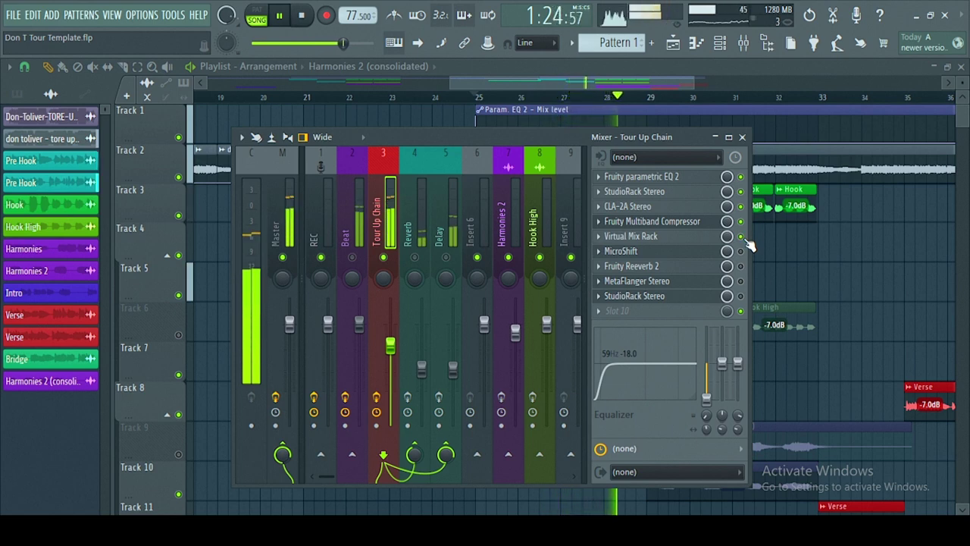
key("space")
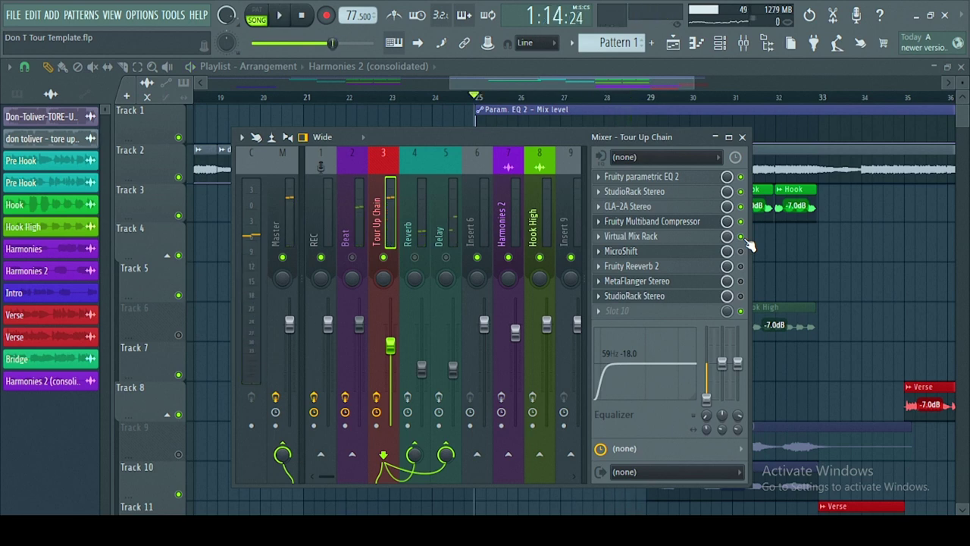
- Activate MicroShift on the Tour Up Chain and bring its controls into full view
left_click(742, 252)
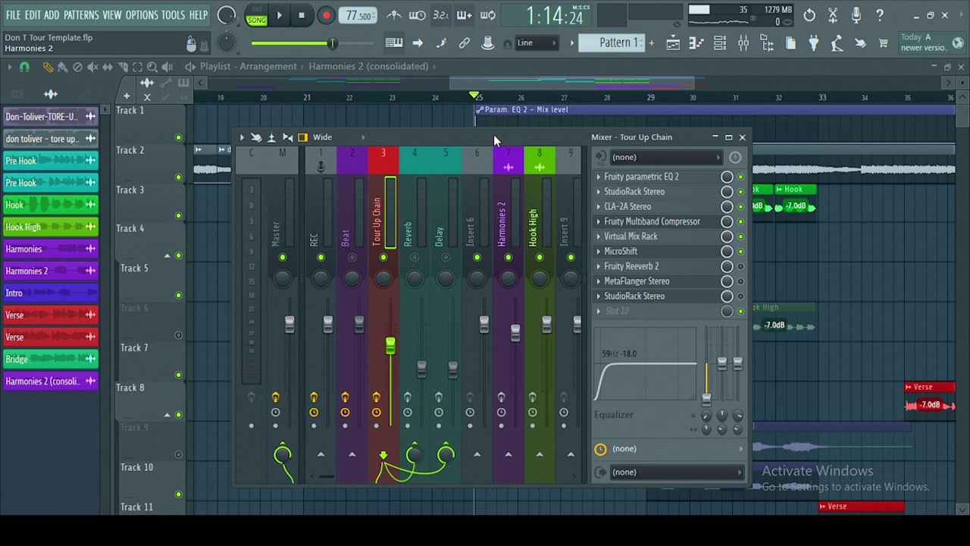
left_click_drag(494, 134, 509, 136)
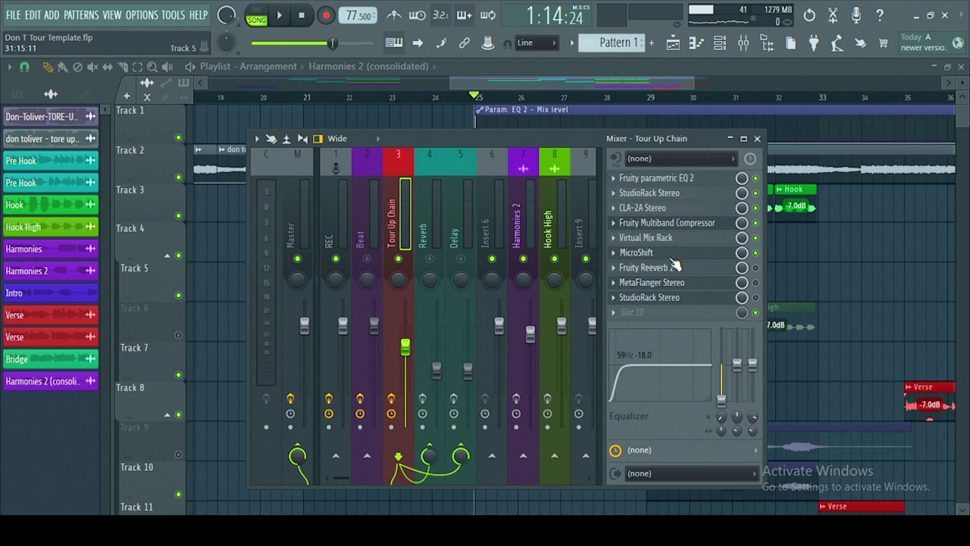
left_click(641, 254)
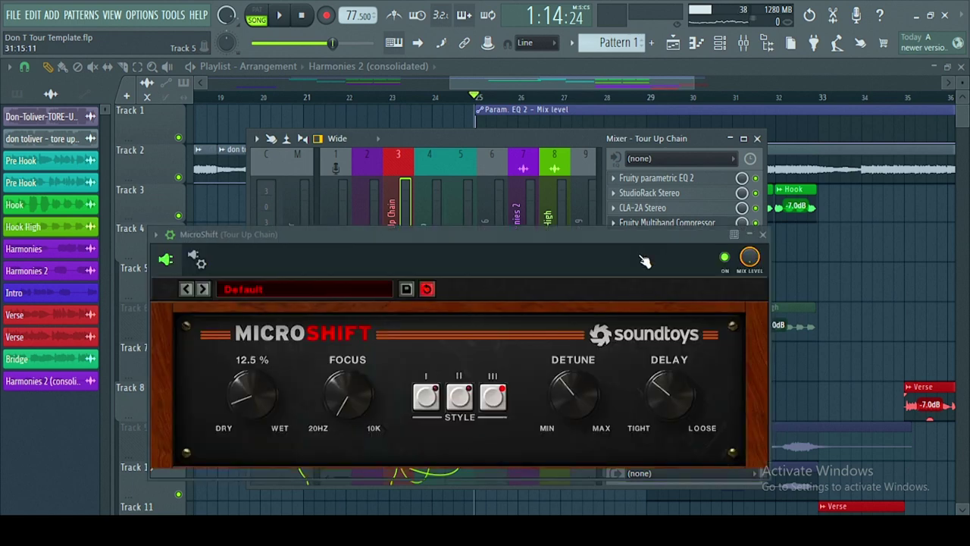
left_click_drag(670, 126, 656, 127)
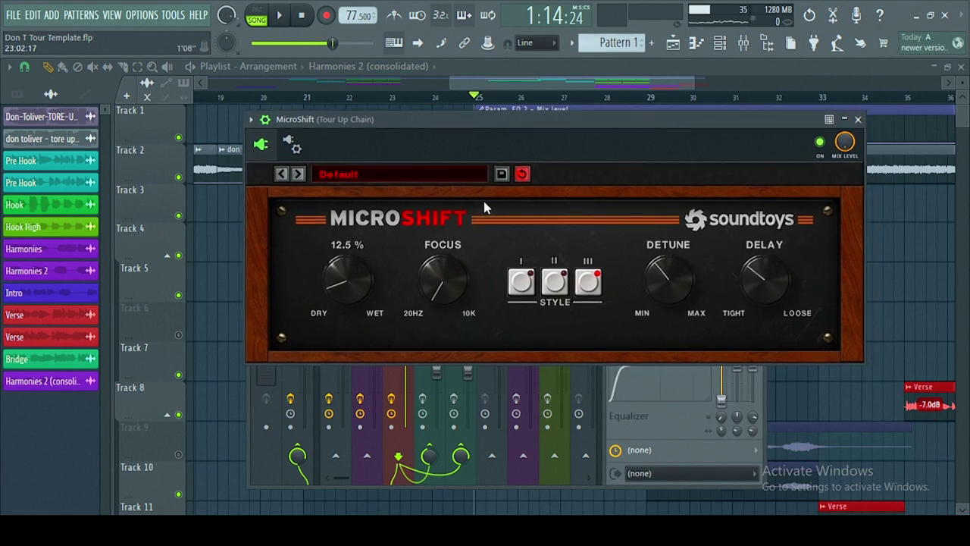
- Compare the pre-hook with MicroShift off and on during playback, and close the plugin
left_click(285, 19)
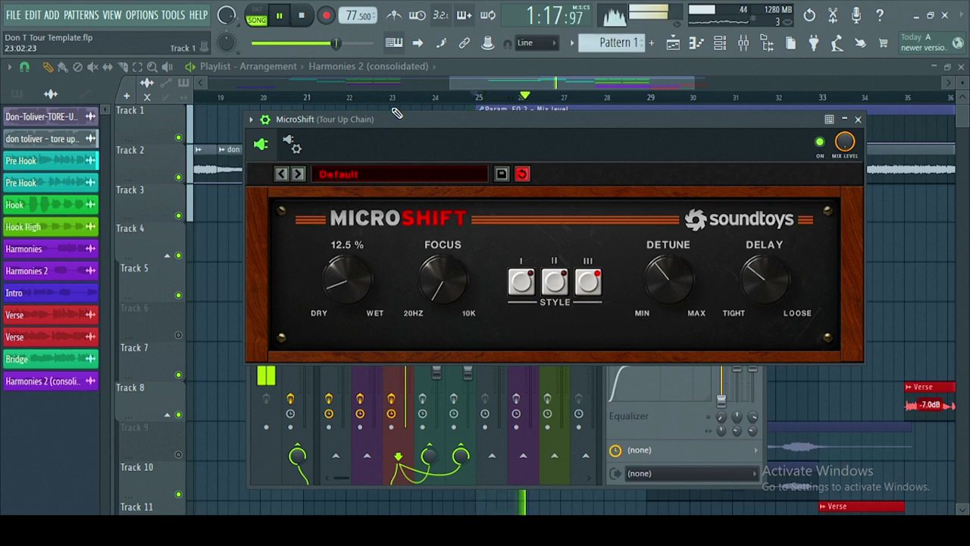
left_click(822, 145)
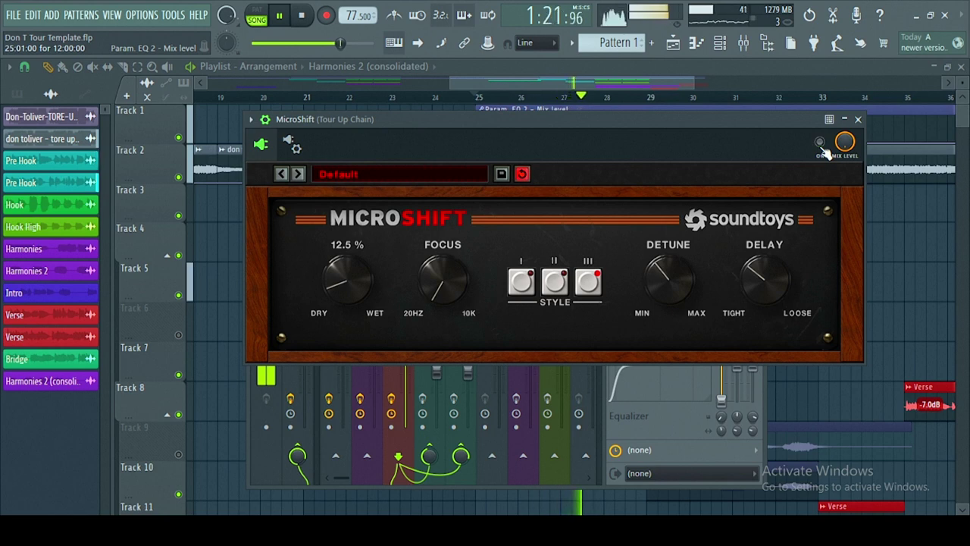
left_click(821, 143)
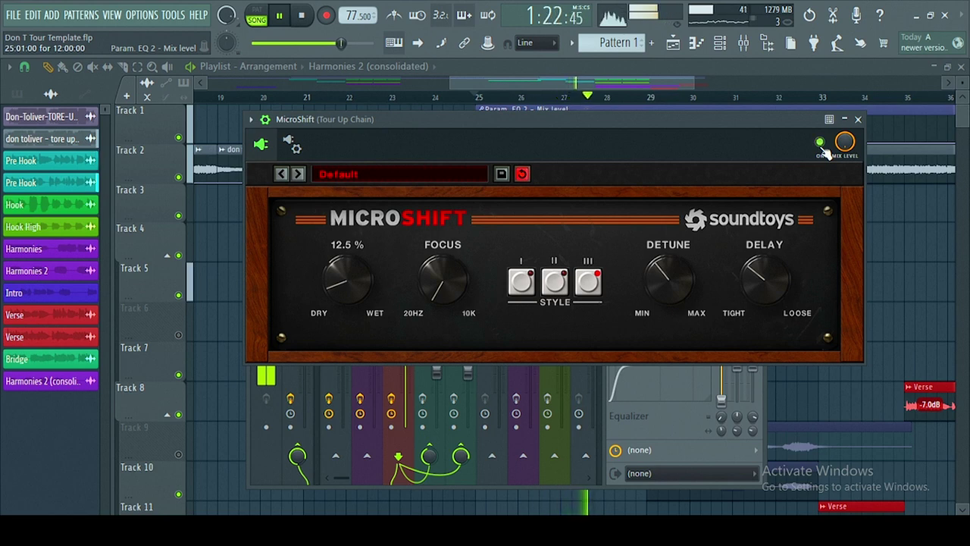
left_click(859, 119)
key("space")
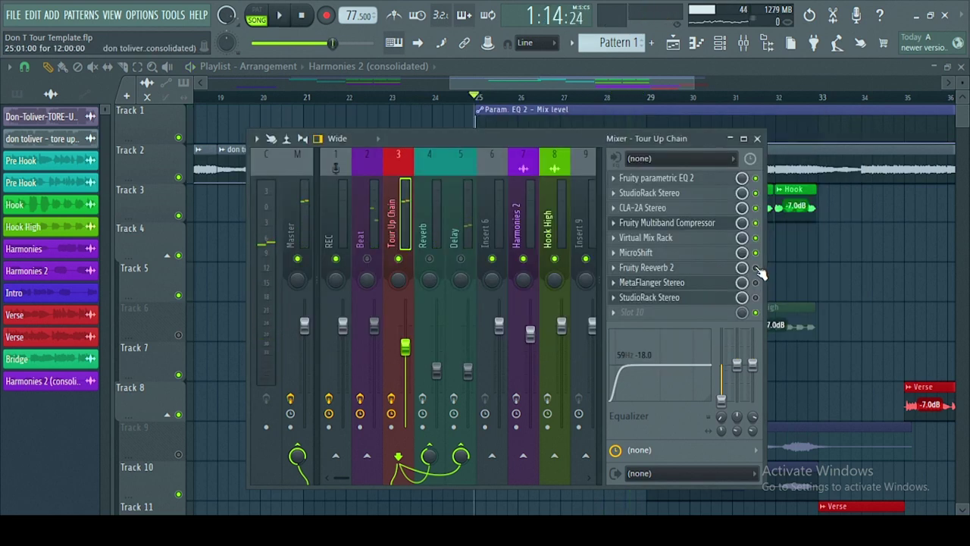
- Activate Fruity Reeverb 2 on the Tour Up Chain and compare the pre-hook with it off and on, leaving it on
left_click(699, 272)
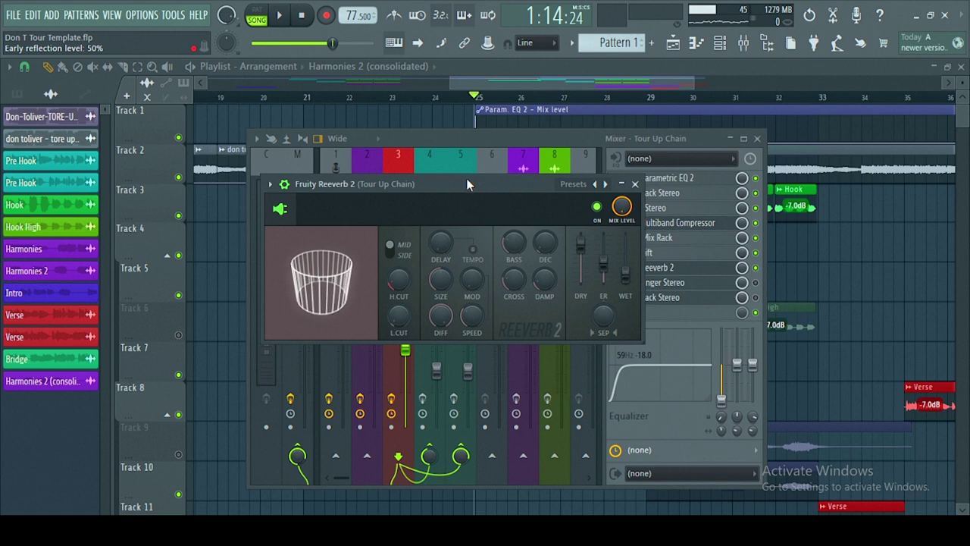
left_click_drag(466, 178, 529, 174)
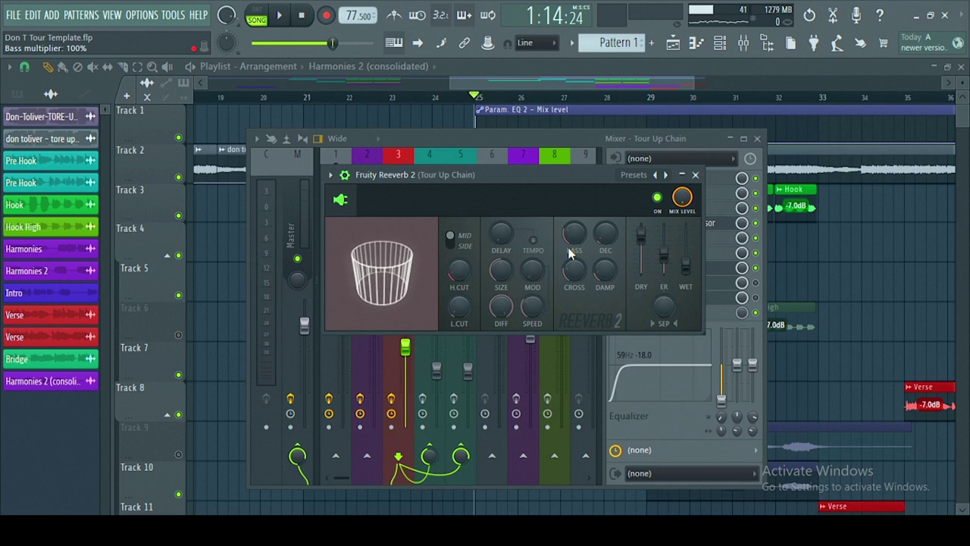
left_click(285, 16)
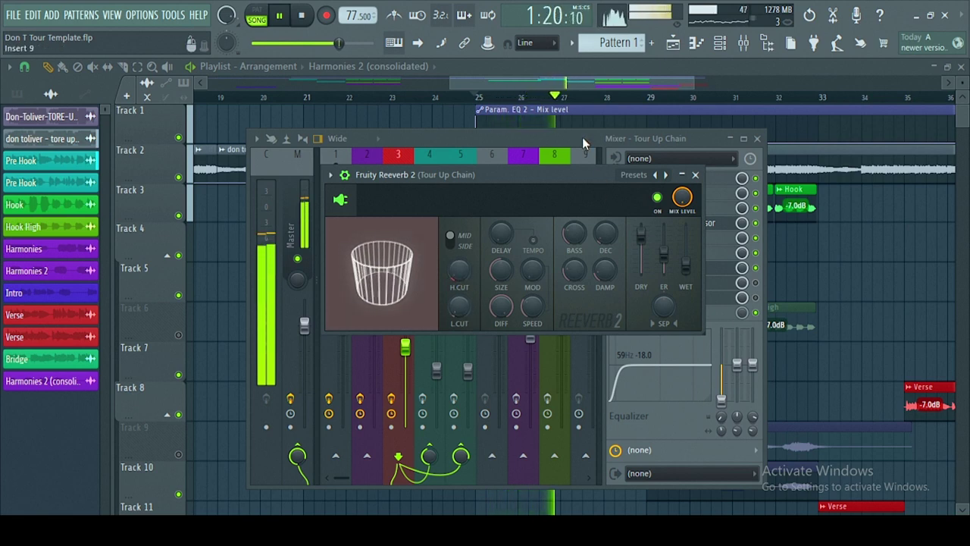
left_click(658, 199)
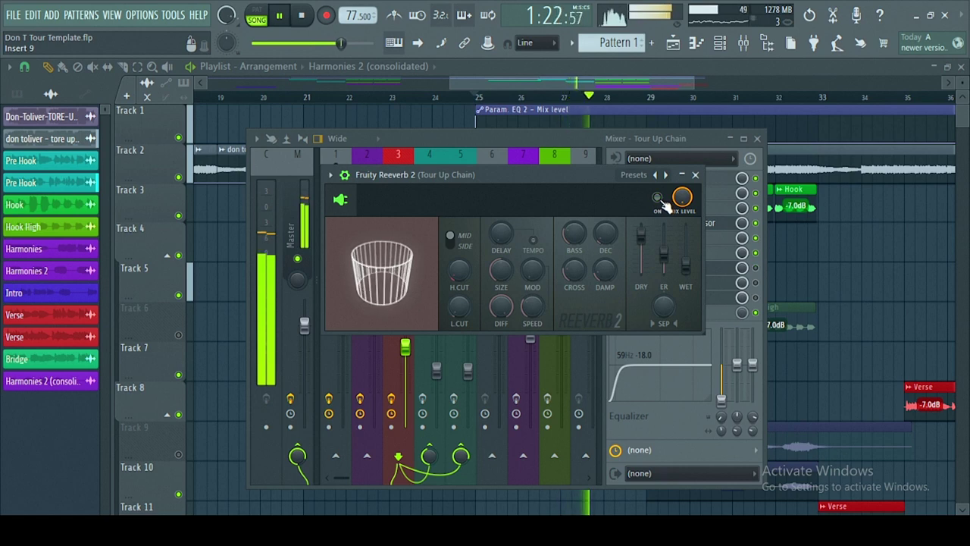
left_click(658, 198)
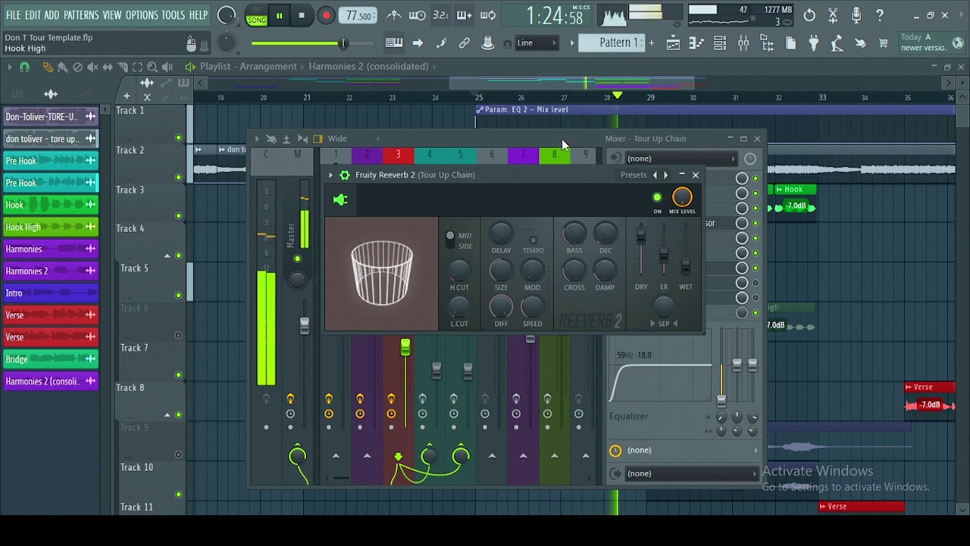
key("space")
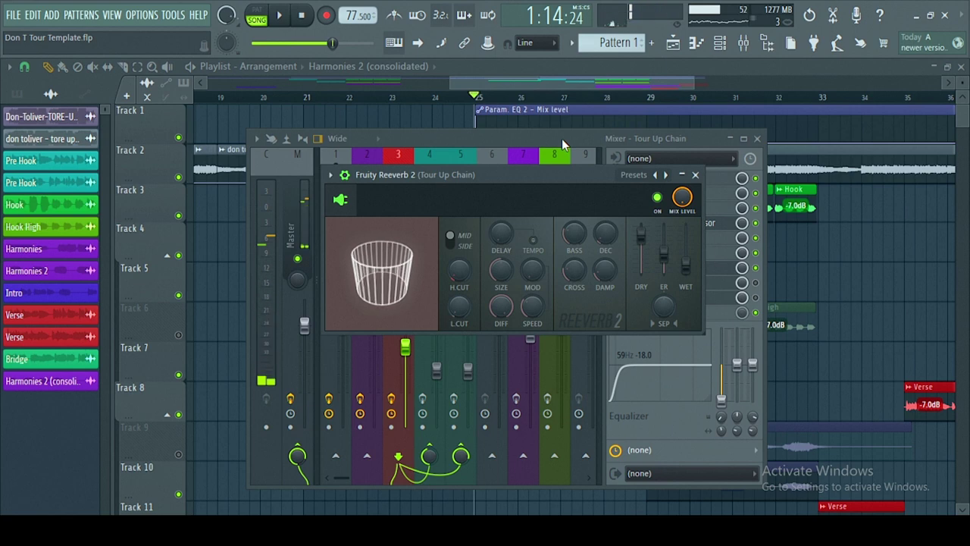
left_click(696, 176)
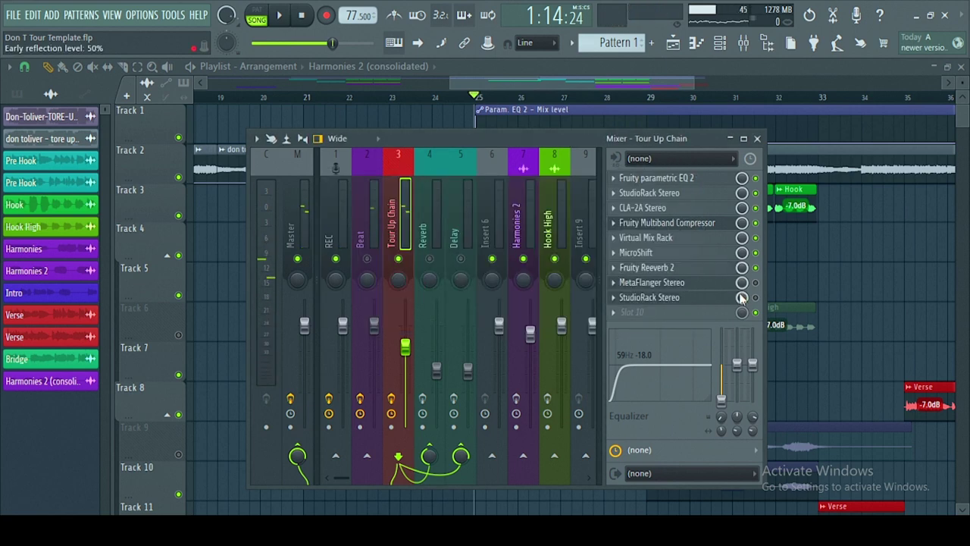
- Activate MetaFlanger Stereo on the Tour Up Chain and review its Mix setting and other controls
left_click(756, 296)
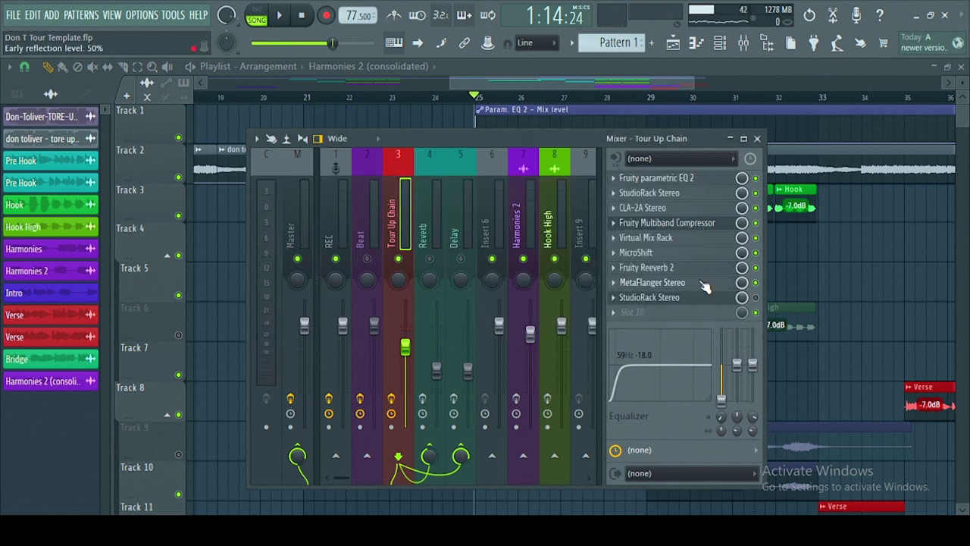
left_click(702, 283)
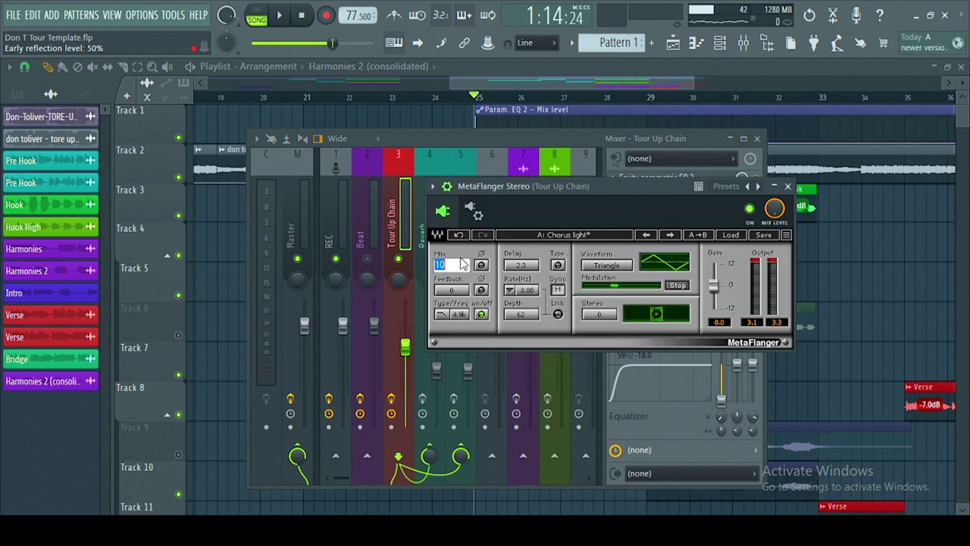
left_click(788, 186)
- Compare the pre-hook with MetaFlanger Stereo bypassed and active during playback
key("space")
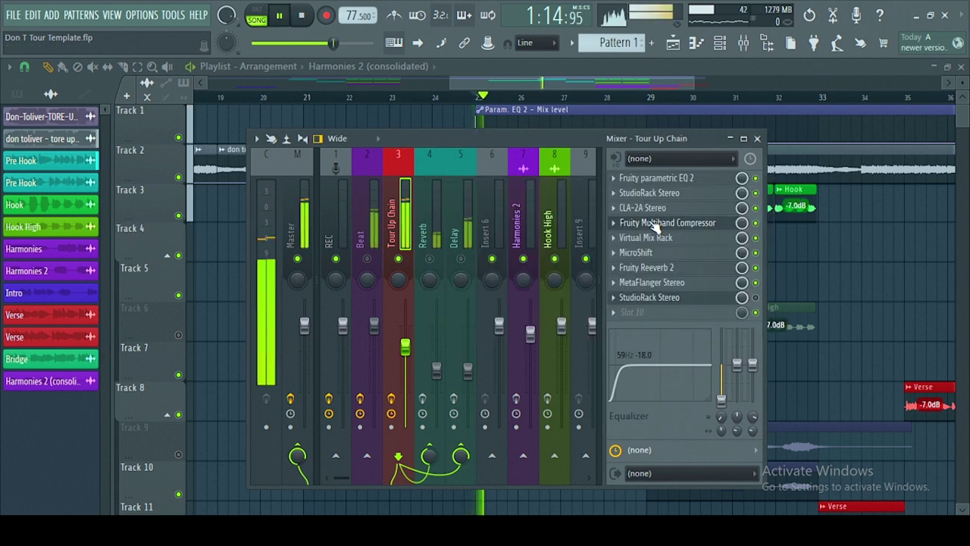
left_click(672, 282)
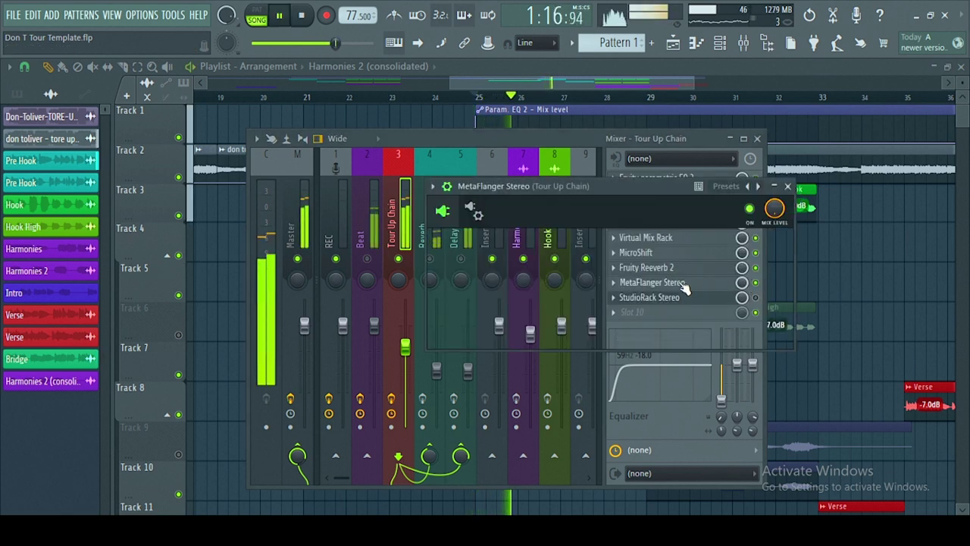
left_click(752, 212)
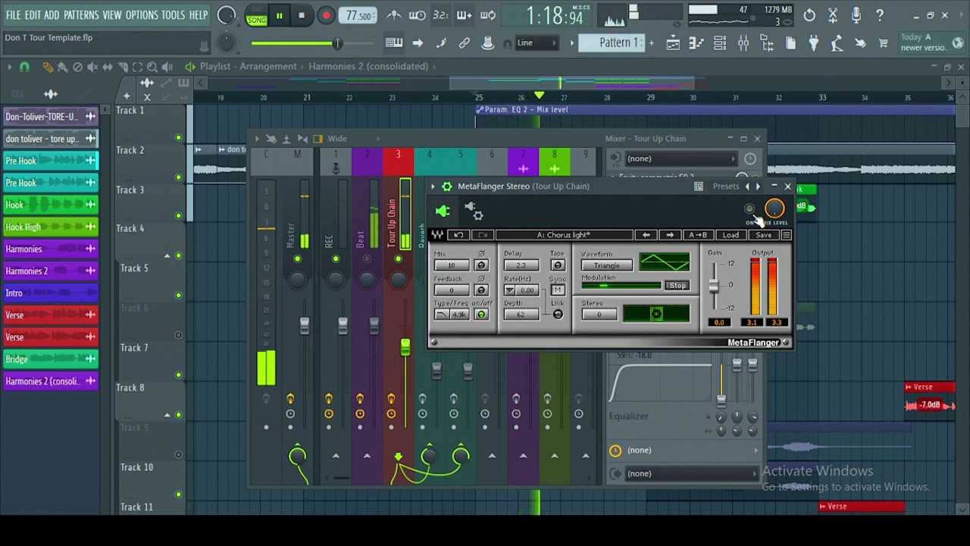
left_click(752, 212)
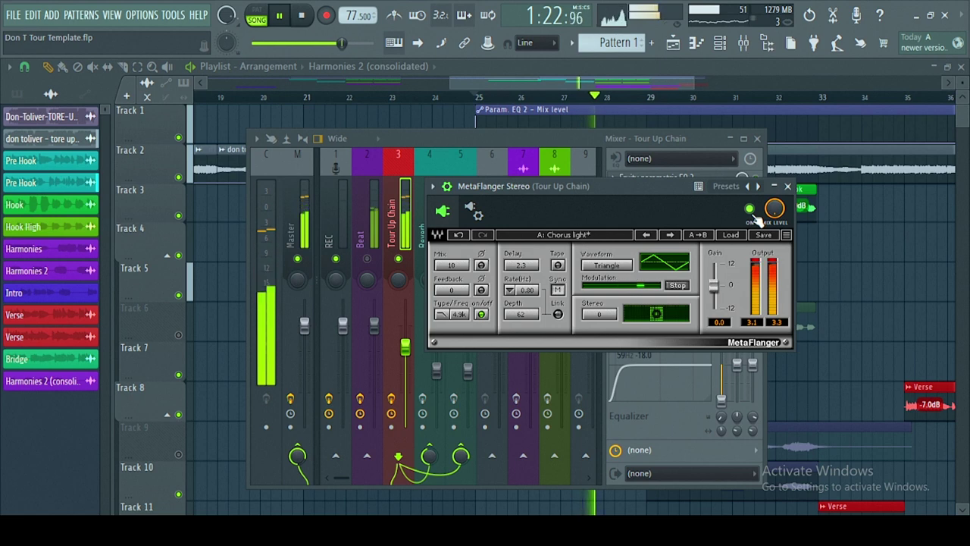
key("space")
- Open the last StudioRack Stereo on the Tour Up Chain and review its NLS Channel and dbx-160 modules, including the dbx-160 preset list
left_click(561, 137)
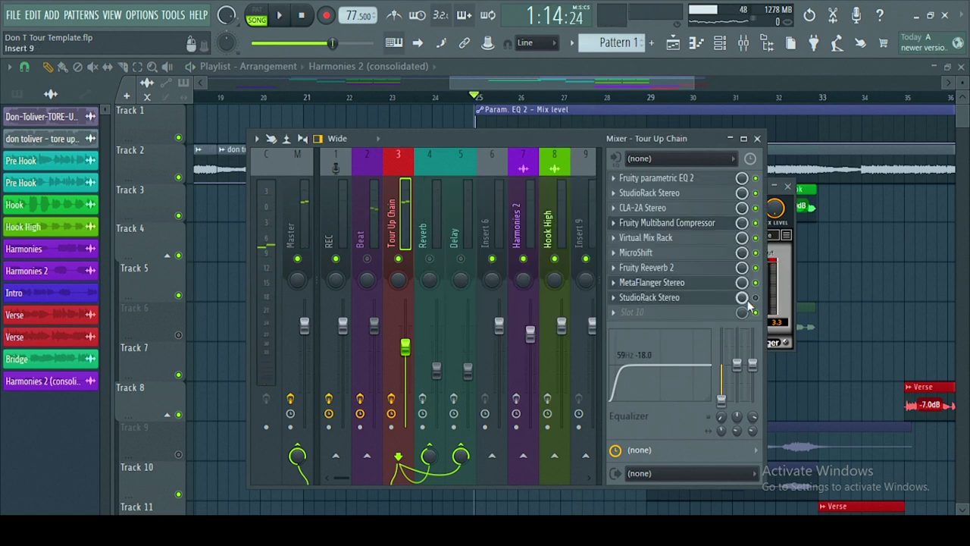
left_click(671, 298)
left_click(344, 256)
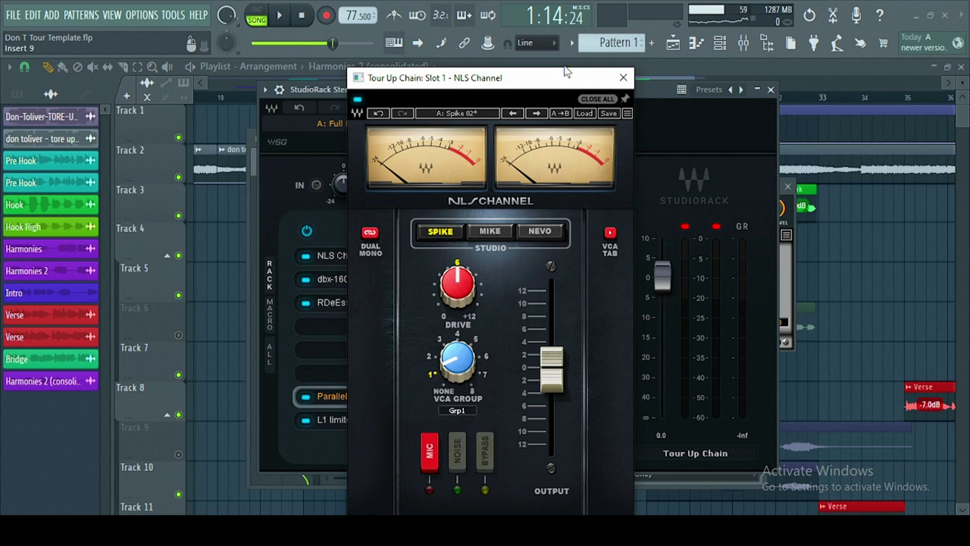
left_click(623, 77)
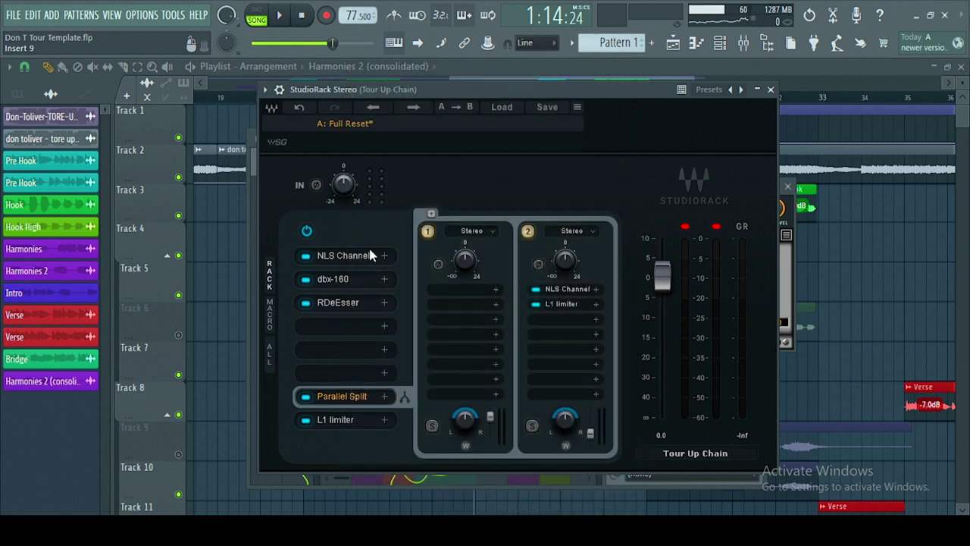
left_click(342, 279)
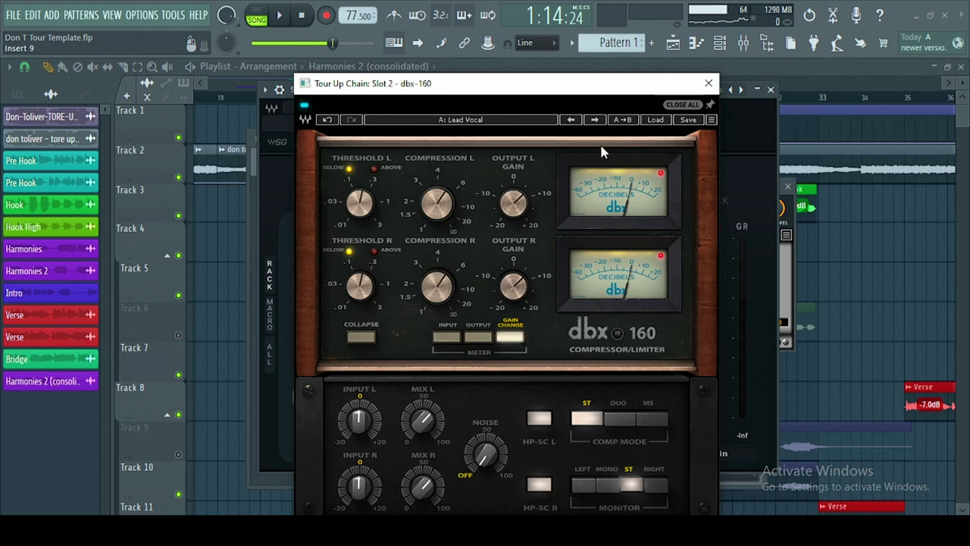
left_click(661, 124)
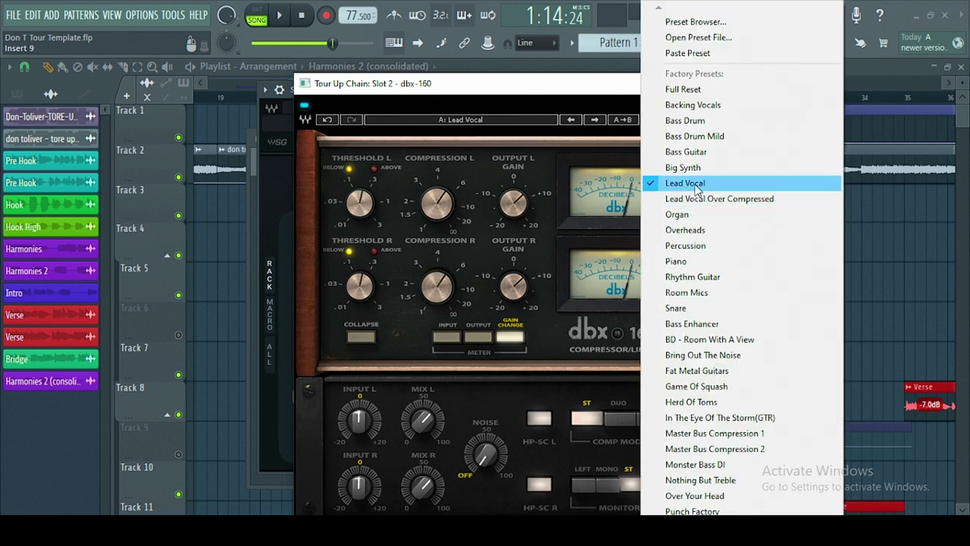
left_click(496, 90)
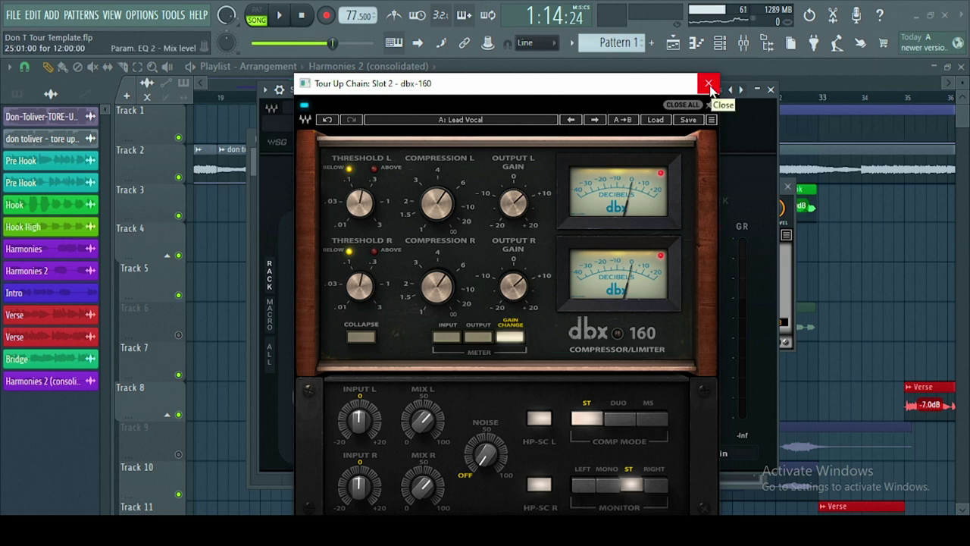
left_click(708, 84)
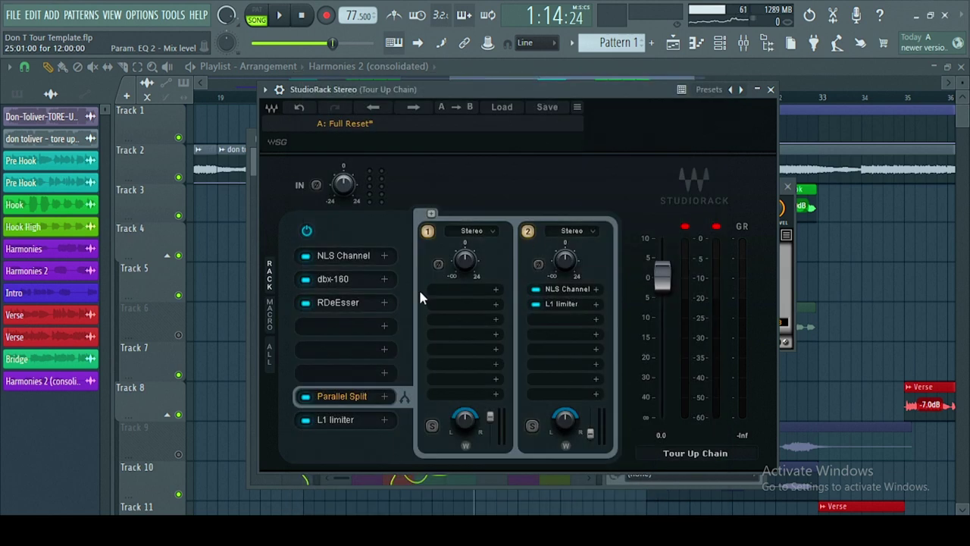
- Open the rack's RDeEsser, audition its sidechain monitor signal during playback, and set the monitor back to audio
left_click(334, 309)
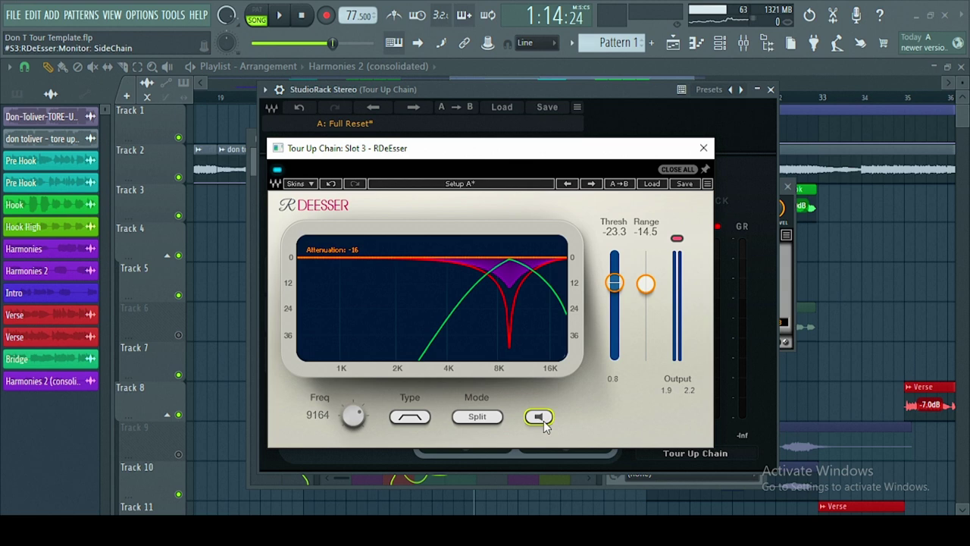
key("space")
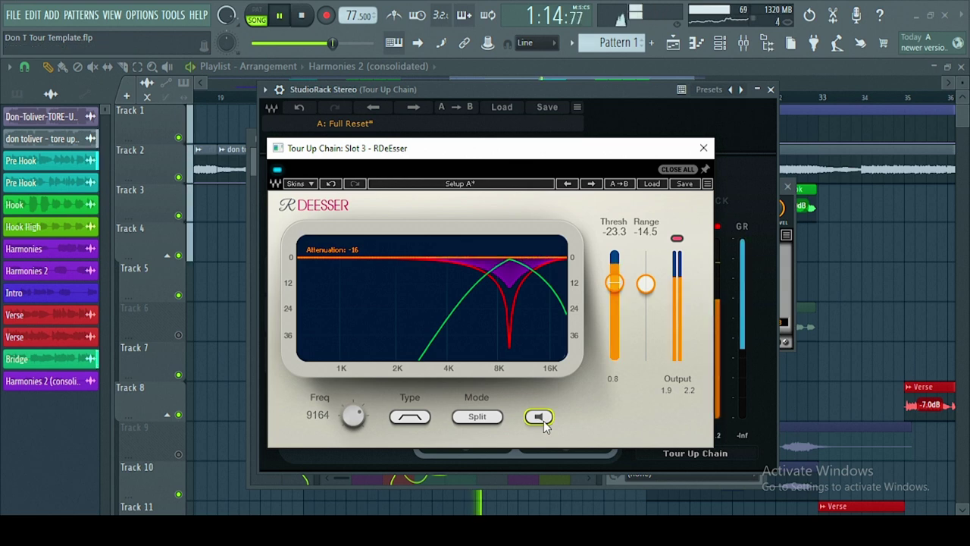
key("space")
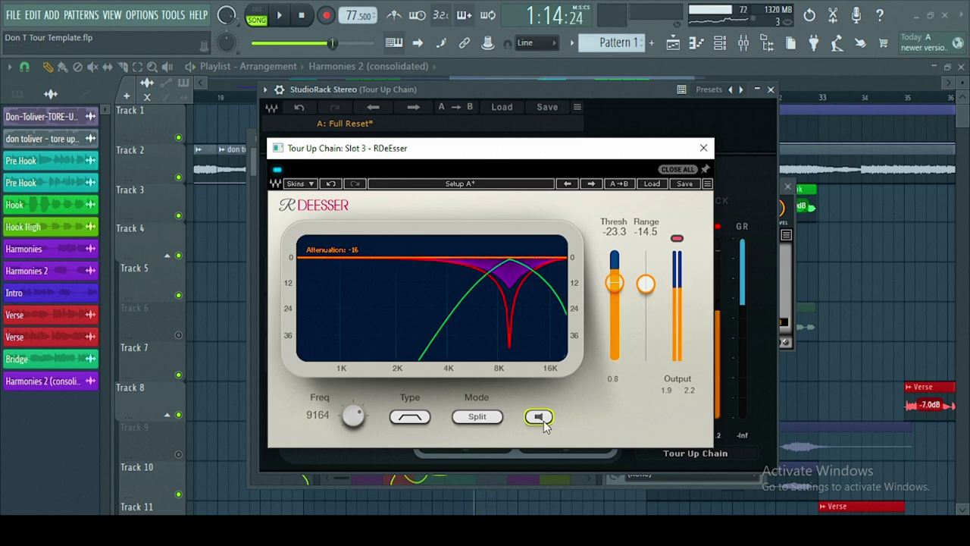
left_click(539, 418)
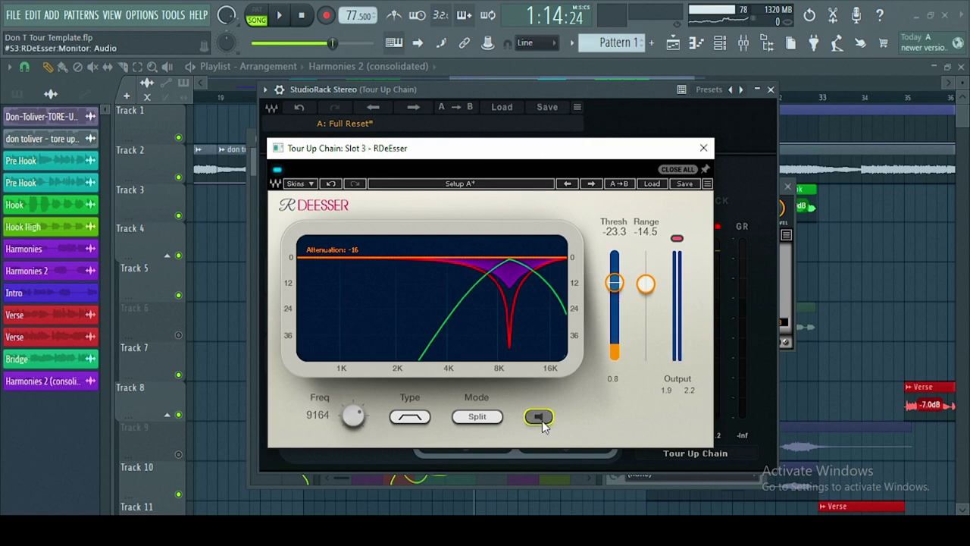
- Set the RDeEsser threshold to -34.0 dB while auditioning the vocals, and close the module
key("space")
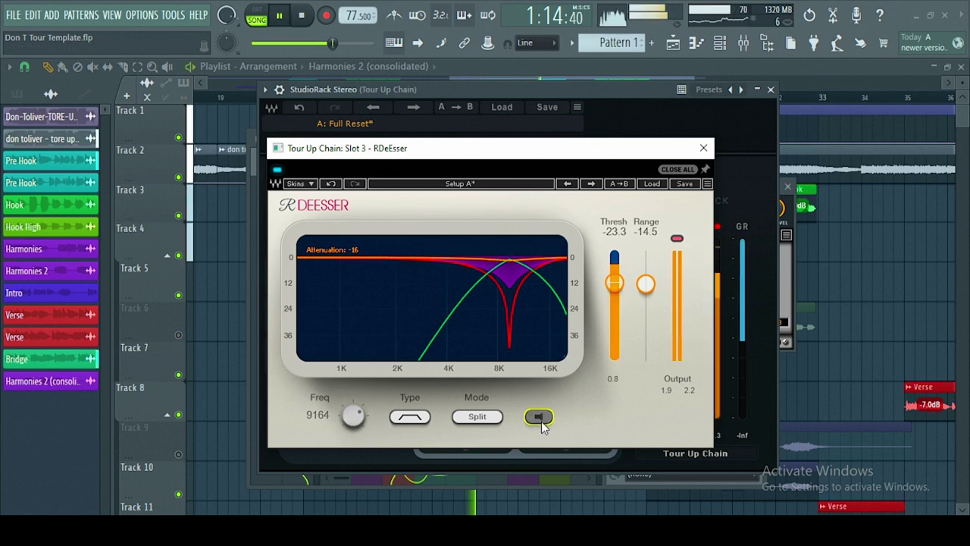
mouse_move(614, 283)
left_mouse_down()
mouse_move(615, 361)
mouse_move(614, 296)
left_mouse_up()
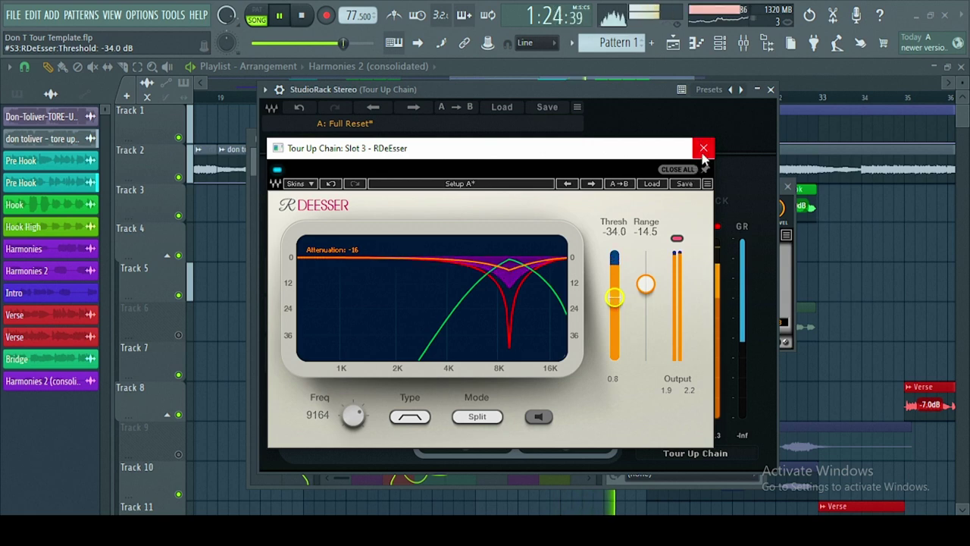
left_click(703, 148)
key("space")
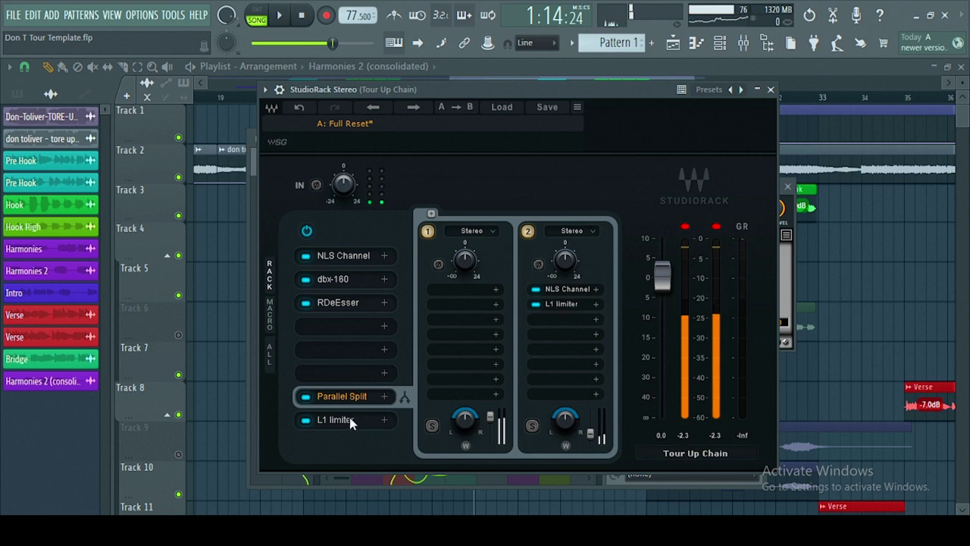
- Review the Drive setting of the NLS Channel and the threshold of the L1 limiter in rack 2 of the Parallel Split
left_click(565, 289)
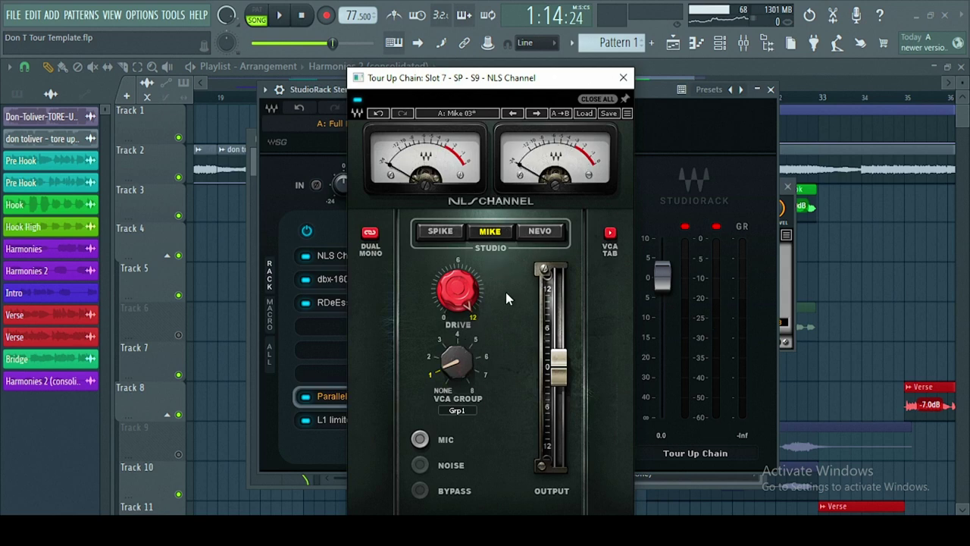
left_click(457, 303)
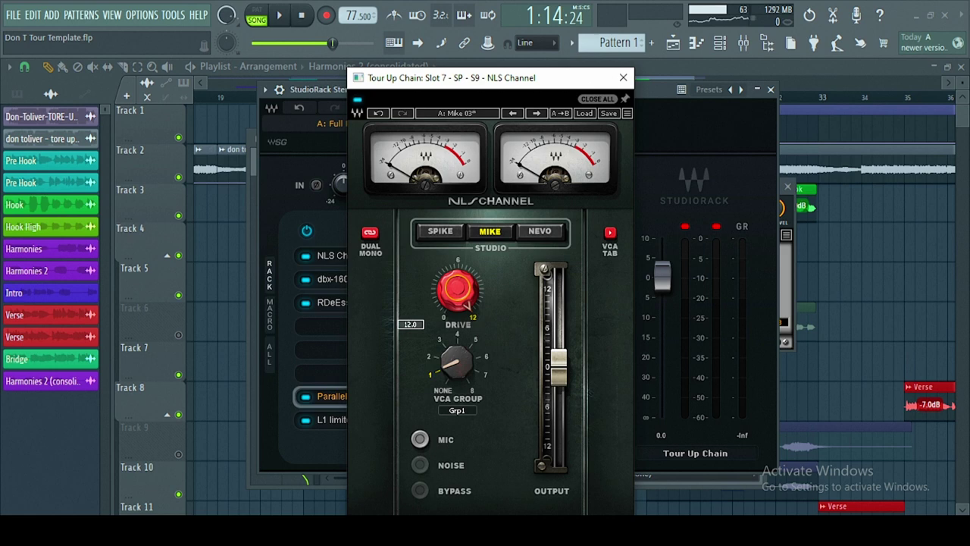
left_click(601, 99)
left_click(564, 303)
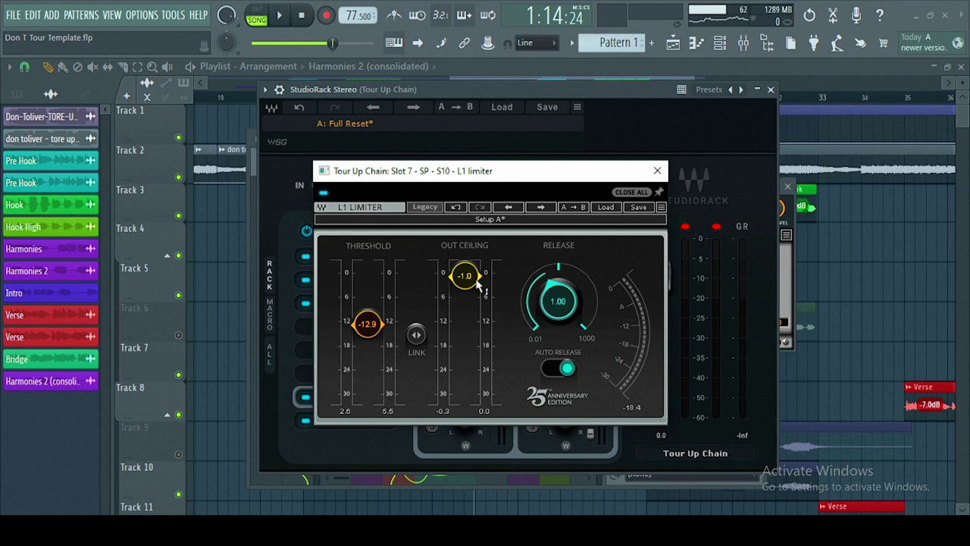
left_click(371, 326)
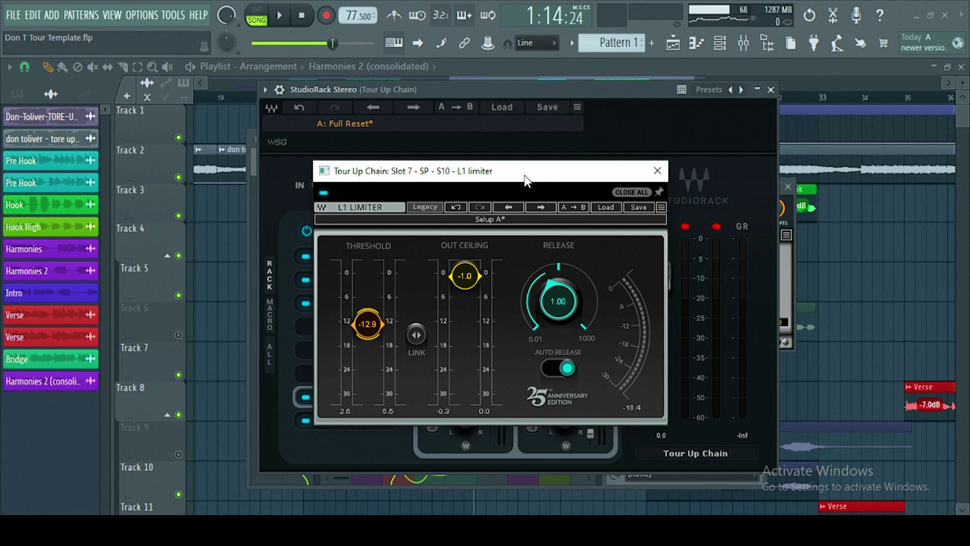
left_click(585, 90)
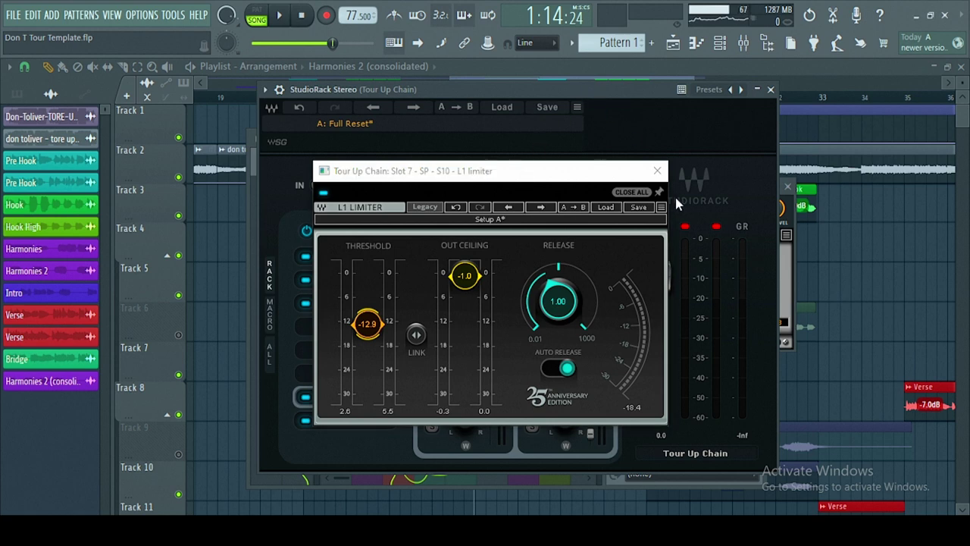
left_click(656, 170)
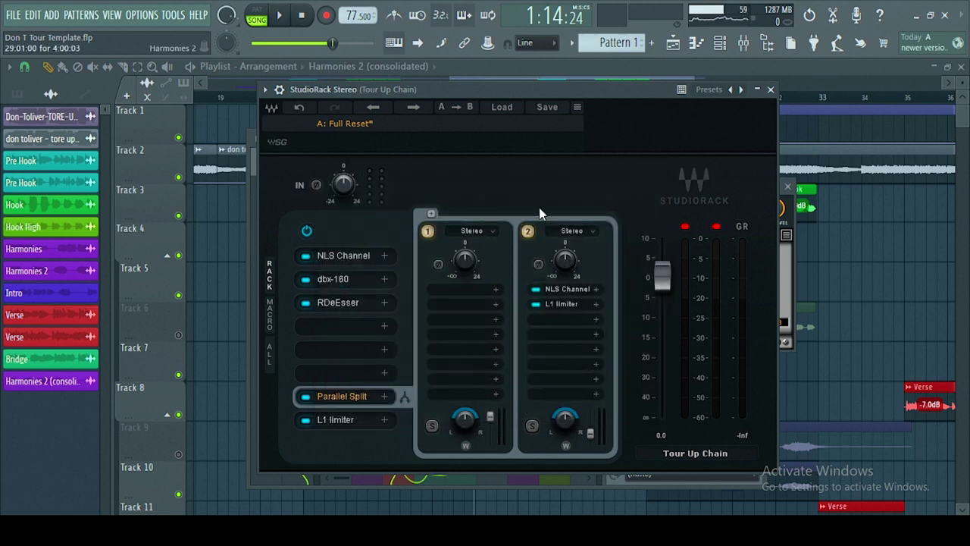
- Compare the pre-hook with rack 2 of the Parallel Split bypassed and active, leaving it on
left_click(528, 232)
key("space")
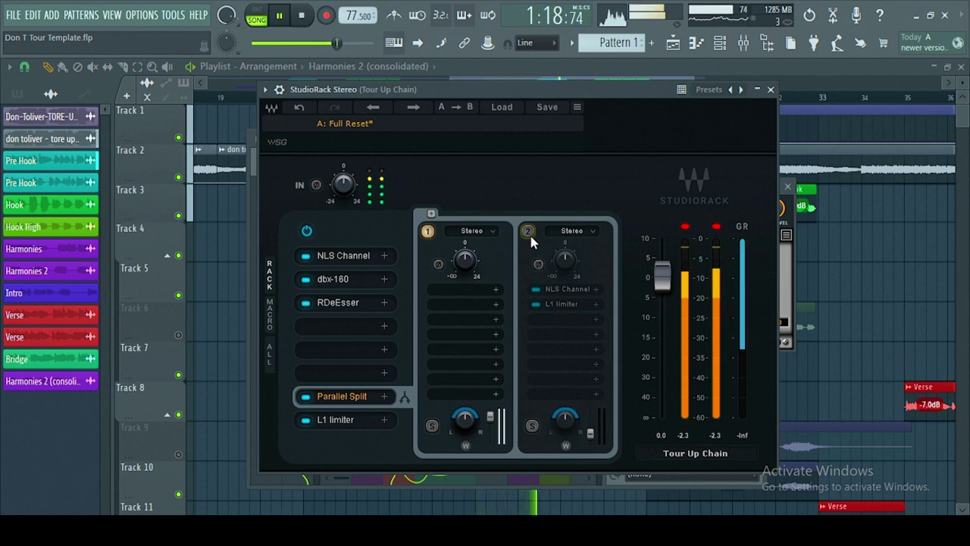
key("space")
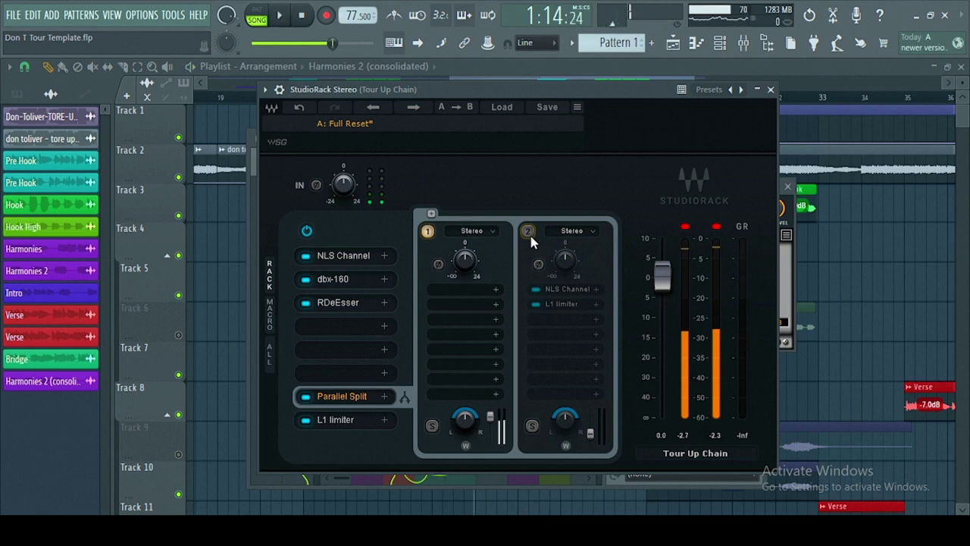
left_click(530, 236)
key("space")
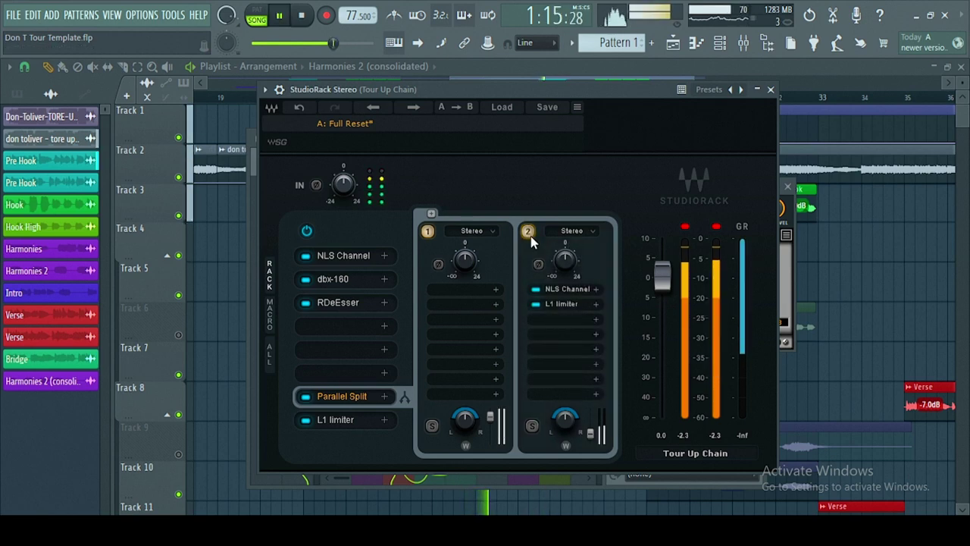
- Raise the output of rack 2 in the Parallel Split to -23.1 dB during playback
left_click(591, 433)
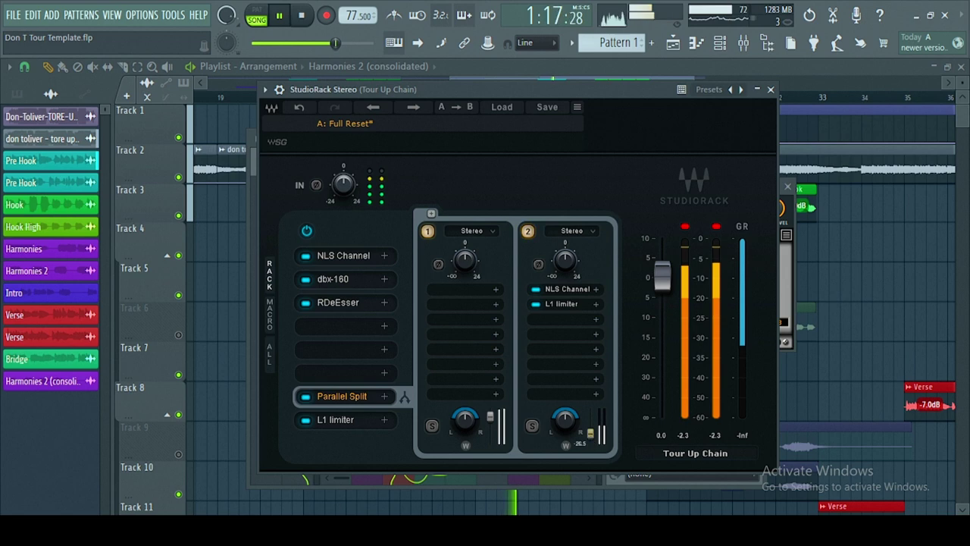
mouse_move(591, 432)
left_mouse_down()
mouse_move(591, 420)
mouse_move(590, 431)
left_mouse_up()
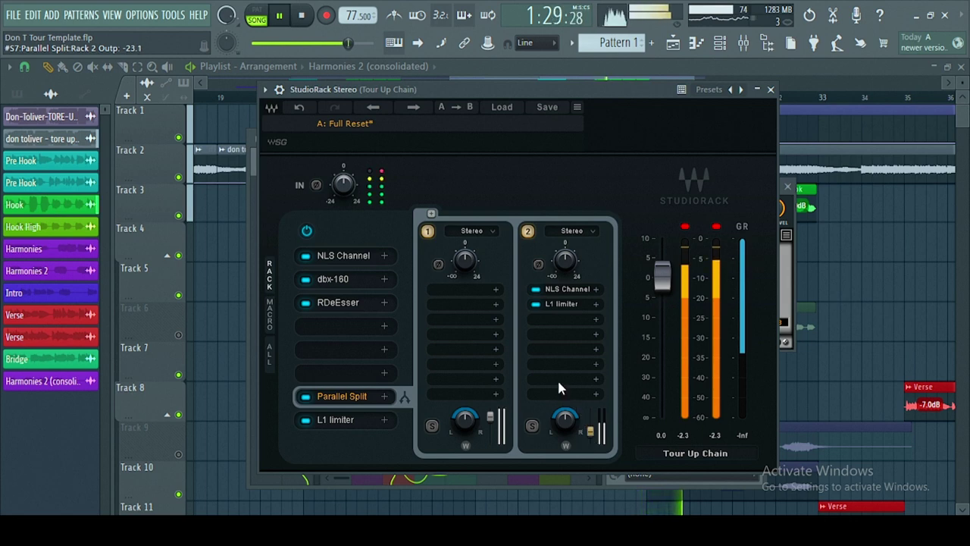
key("space")
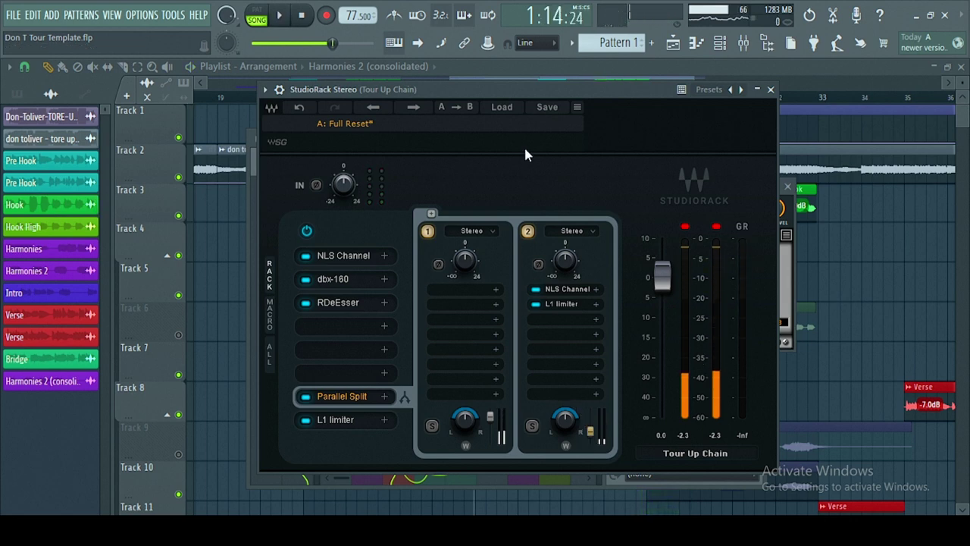
- Review the final L1 limiter in slot 8 during playback, and close it and the StudioRack
left_click(334, 420)
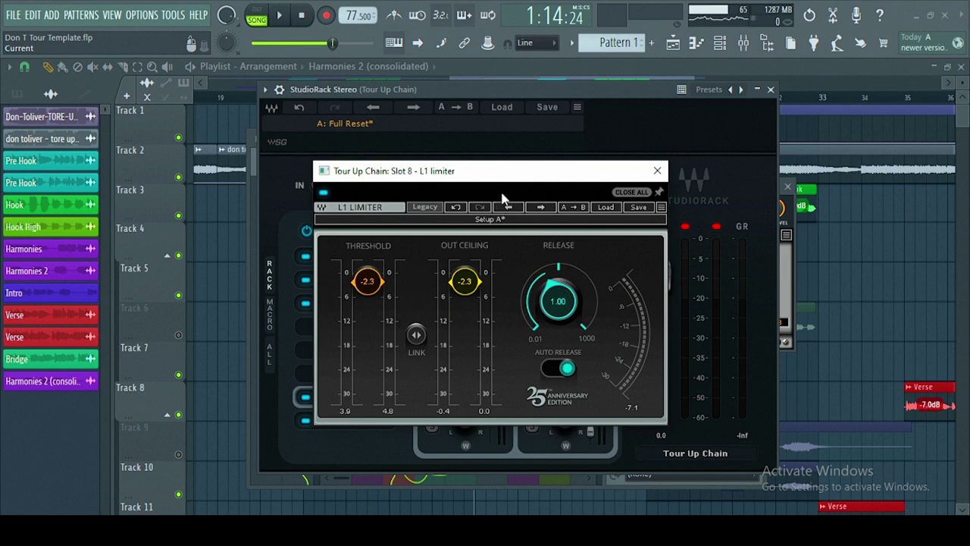
left_click_drag(499, 179, 485, 177)
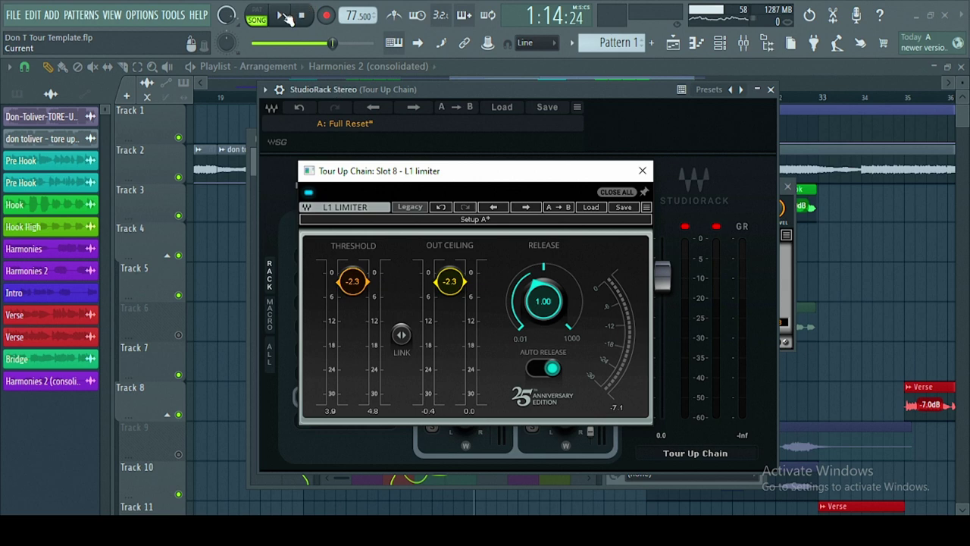
left_click(283, 16)
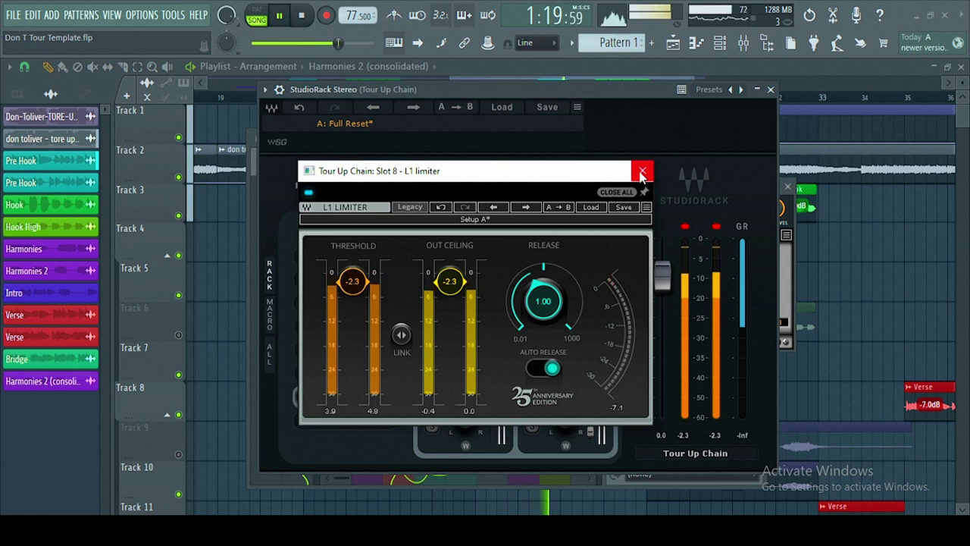
left_click(641, 172)
key("space")
left_click(771, 90)
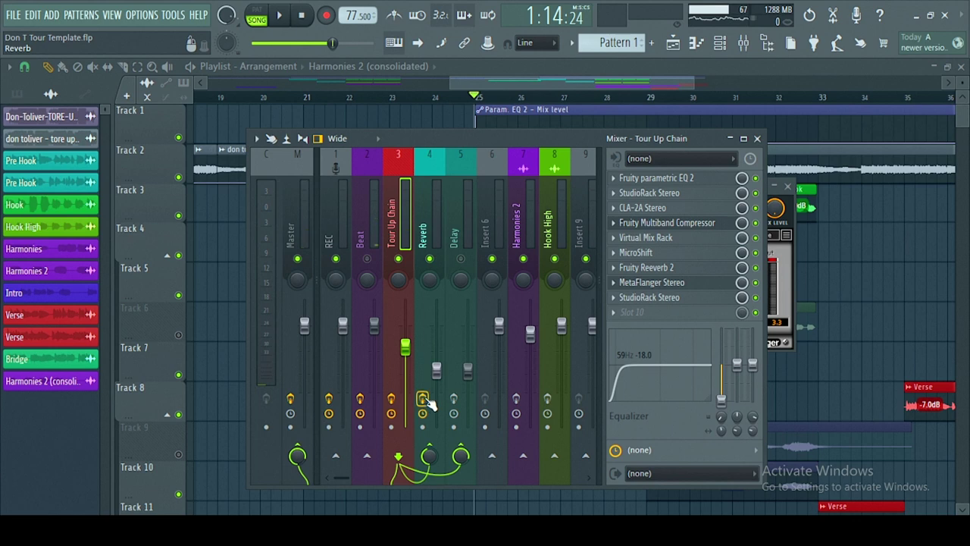
- Open the Reverb track's ValhallaPlate and Saturation Knob effects and review their settings
left_click(426, 228)
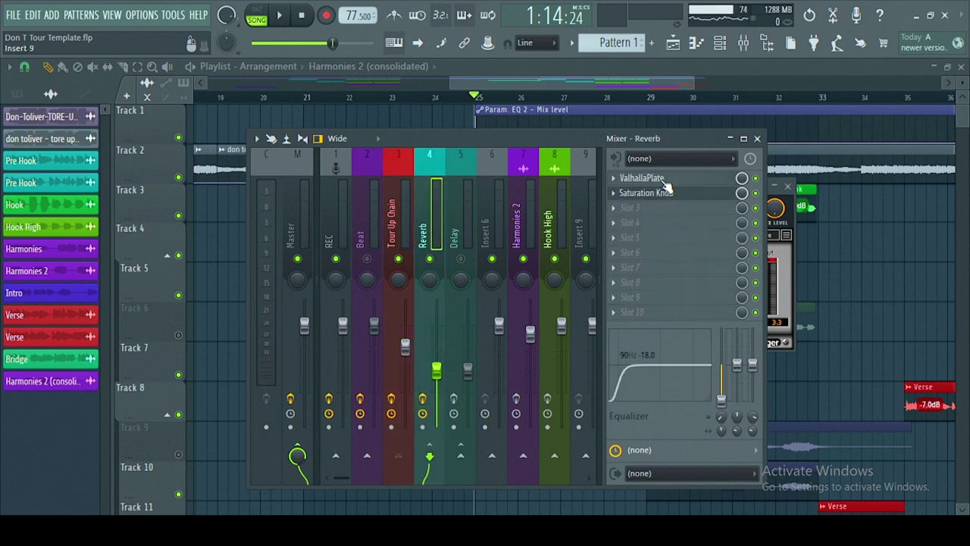
left_click(665, 182)
left_click_drag(464, 68, 473, 96)
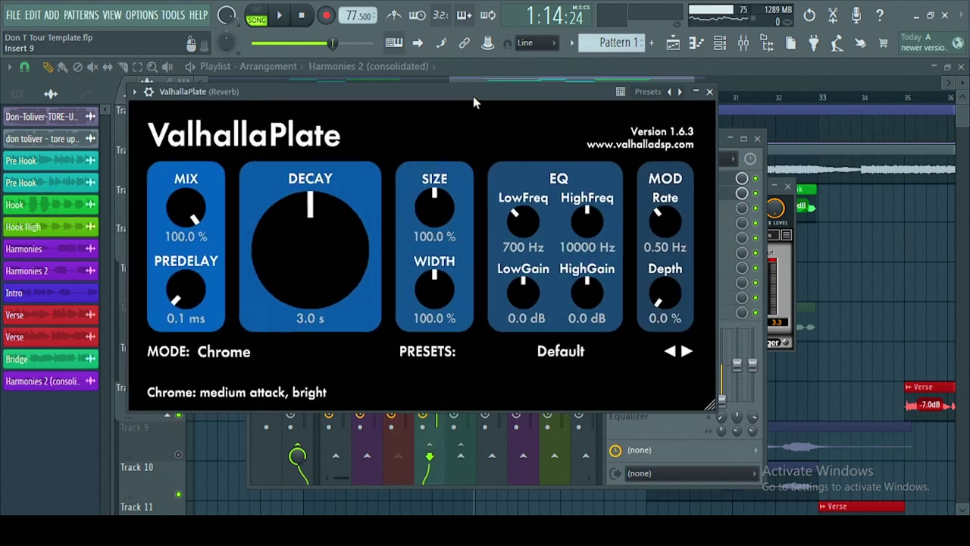
left_click(709, 91)
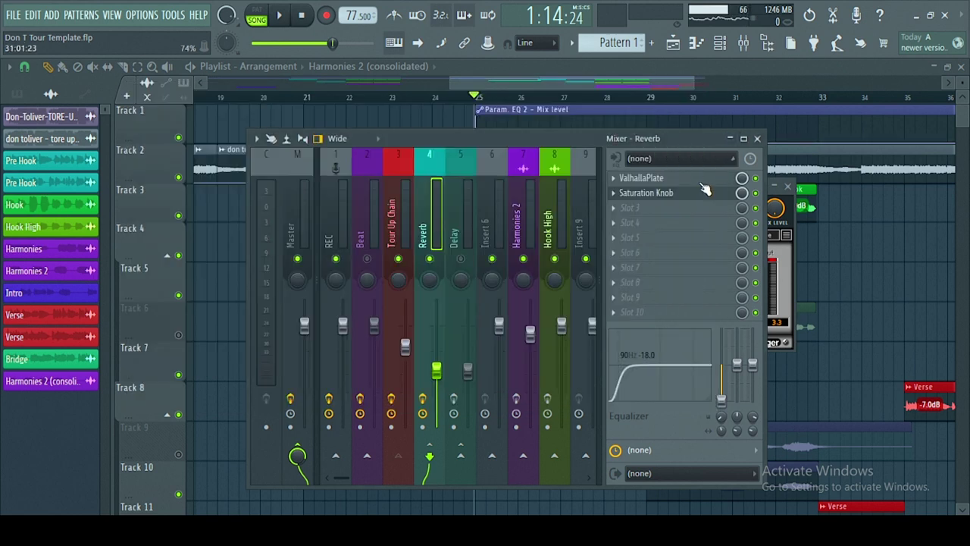
left_click(663, 196)
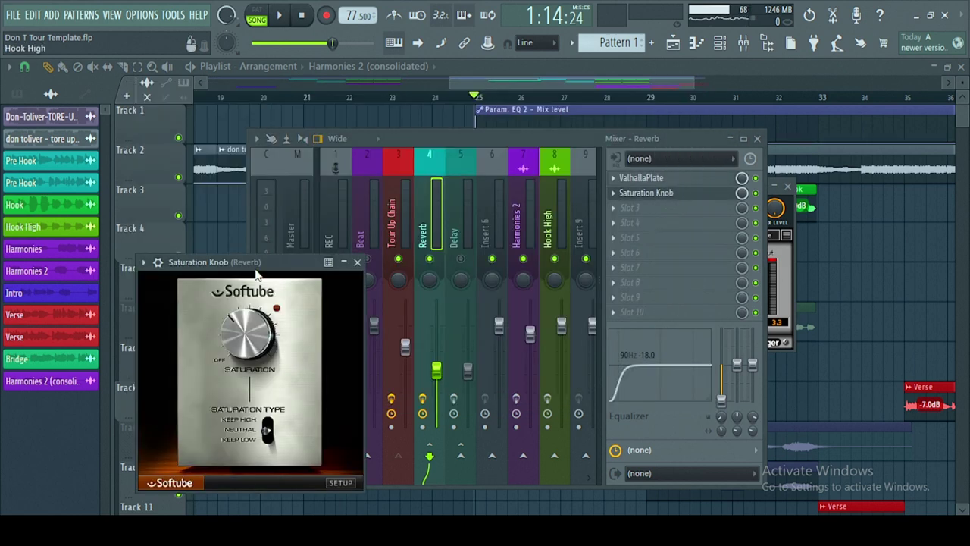
left_click_drag(277, 269, 427, 244)
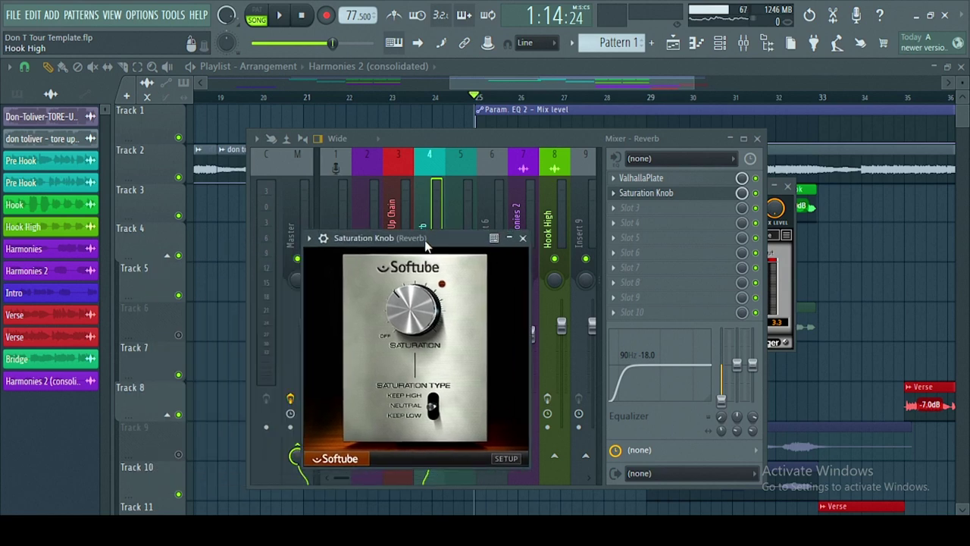
left_click(579, 139)
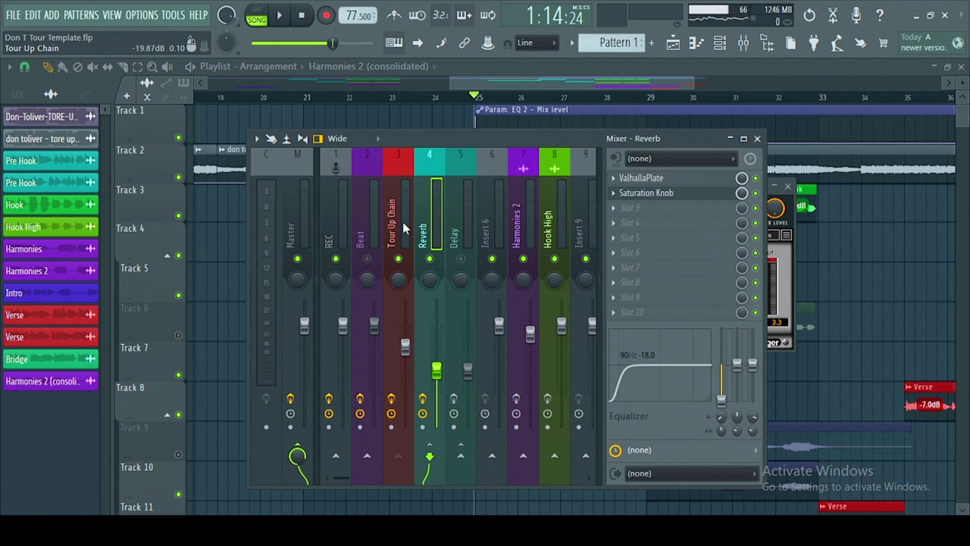
- Start playback and disable the effects on the REC mixer track
key("space")
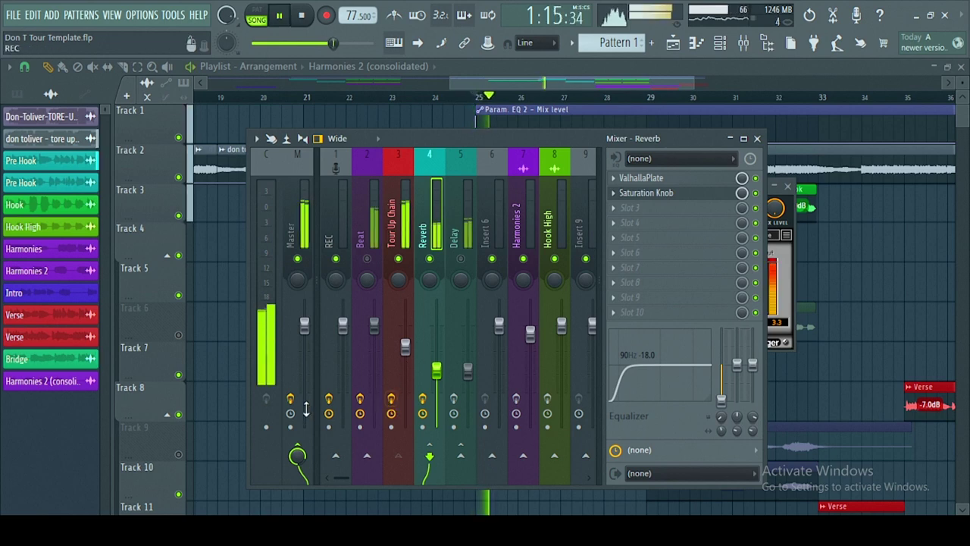
left_click(328, 400)
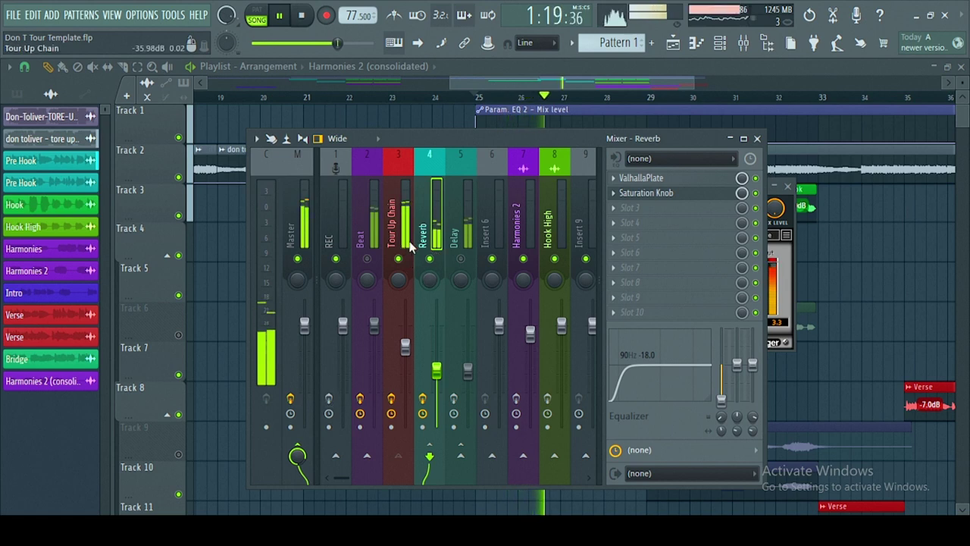
- Compare the playback with the Reverb track muted and unmuted, and unmute the Beat track to hear the vocals with it
left_click(429, 260)
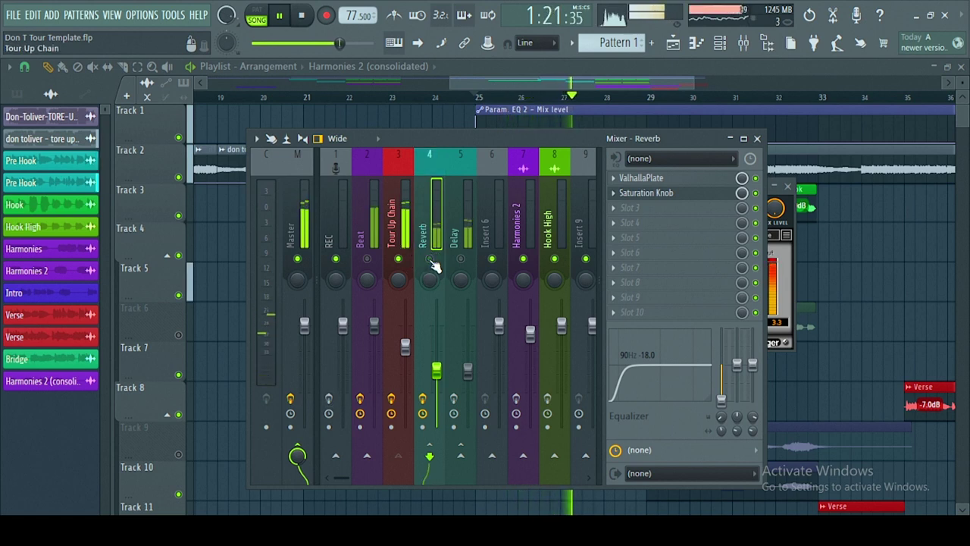
left_click(429, 259)
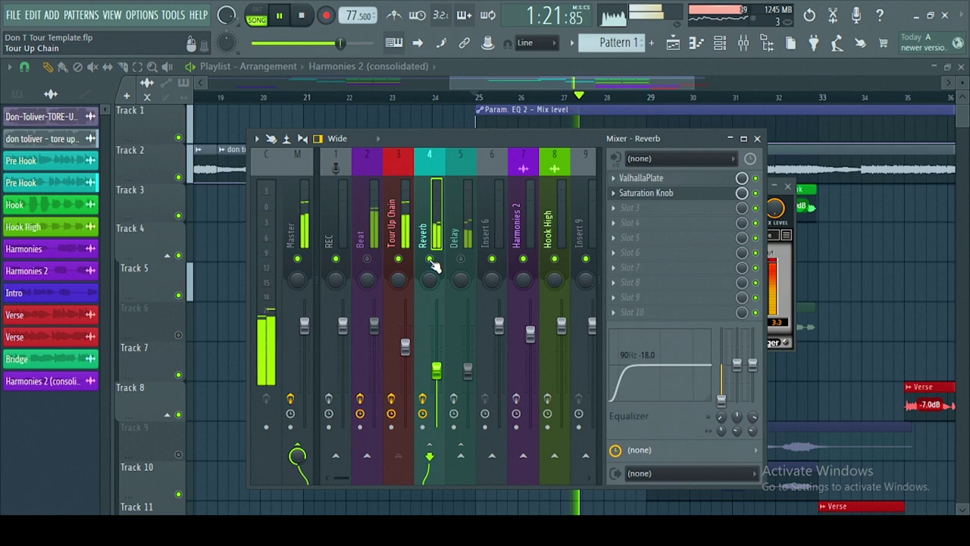
left_click(368, 260)
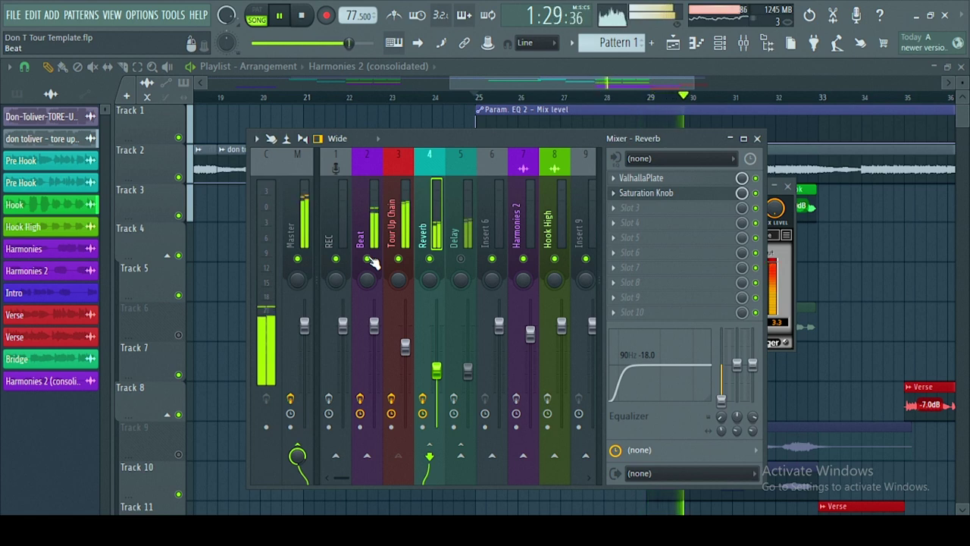
key("space")
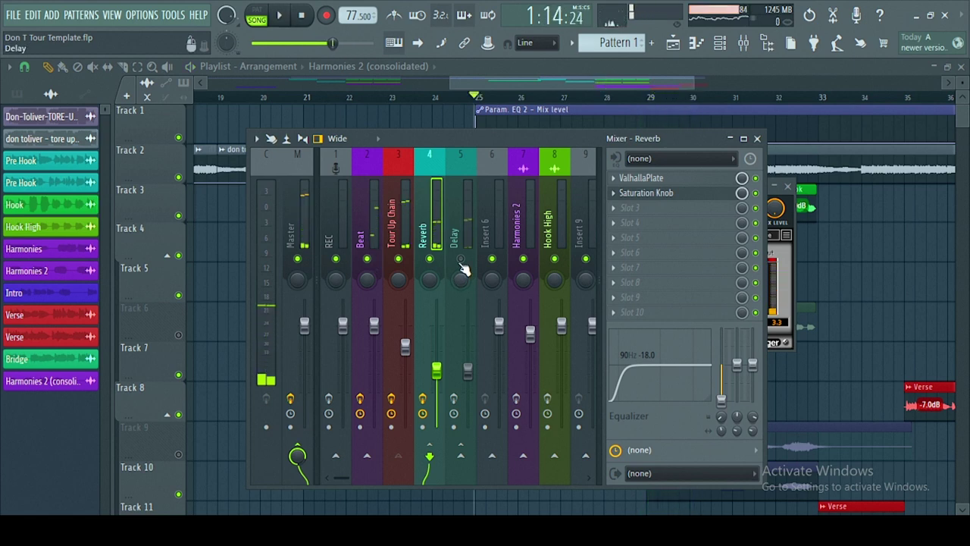
- Select and unmute the Delay mixer track, and review its Fruity delay 2 settings
left_click(458, 238)
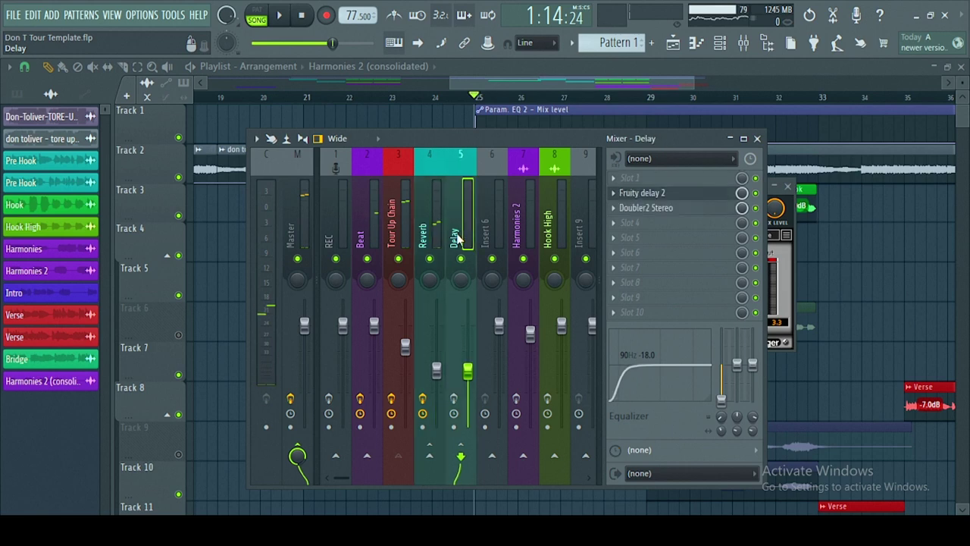
left_click(661, 194)
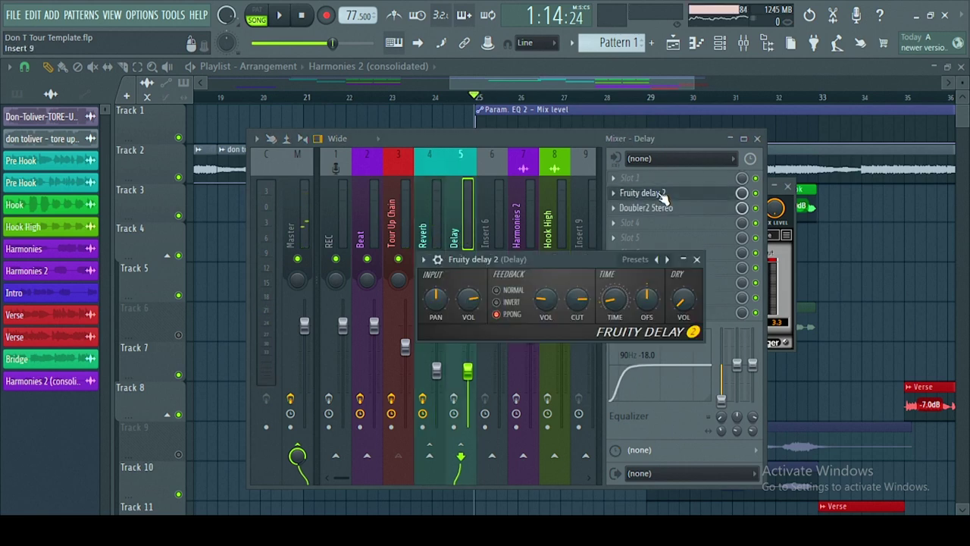
right_click(607, 307)
left_click(549, 262)
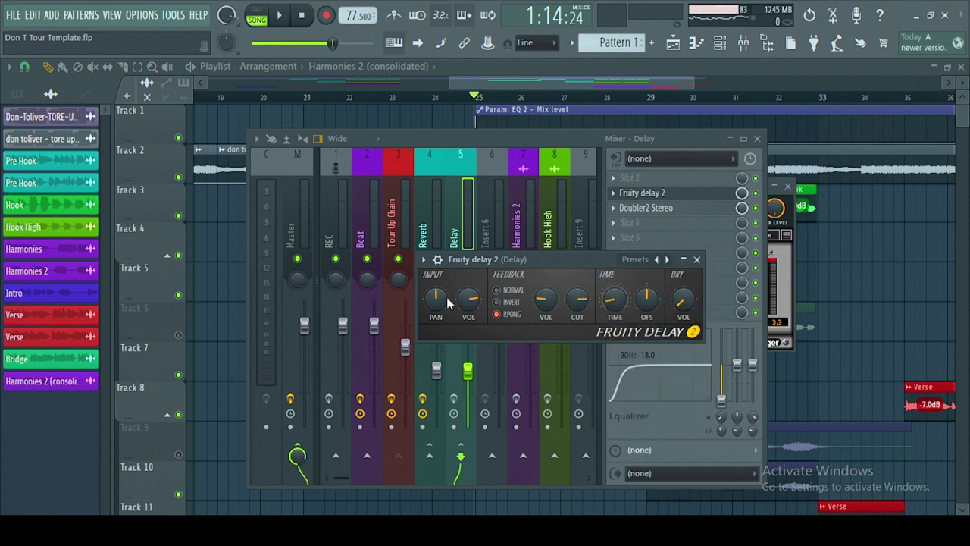
- Review the Delay track's Doubler2 Stereo settings and its preset list, and close the effect
left_click(666, 210)
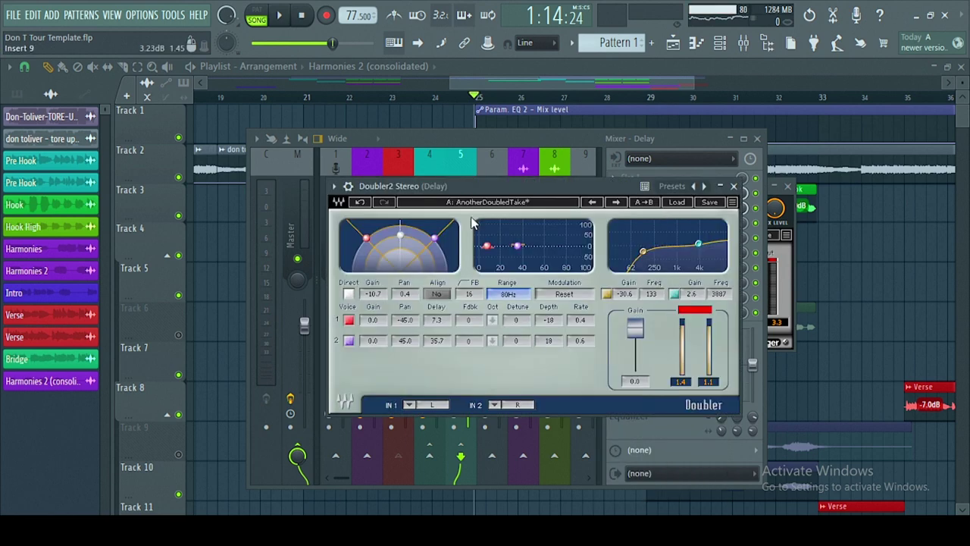
left_click(705, 188)
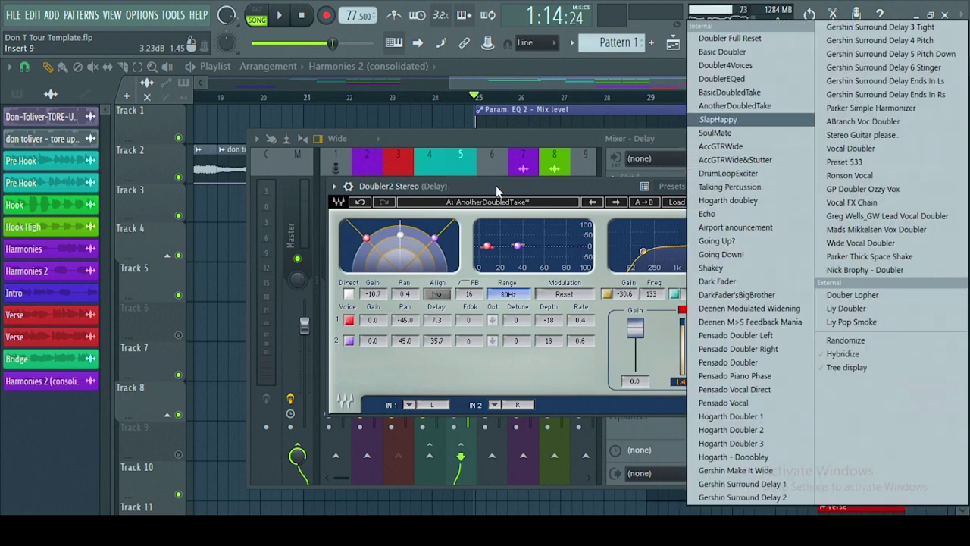
left_click(496, 186)
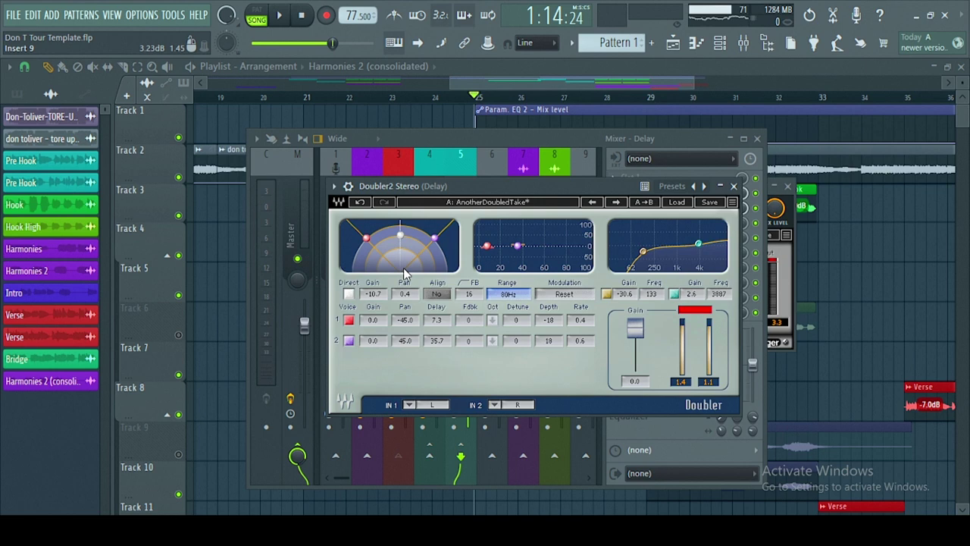
left_click(734, 186)
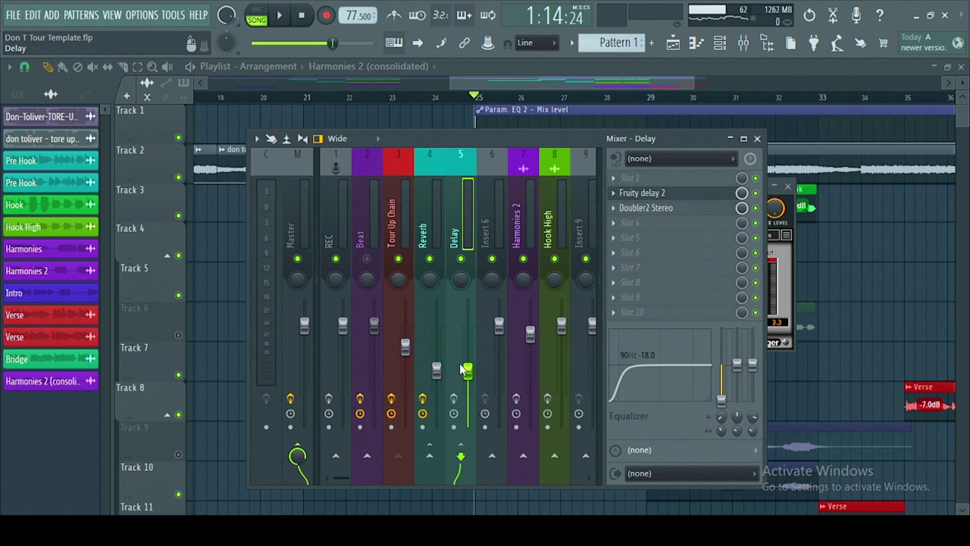
- Play the song while adjusting the Delay track's volume to 59% (-10.1 dB), and stop playback
key("space")
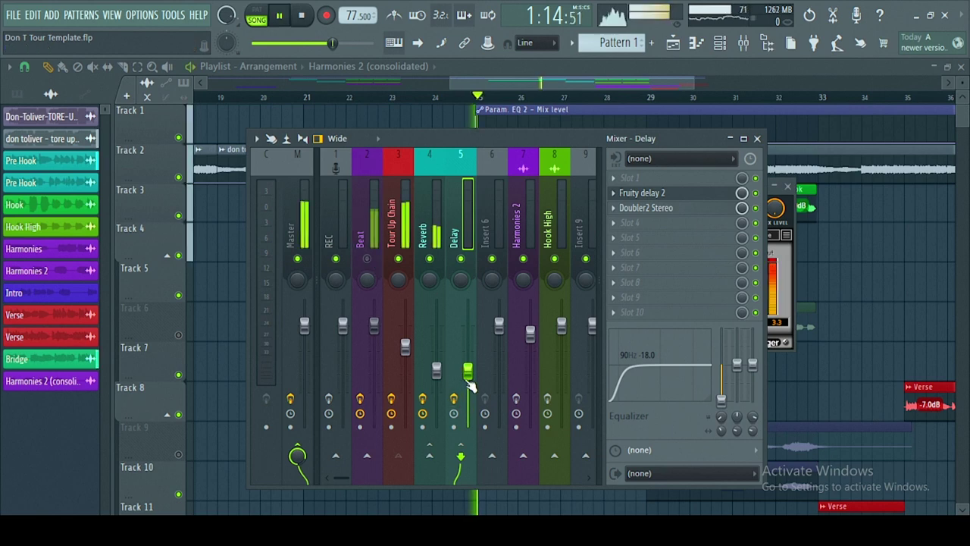
mouse_move(472, 386)
left_mouse_down()
mouse_move(472, 345)
mouse_move(471, 379)
left_mouse_up()
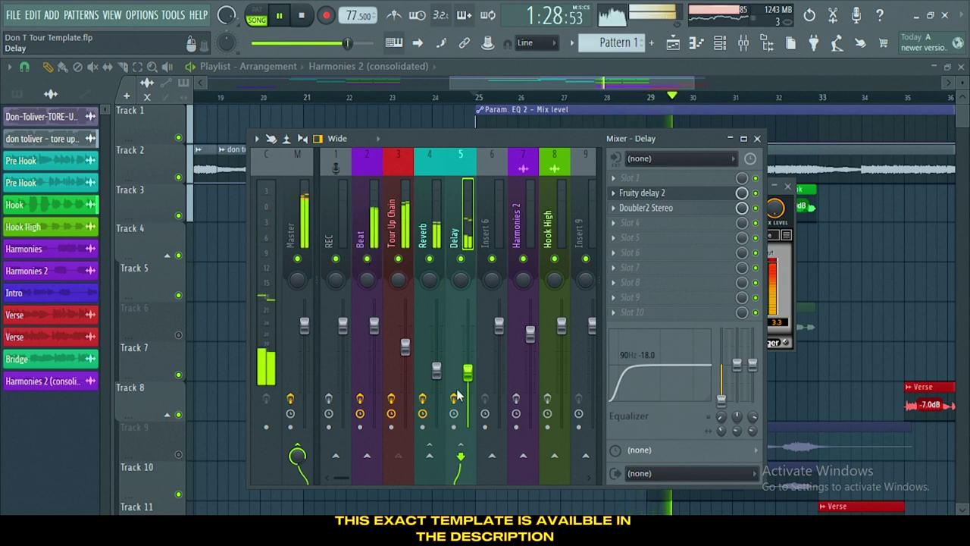
left_click_drag(467, 372, 468, 368)
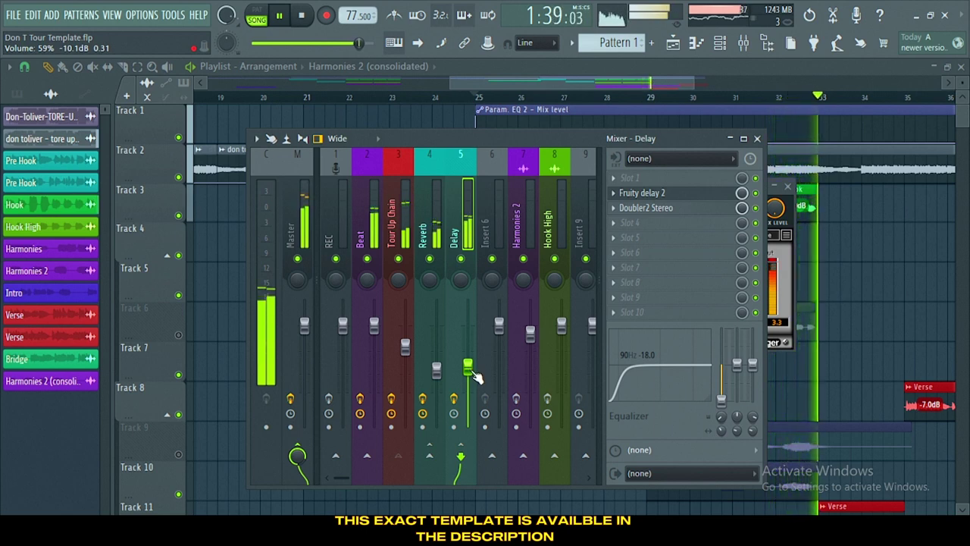
key("space")
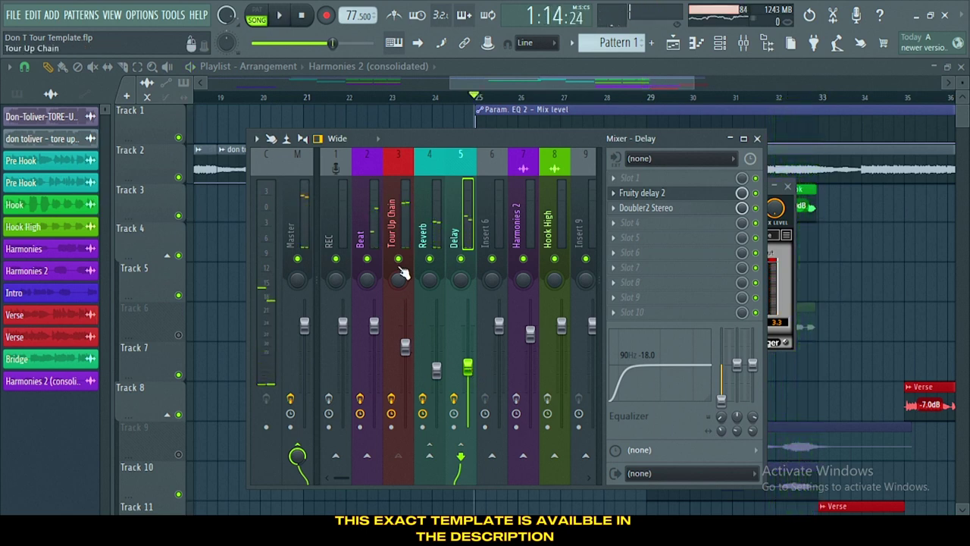
- Mute the Tour Up Chain, Reverb and Delay mixer tracks
left_click(398, 259)
left_click(429, 258)
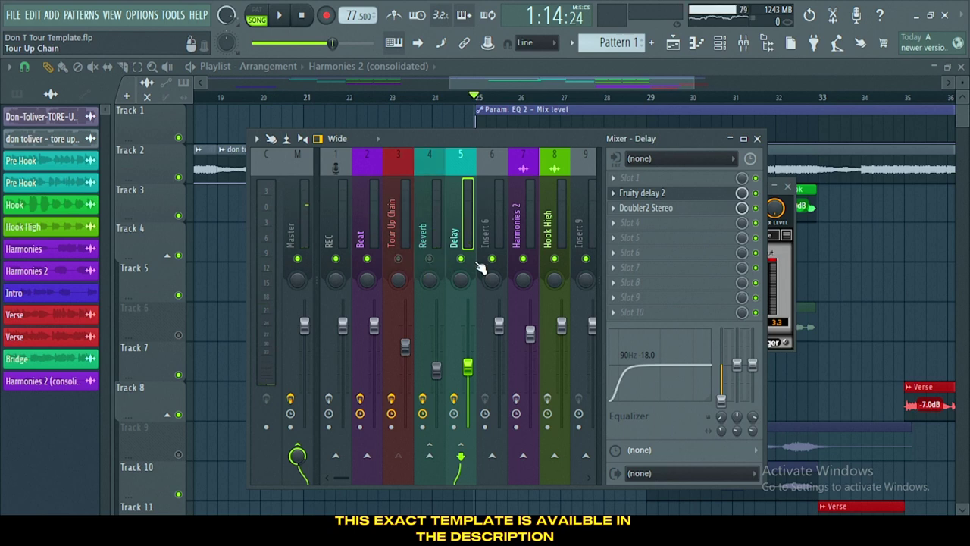
left_click(461, 258)
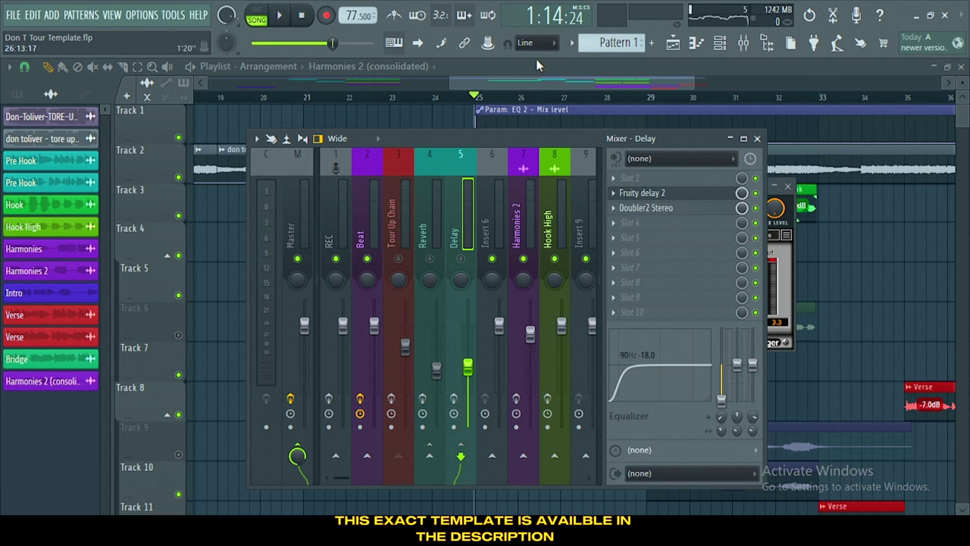
- Unmute playlist Track 9's consolidated harmonies, mute Tracks 2 and 3, and start playback from bar 29
left_click_drag(542, 85, 658, 85)
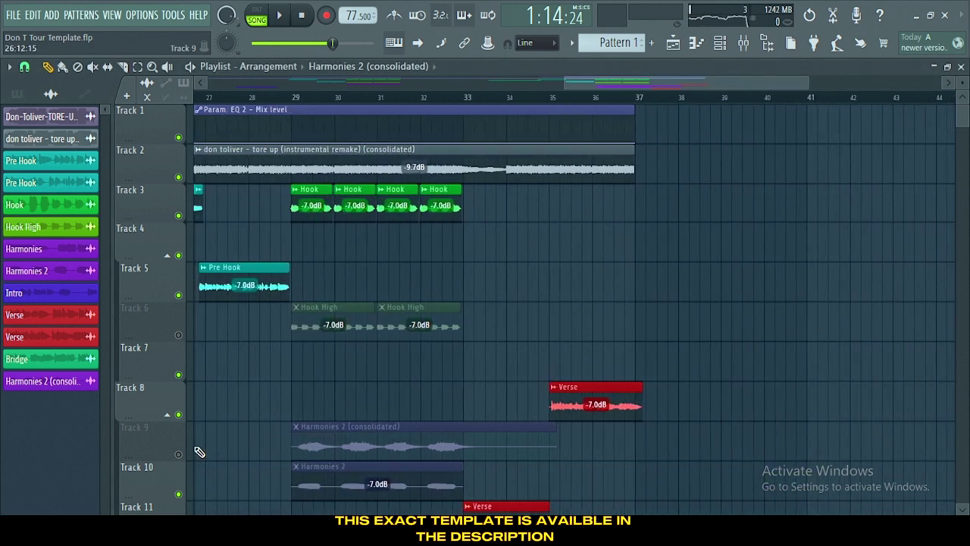
left_click(178, 454)
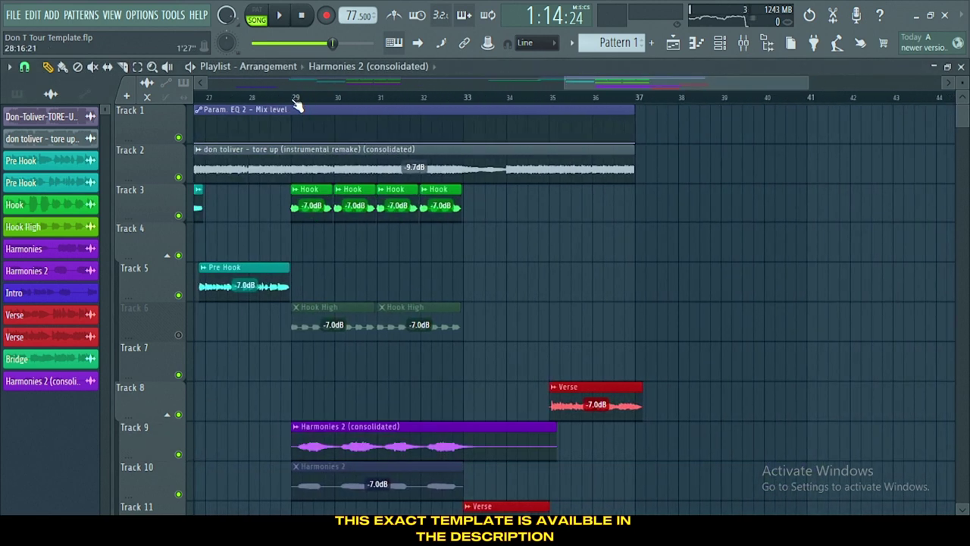
left_click(296, 101)
left_click(179, 217)
left_click(179, 177)
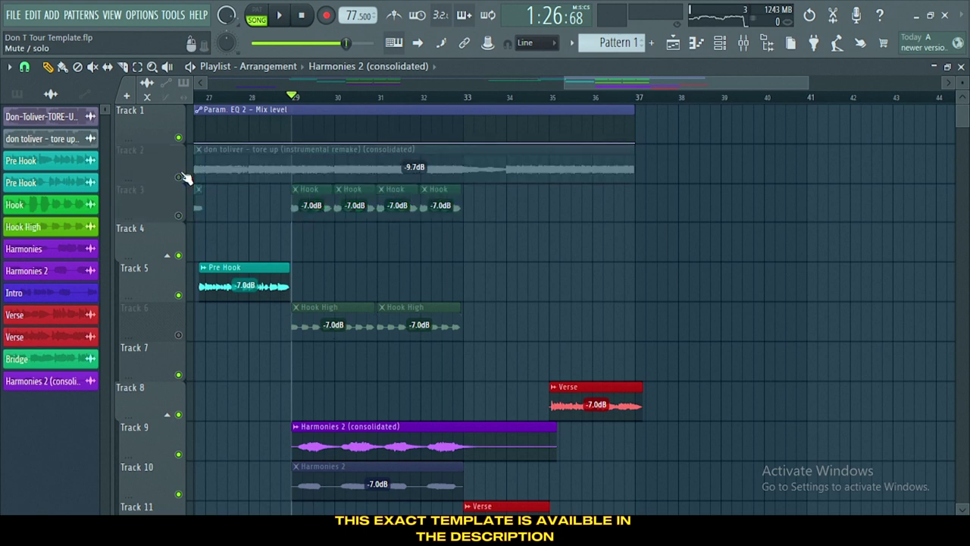
key("space")
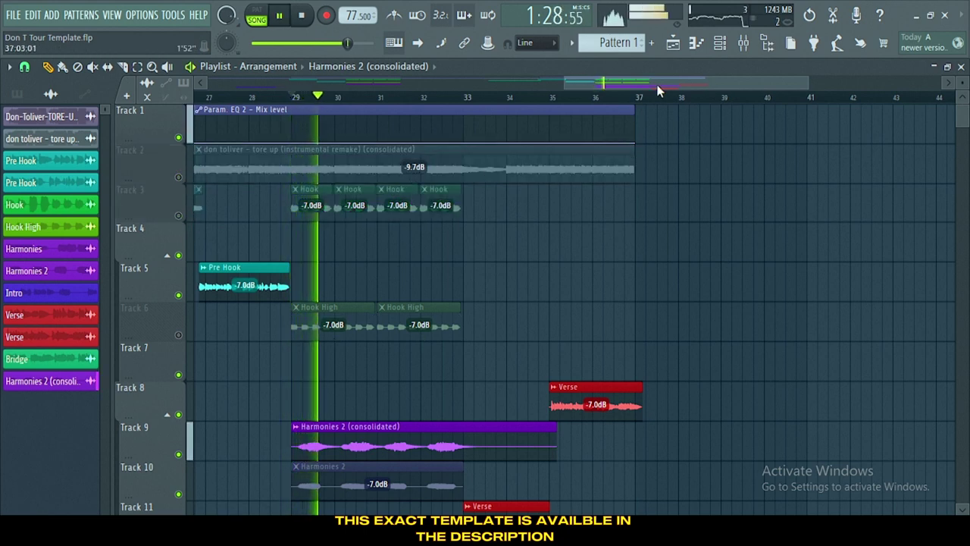
- Unmute the Track 2 instrumental during playback to hear it with the consolidated harmonies, and stop
mouse_move(648, 82)
left_mouse_down()
mouse_move(486, 206)
mouse_move(541, 136)
mouse_move(526, 81)
mouse_move(650, 93)
left_mouse_up()
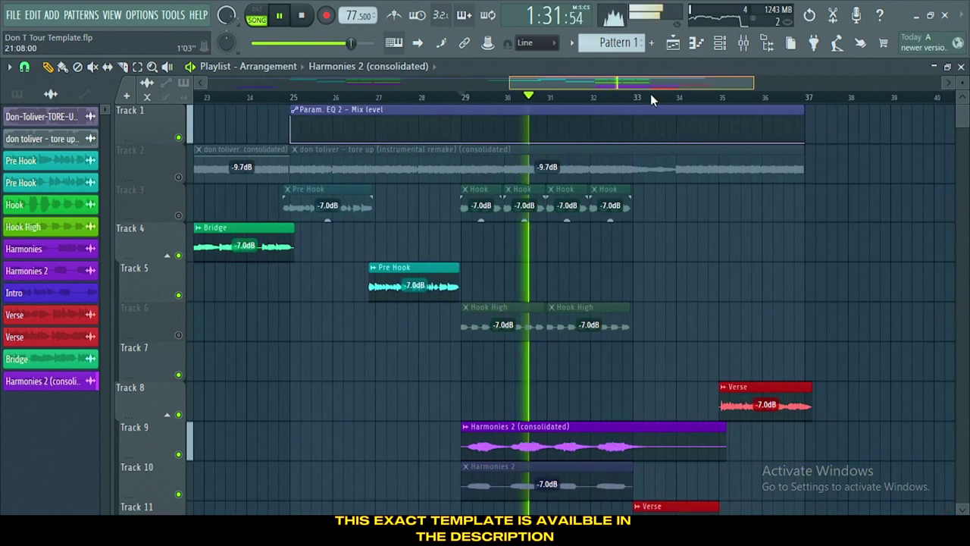
left_click(179, 176)
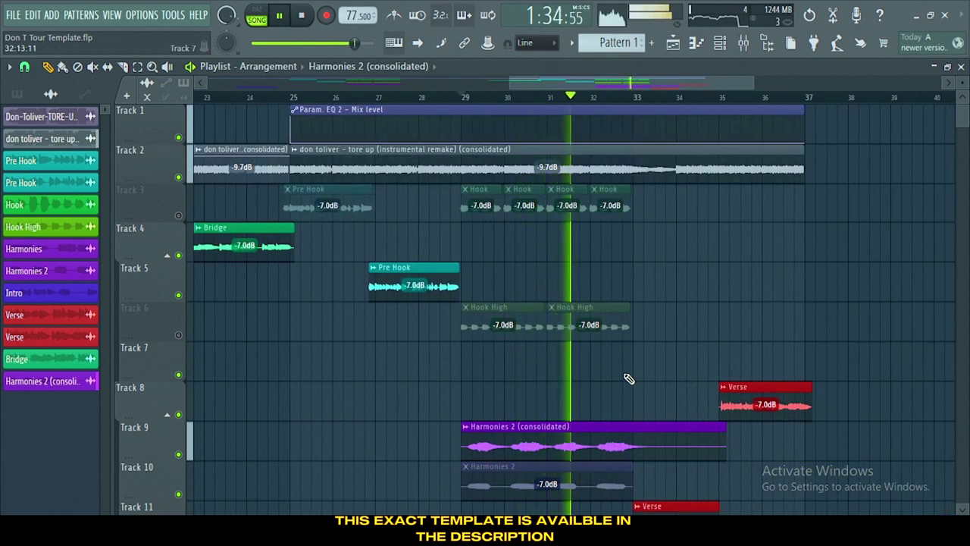
left_click_drag(596, 88, 616, 87)
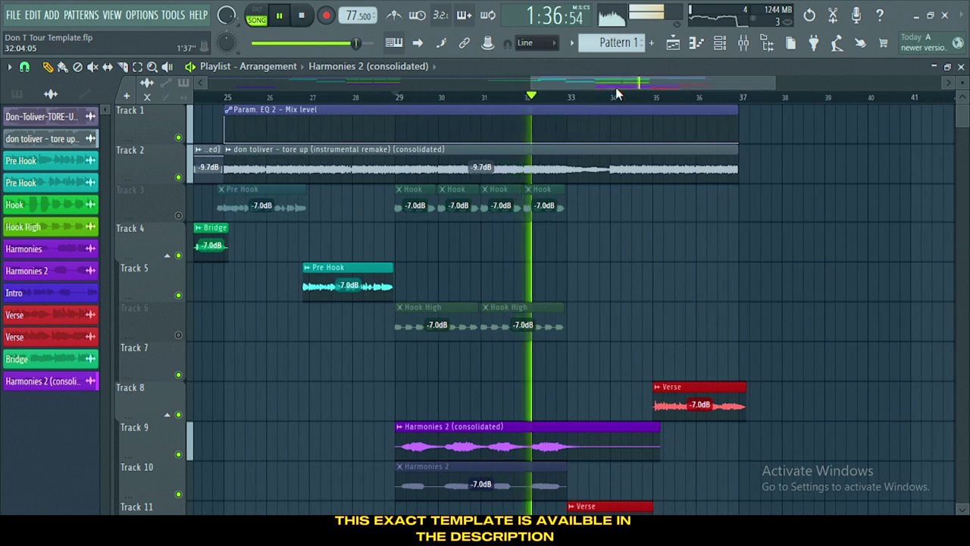
key("space")
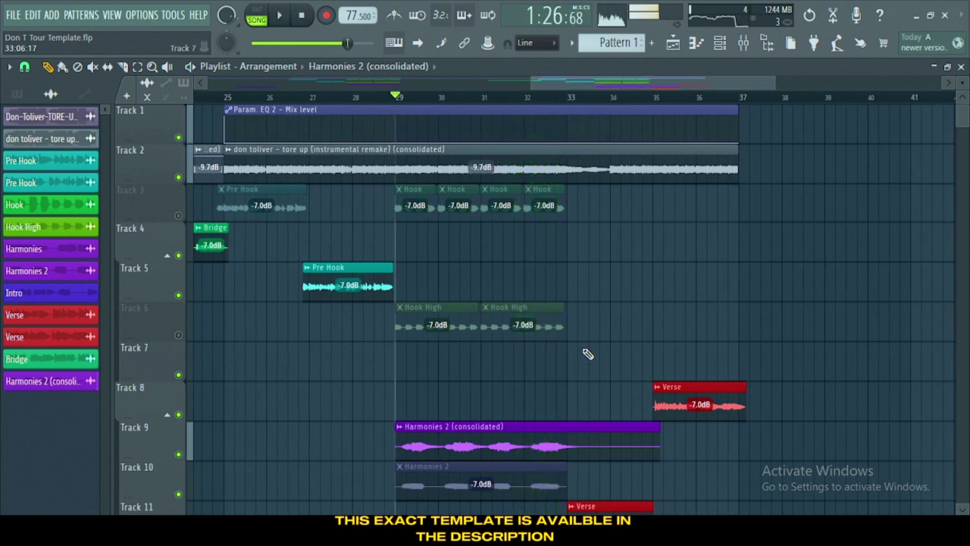
- Mute playlist Track 9 and unmute the Harmonies 2 clip on Track 10
left_click(746, 52)
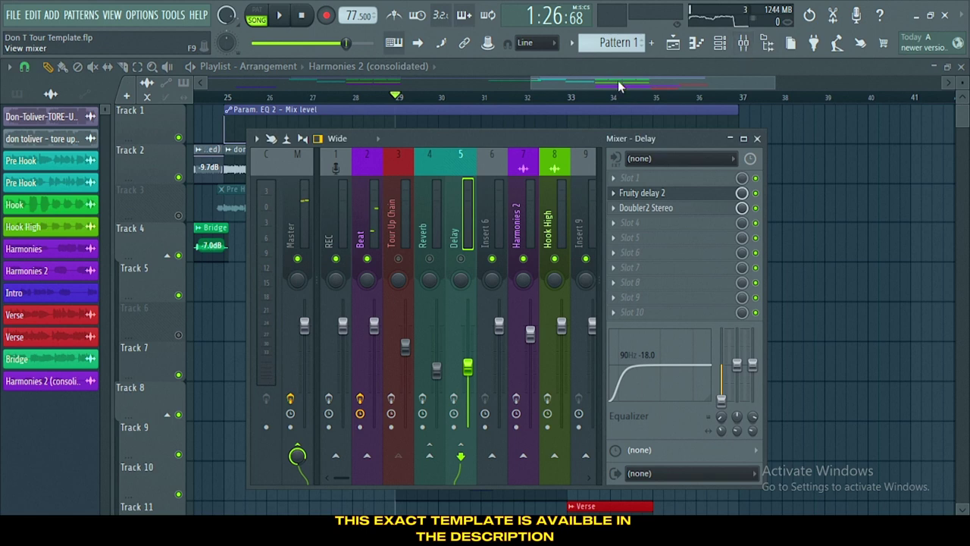
key("F9")
left_click(179, 454)
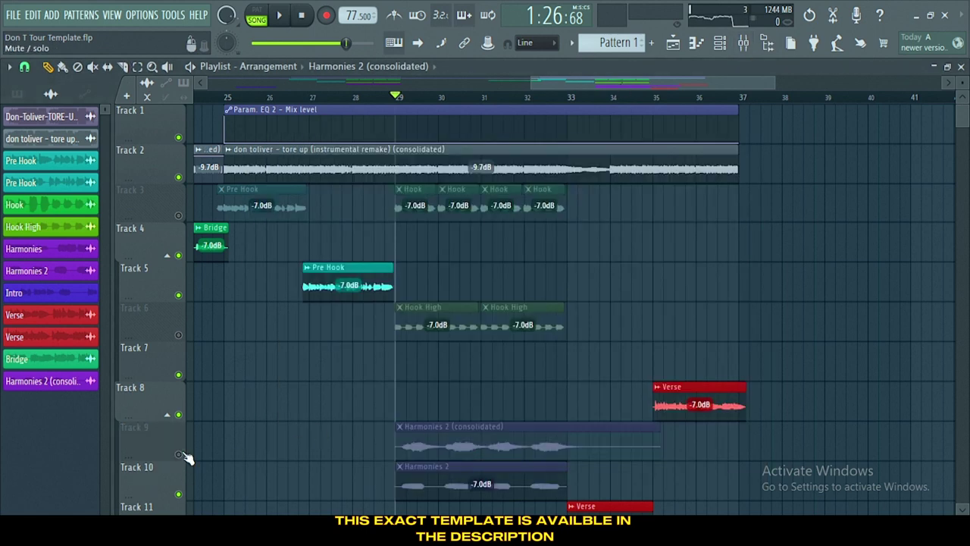
left_click(411, 466)
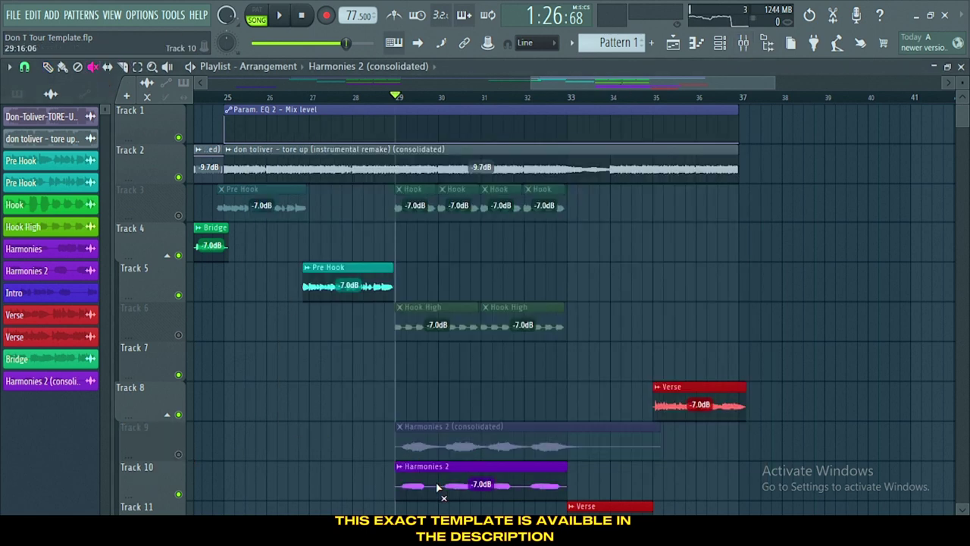
- Select the Harmonies 2 mixer track and briefly audition it with the Beat track muted
left_click(744, 45)
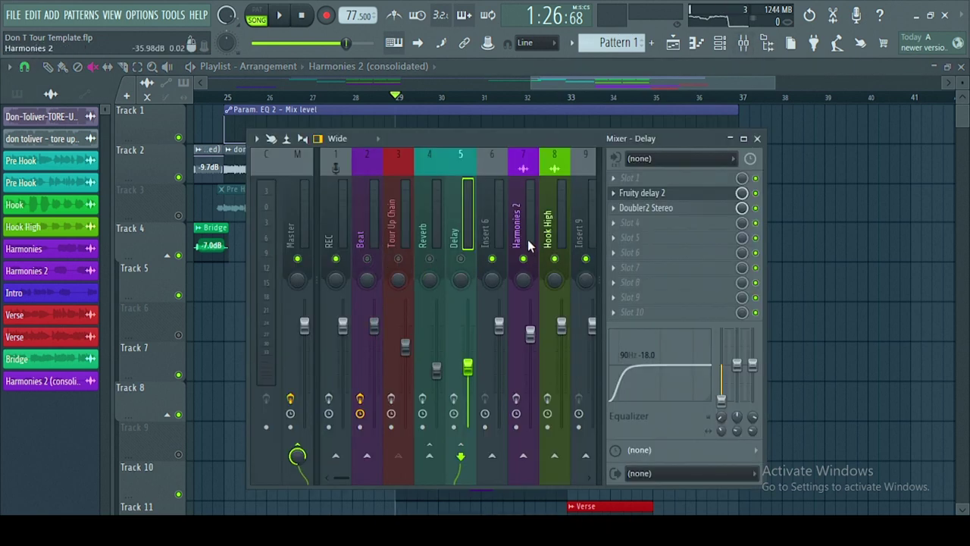
left_click(523, 288)
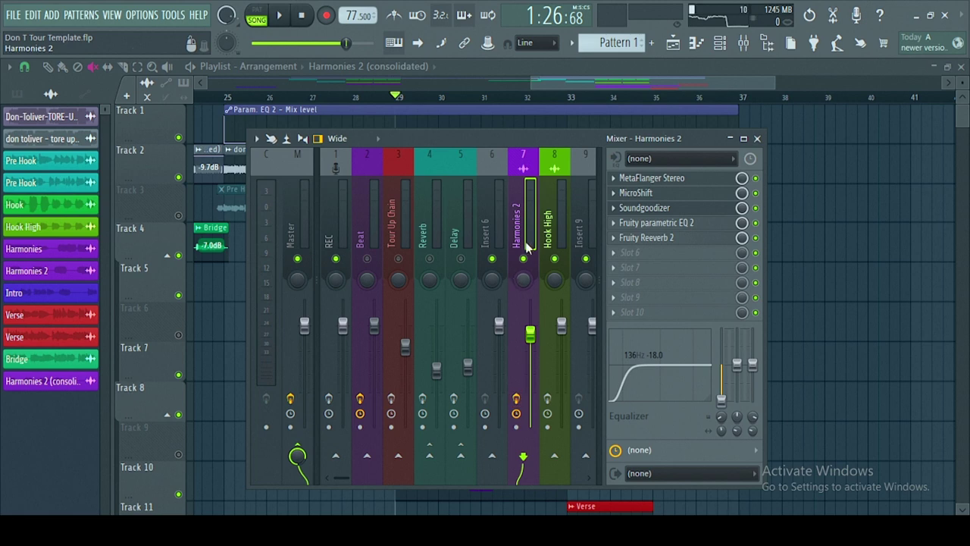
key("space")
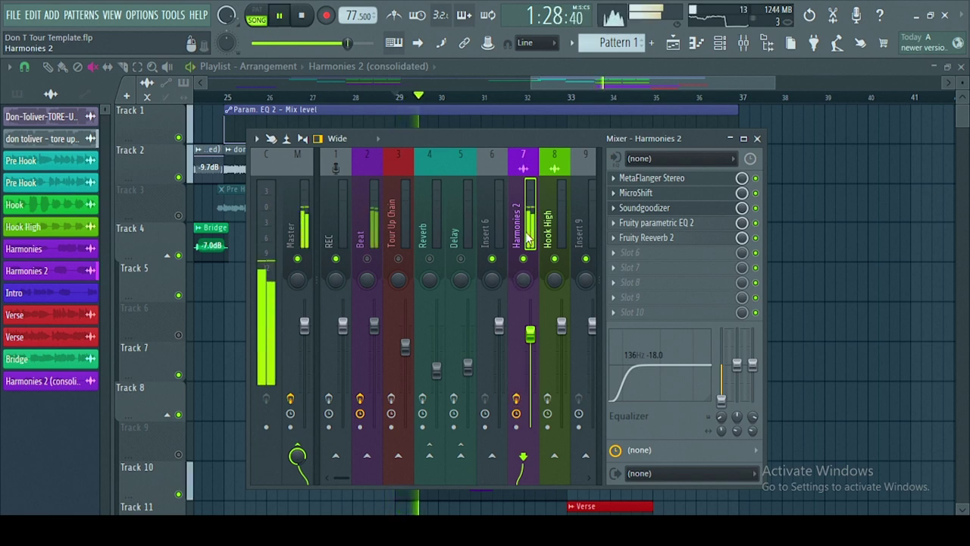
key("space")
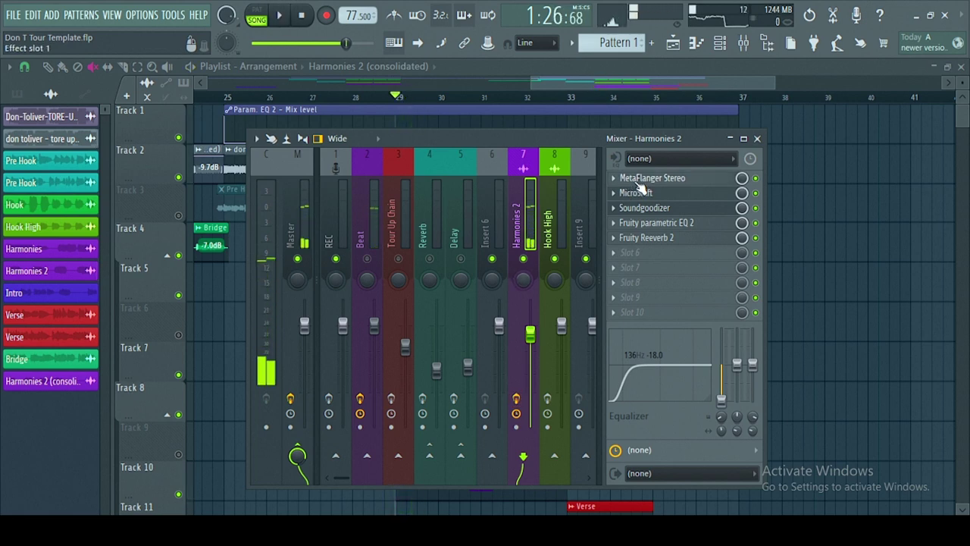
- Review the MetaFlanger Stereo and MicroShift settings on the Harmonies 2 track
left_click(639, 181)
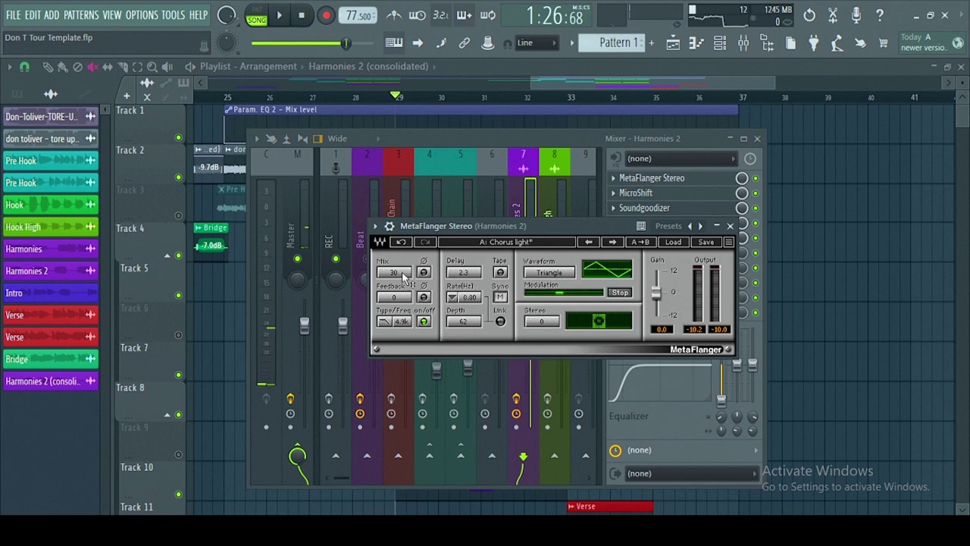
left_click(535, 141)
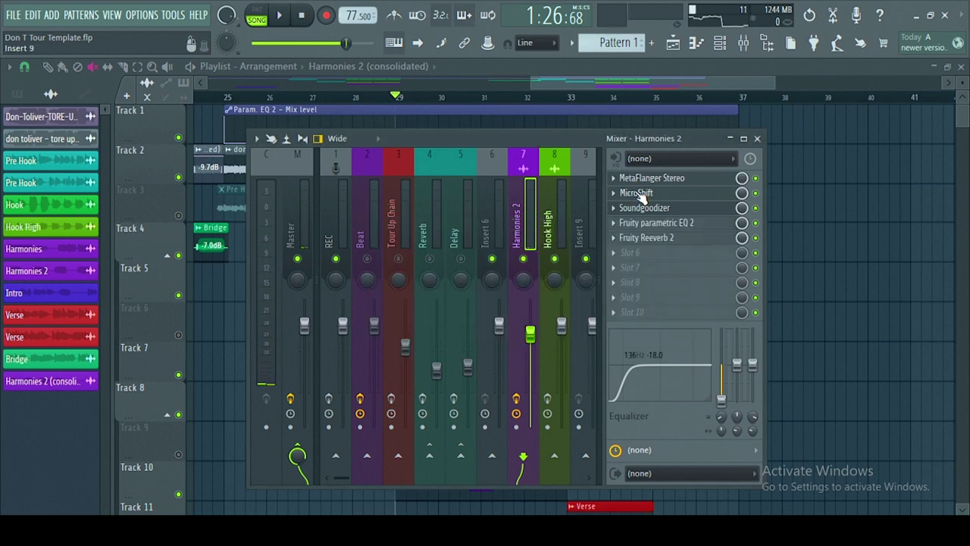
left_click(638, 193)
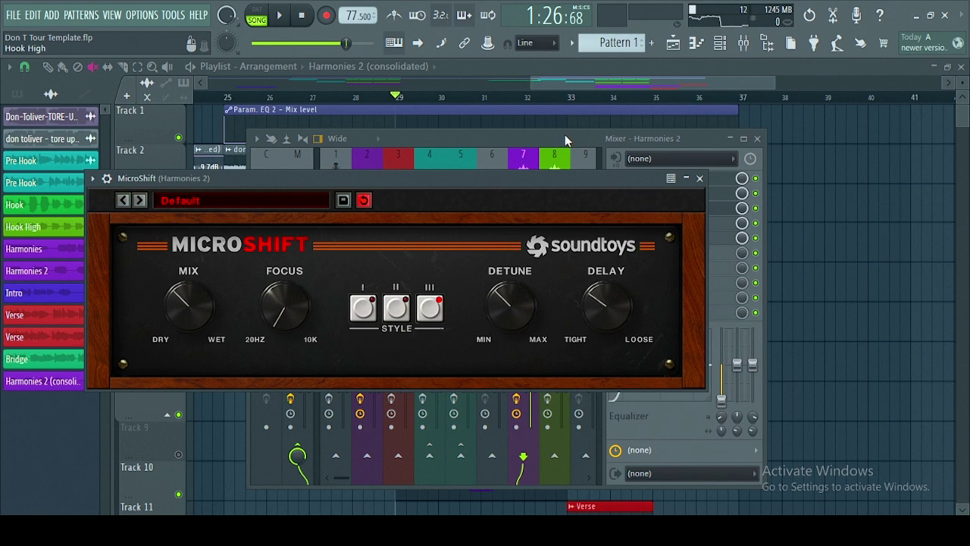
left_click(564, 137)
- Review the Harmonies 2 track's Soundgoodizer and Fruity parametric EQ 2 settings, and close the equalizer
left_click(645, 208)
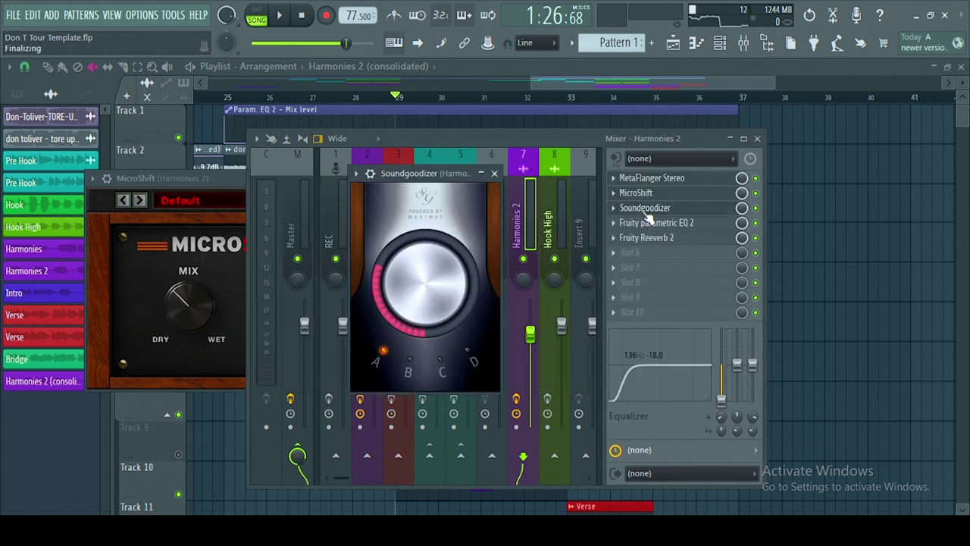
left_click_drag(423, 176, 469, 184)
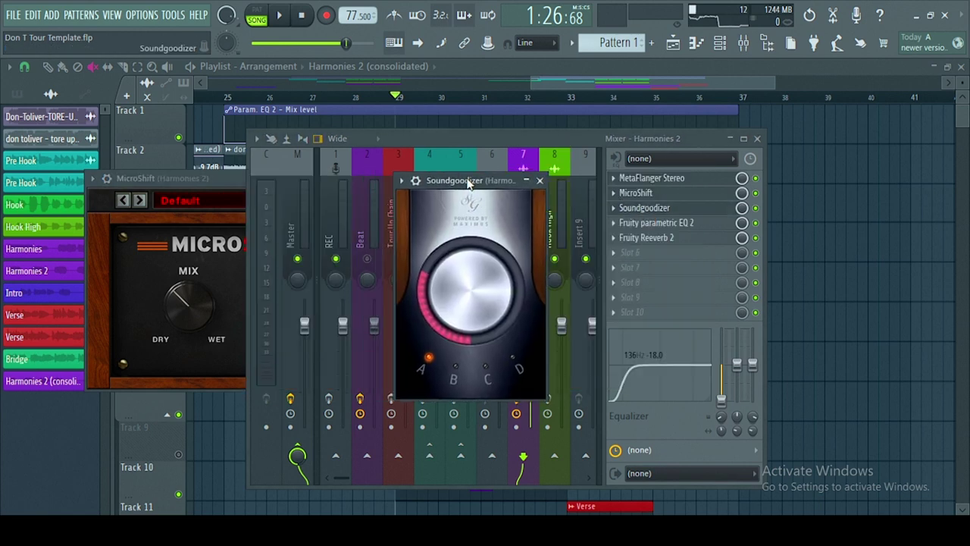
left_click(686, 225)
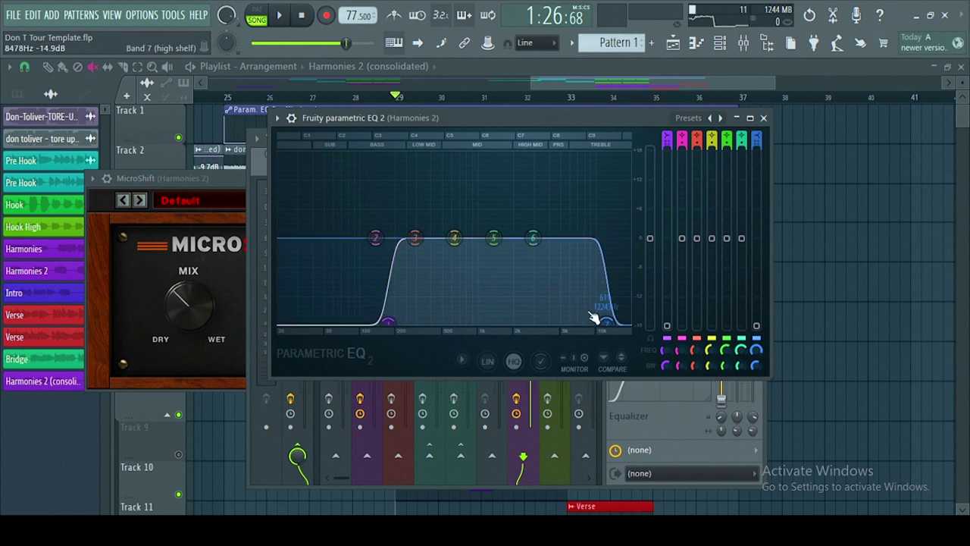
left_click(764, 119)
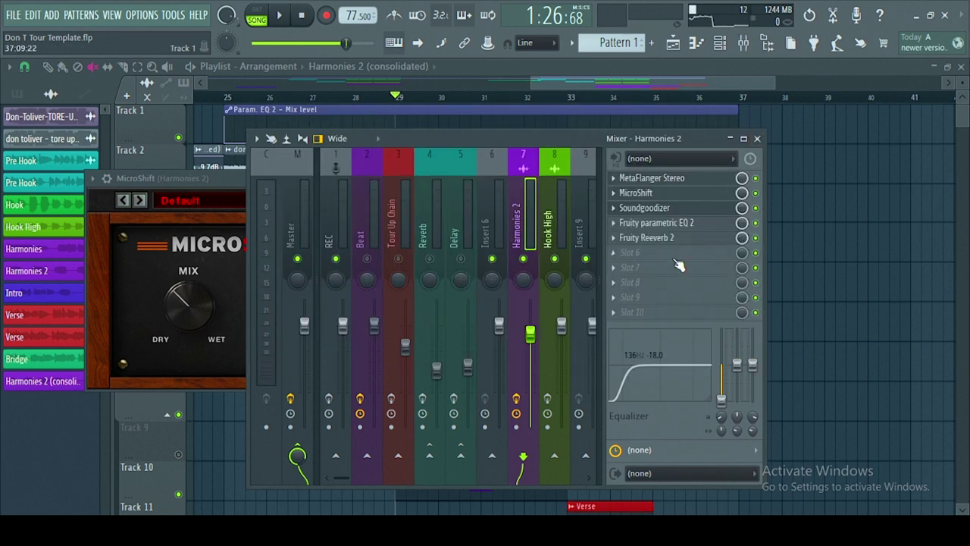
- Review the Fruity Reeverb 2 settings on the Harmonies 2 track and close the mixer
left_click(679, 241)
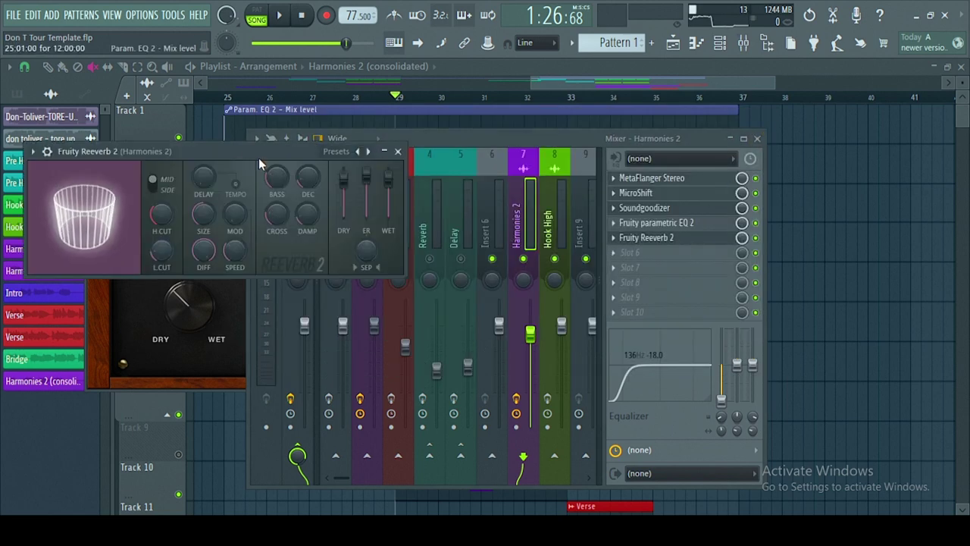
left_click_drag(252, 151, 442, 160)
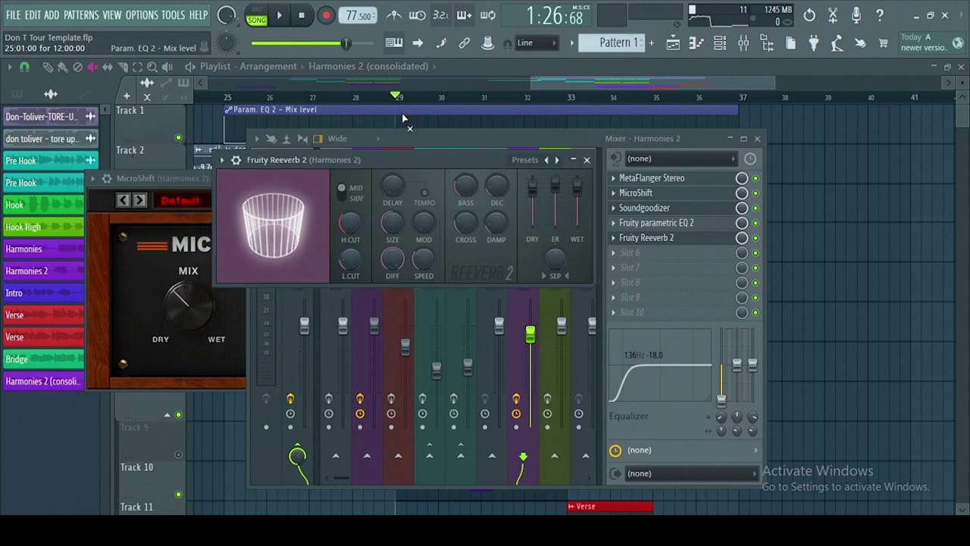
left_click(521, 137)
key("F12")
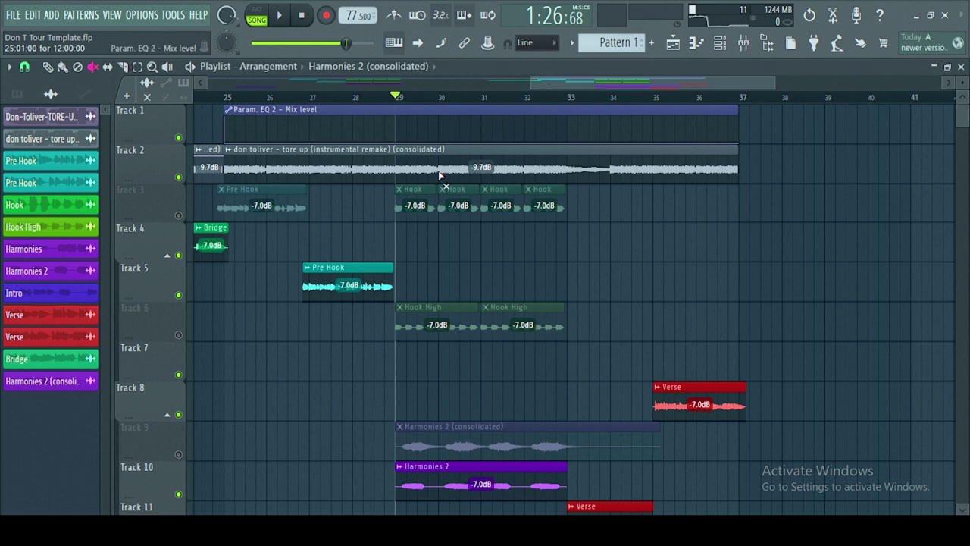
- Unmute playlist Track 6 with the Hook High clips, mute Track 10, and briefly audition the result
left_click(179, 335)
key("space")
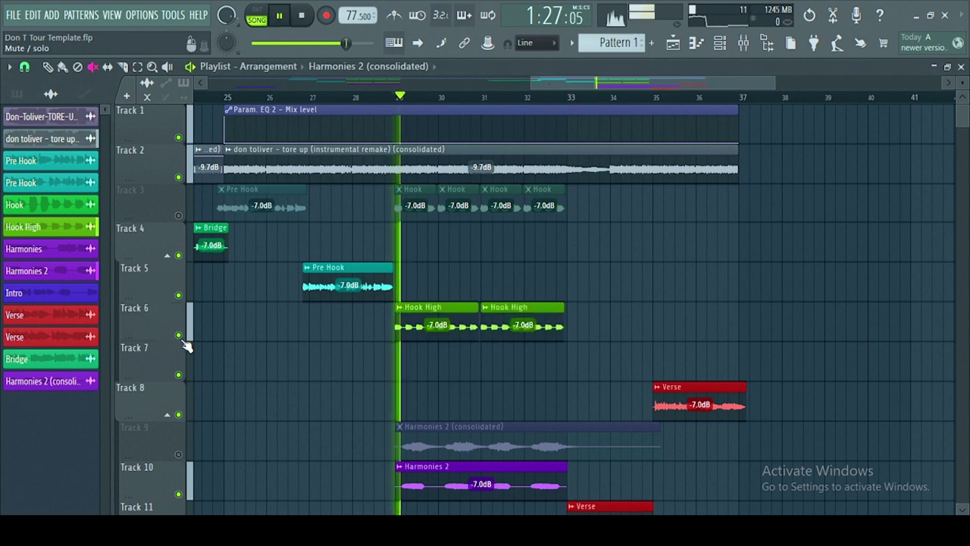
key("space")
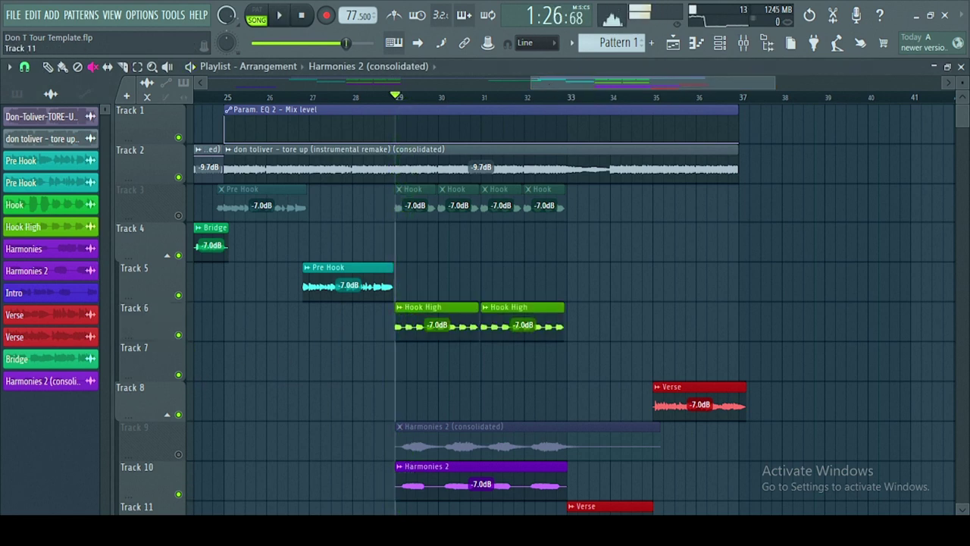
left_click(179, 495)
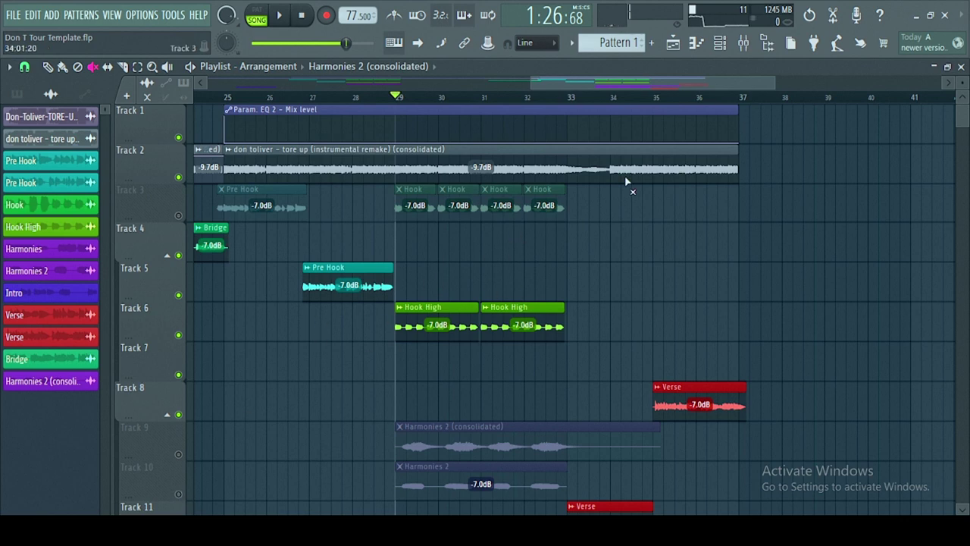
key("space")
key("space")
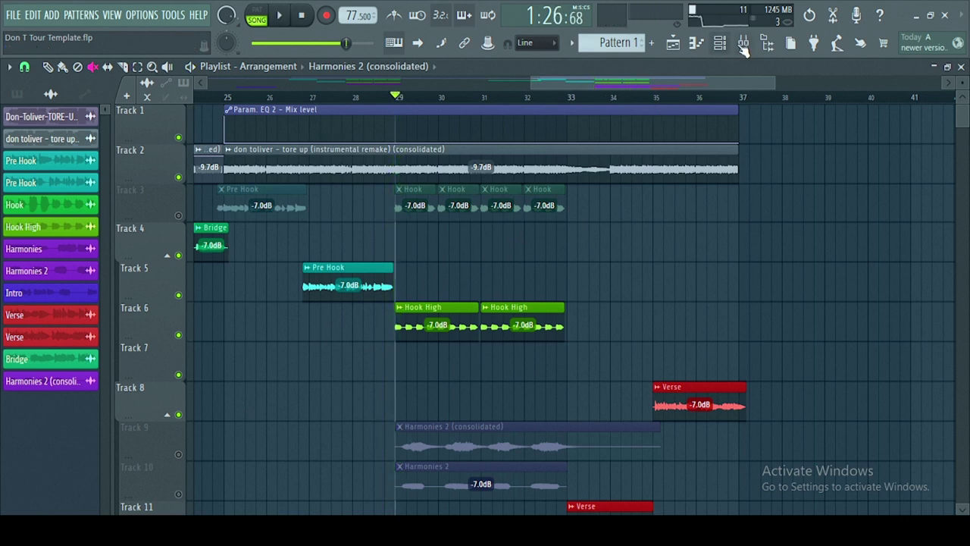
- Examine the Hook High clip's precomputed effects, including its stereo delay, and close the clip's channel settings
left_click(48, 69)
double_click(468, 325)
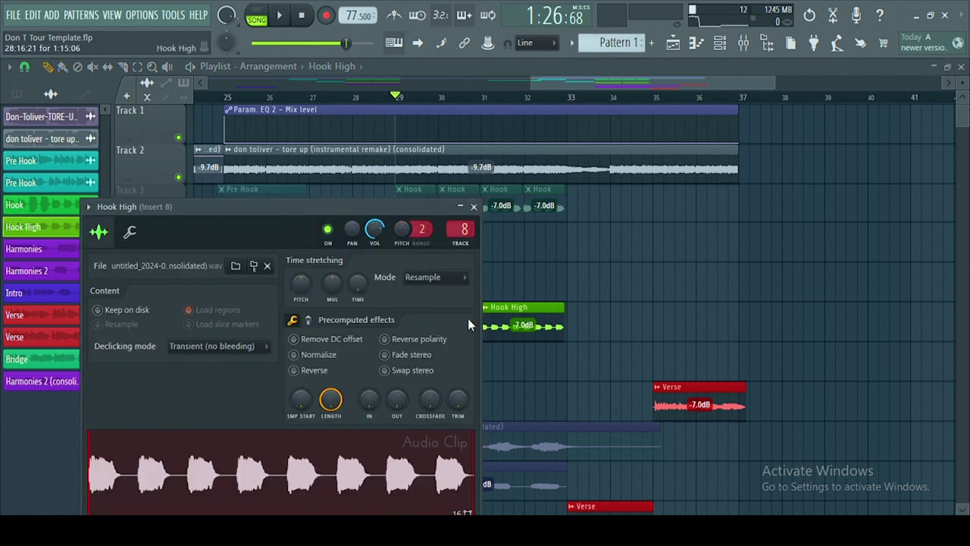
left_click(309, 320)
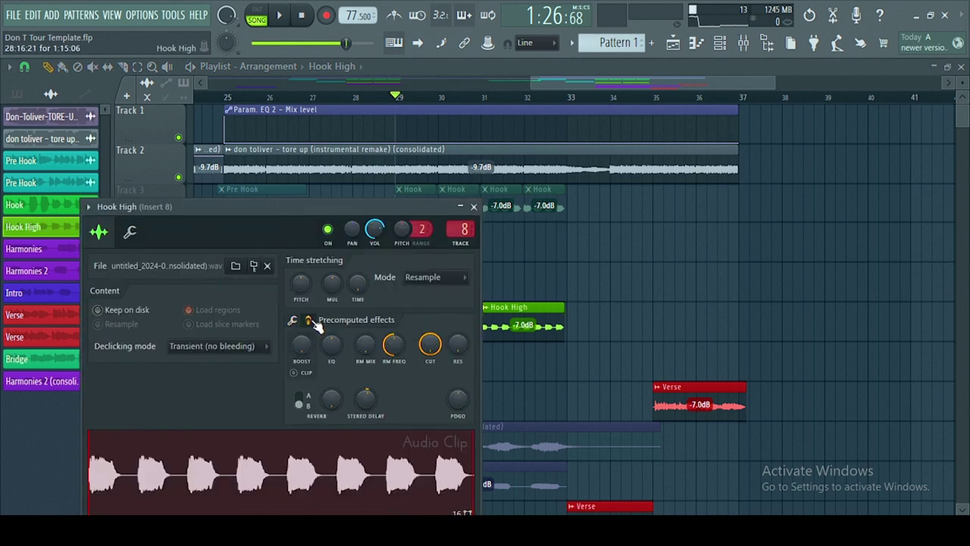
right_click(369, 400)
left_click(375, 403)
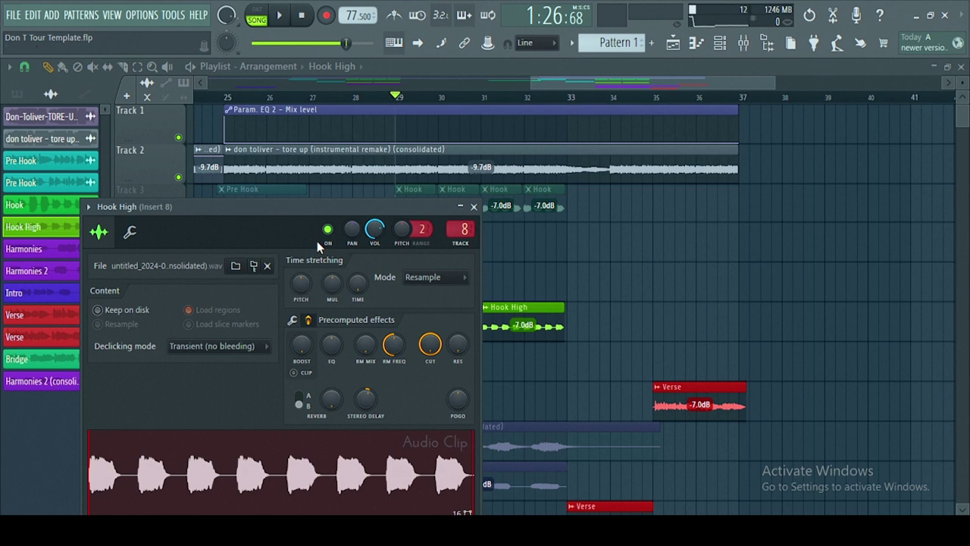
key("Escape")
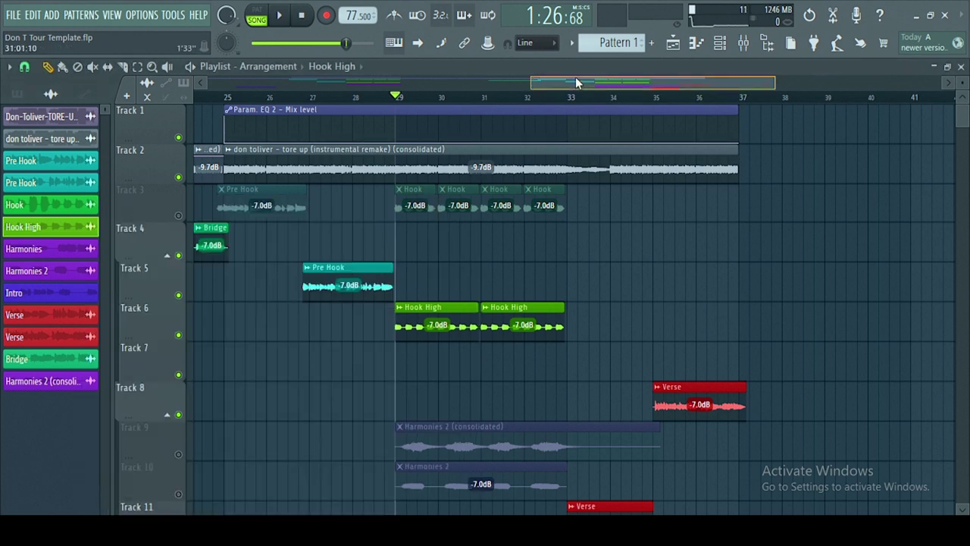
- Audition the Hook High mixer track with its Fruity Reeverb 2 settings open, and unmute playlist Track 3
left_click(744, 44)
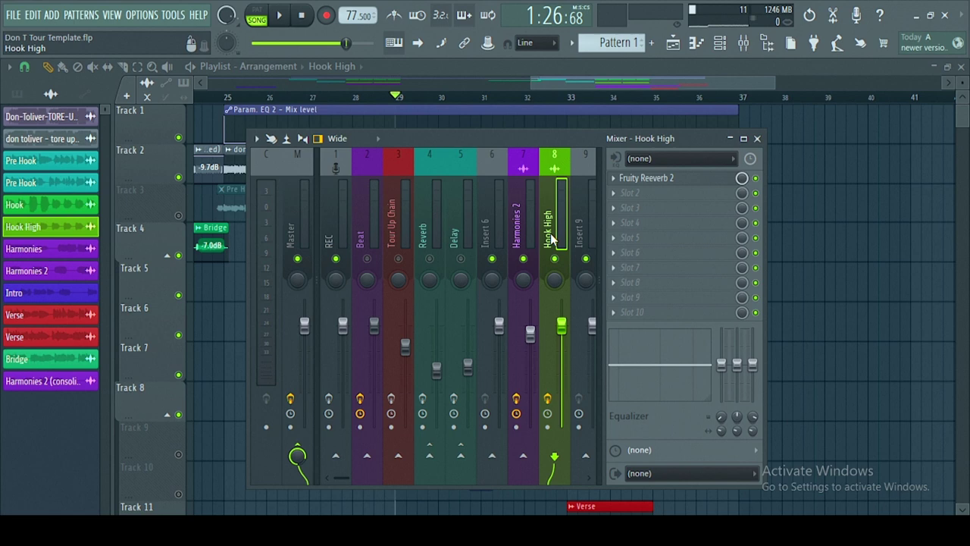
key("space")
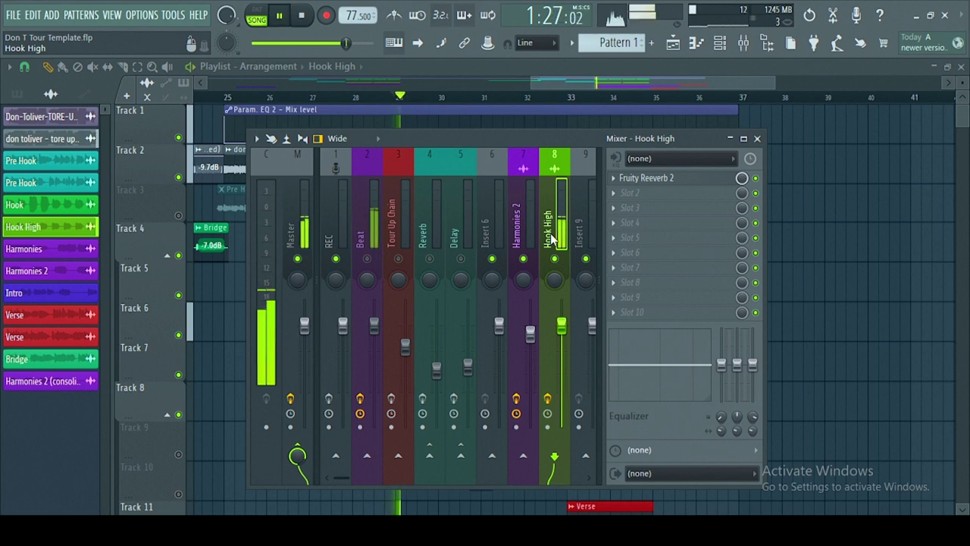
left_click(698, 185)
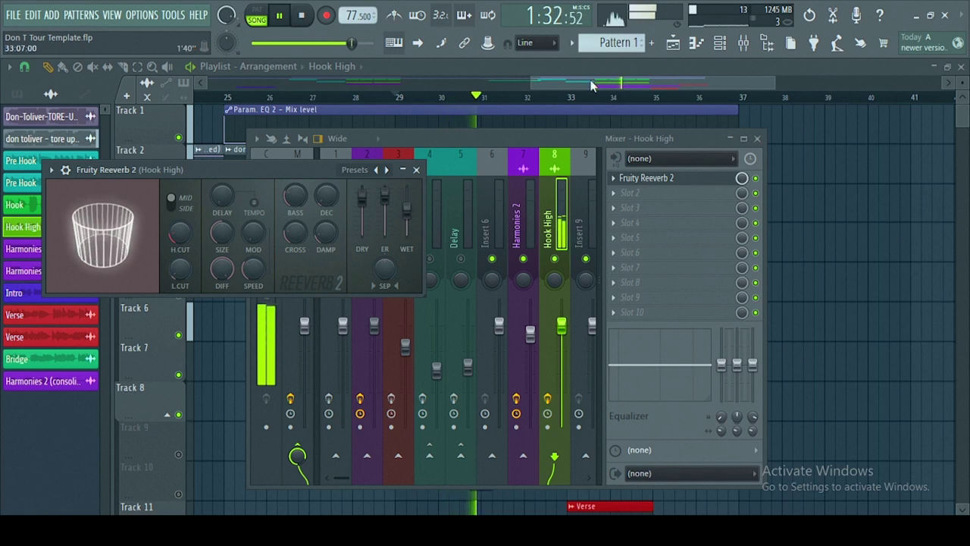
key("F12")
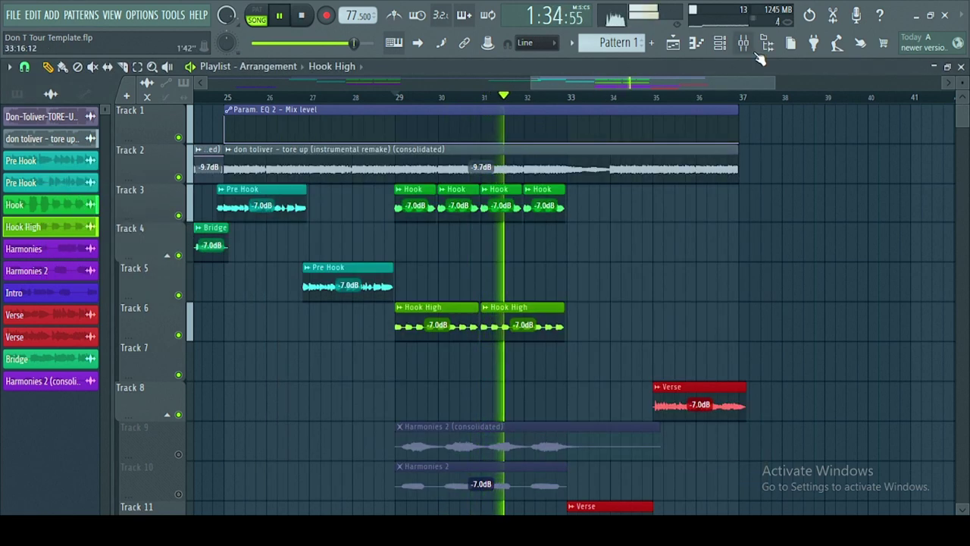
- Activate the Tour Up Chain track in the mixer and play the combined hook from just before bar 29
left_click(743, 43)
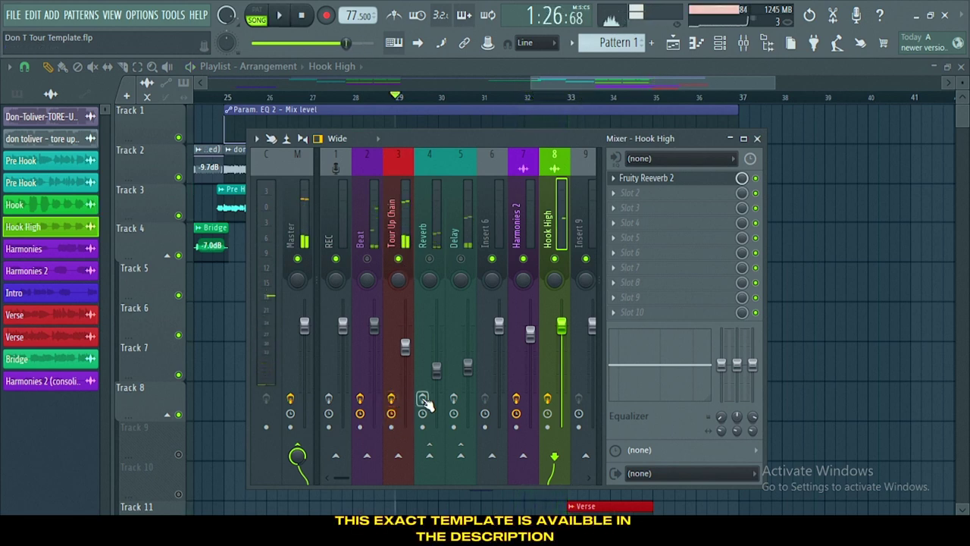
key("F9")
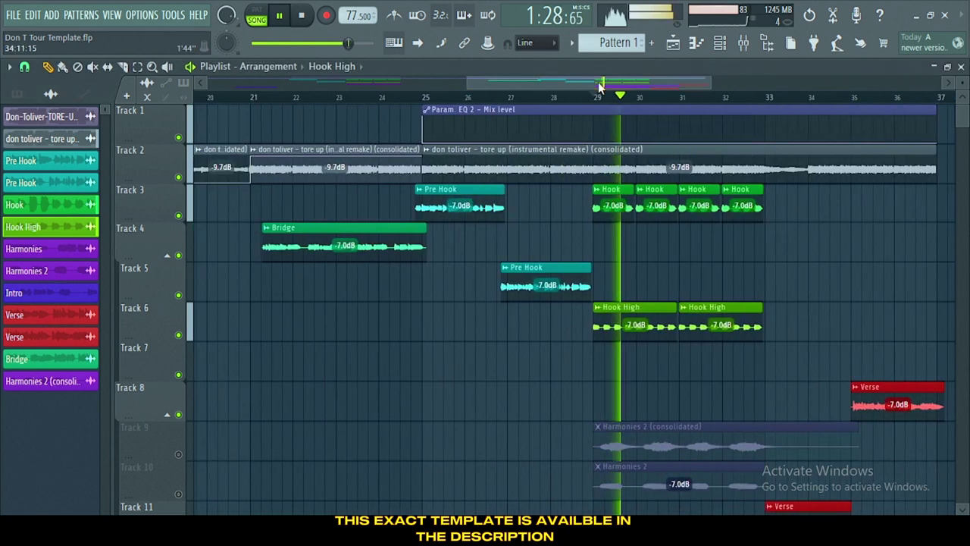
left_click(583, 98)
key("F9")
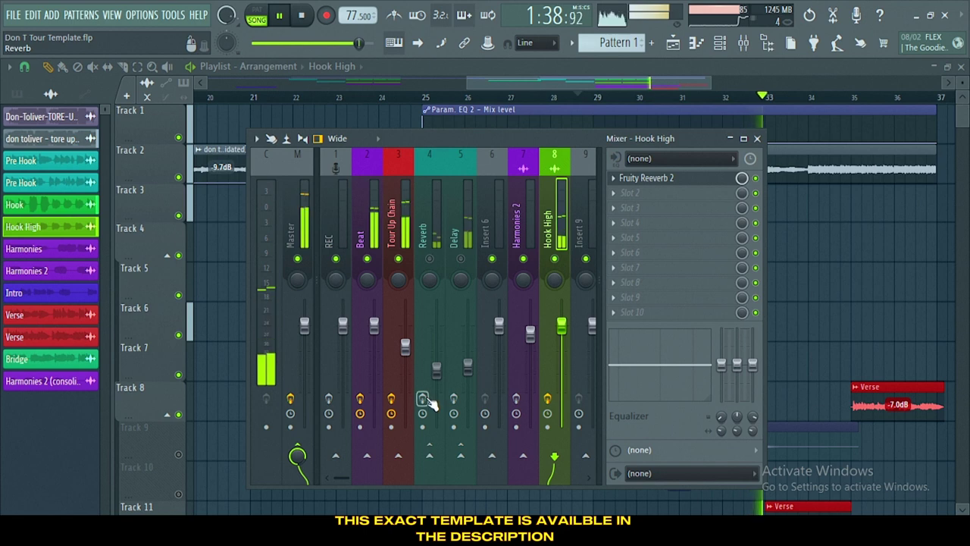
- Enable the effects on the Reverb and Delay mixer tracks, and audition the mix through the Track 8 Verse clip
left_click(422, 399)
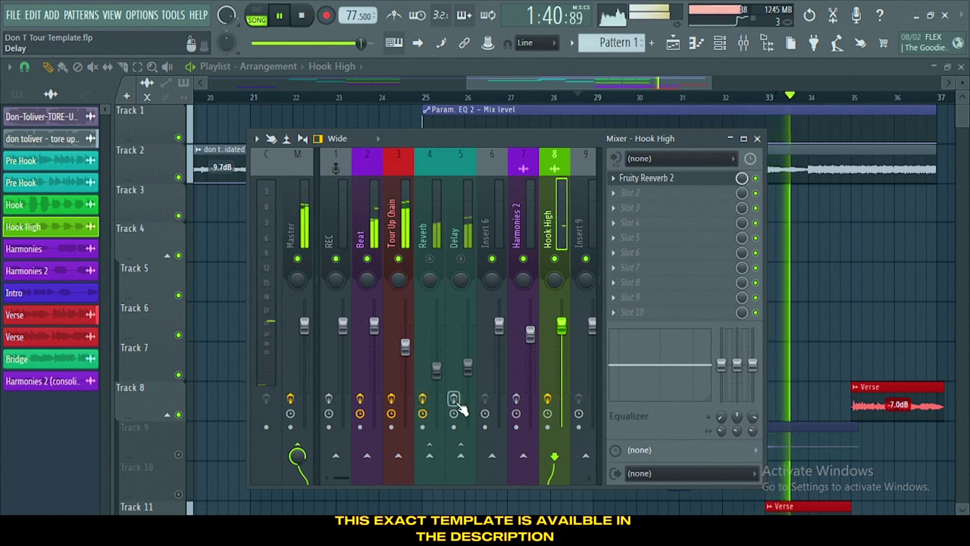
left_click(454, 400)
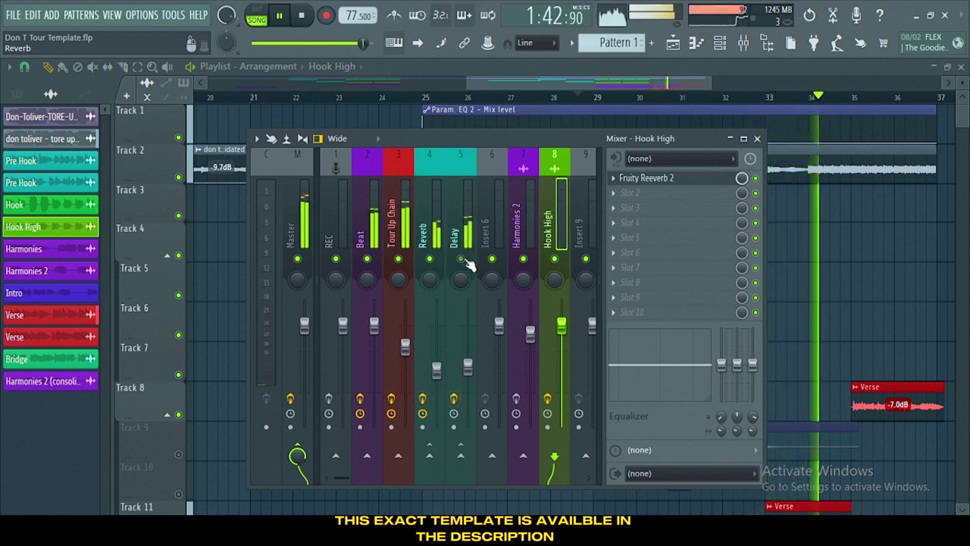
left_click_drag(674, 81, 731, 85)
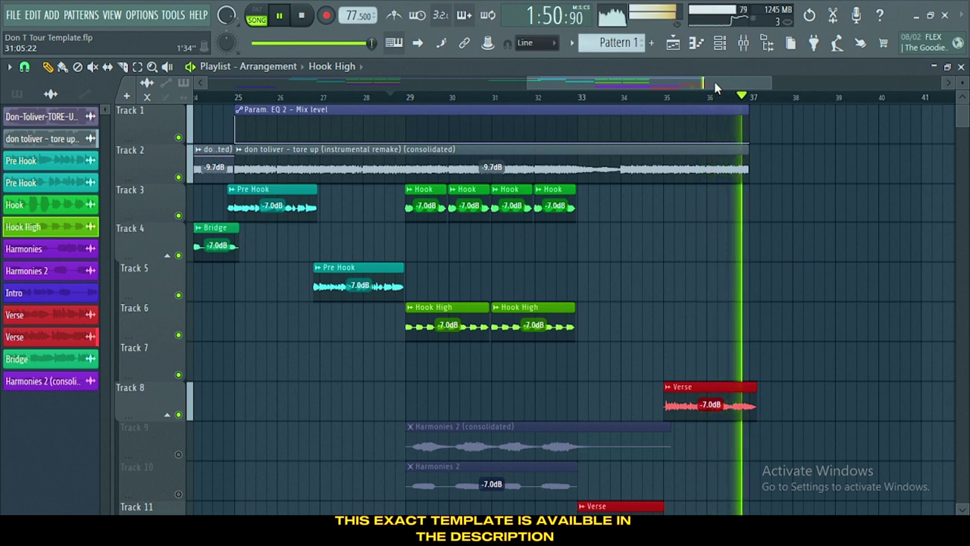
key("space")
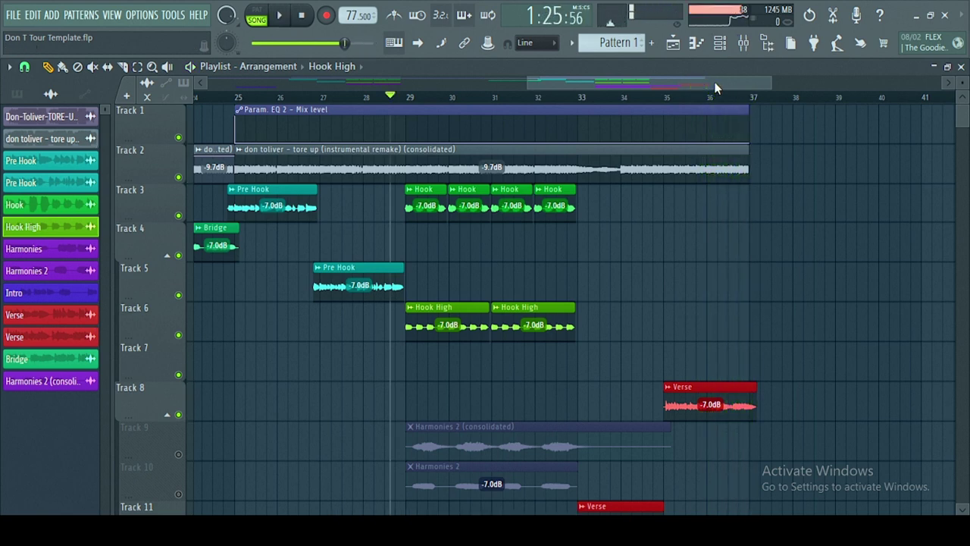